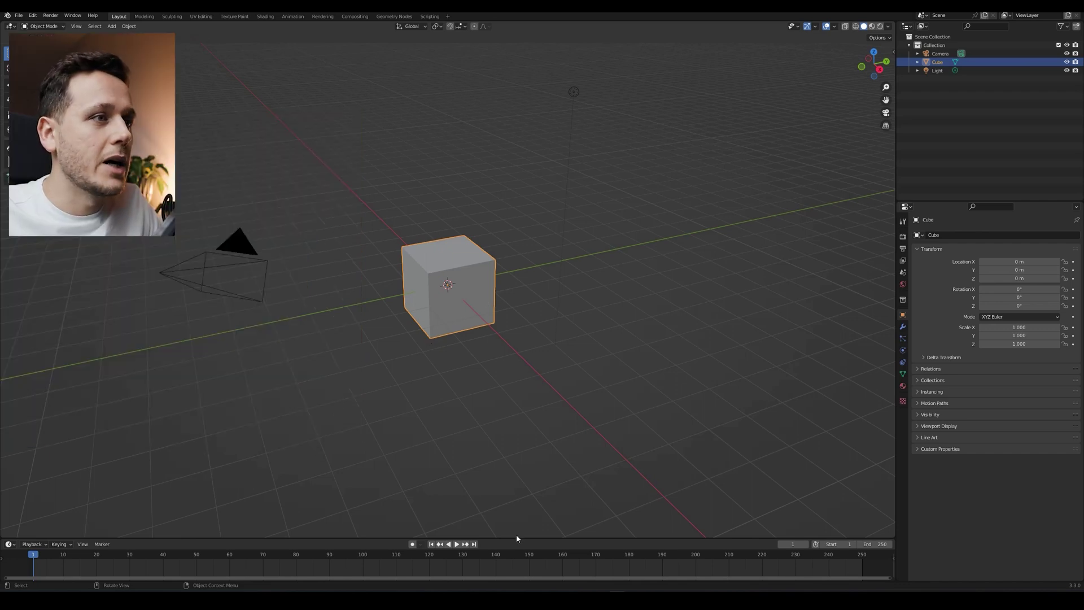
Step: Enlarge the timeline area below the 3D viewport and briefly run the playback of the empty animation
{"action": "left_click_drag", "start_coordinate": [517, 538], "coordinate": [517, 402]}
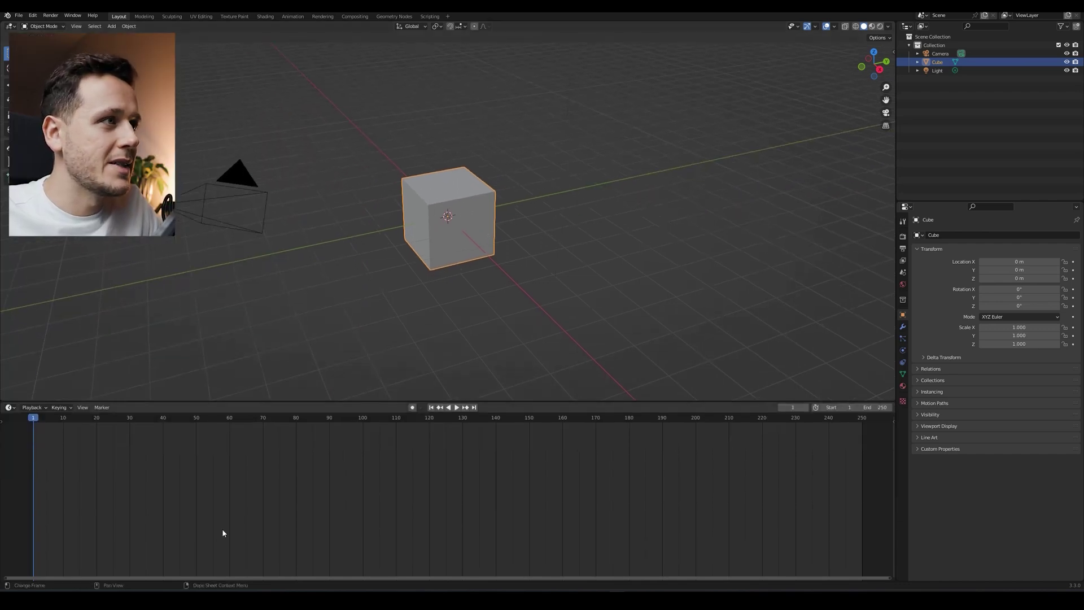
{"action": "middle_click_drag", "start_coordinate": [654, 187], "coordinate": [570, 207]}
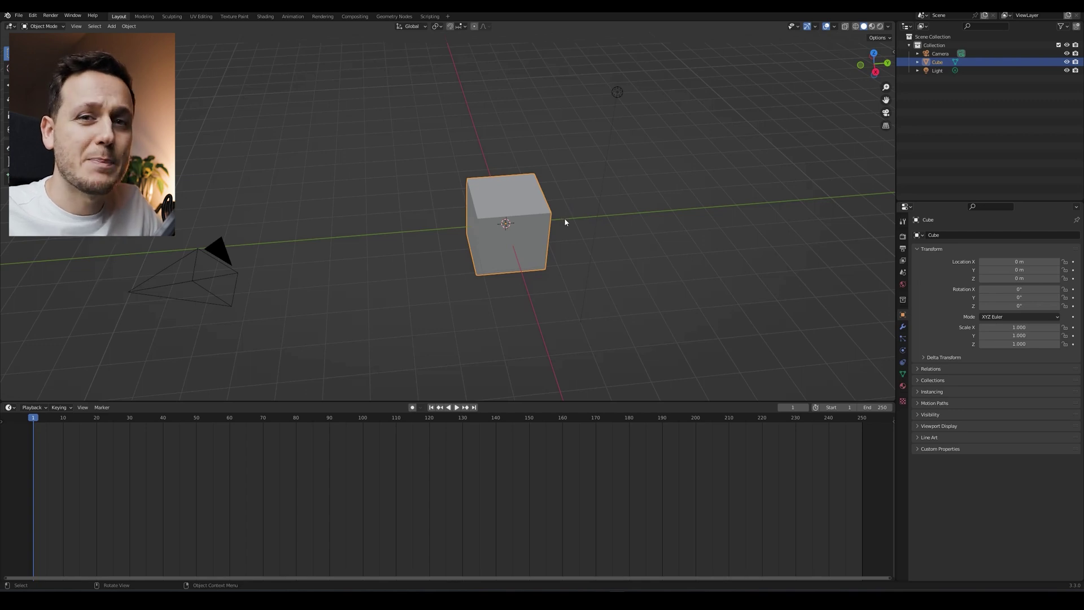
{"action": "key", "text": "space"}
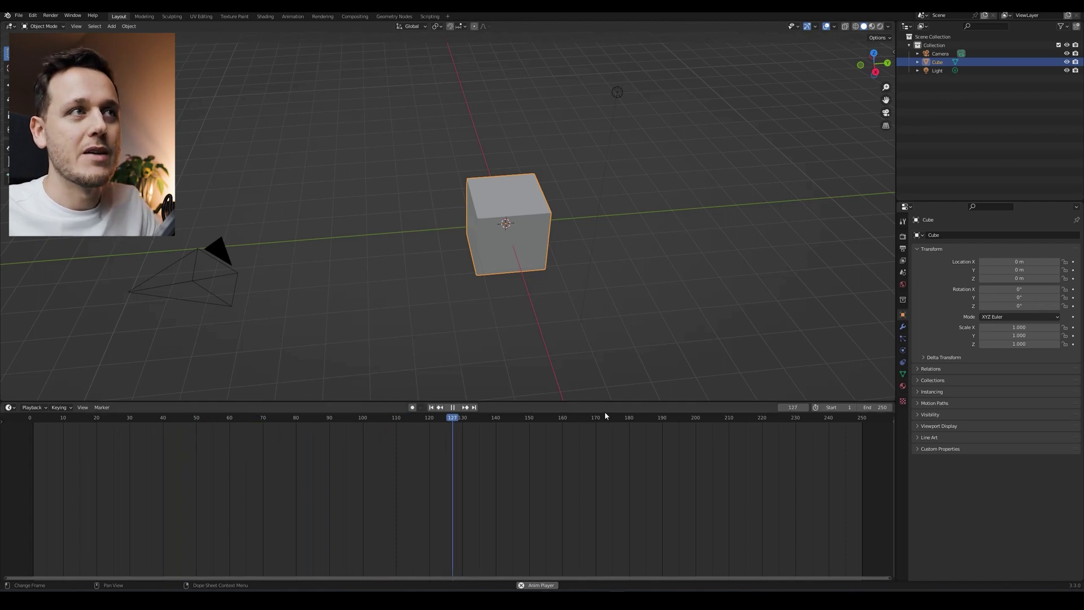
{"action": "key", "text": "space"}
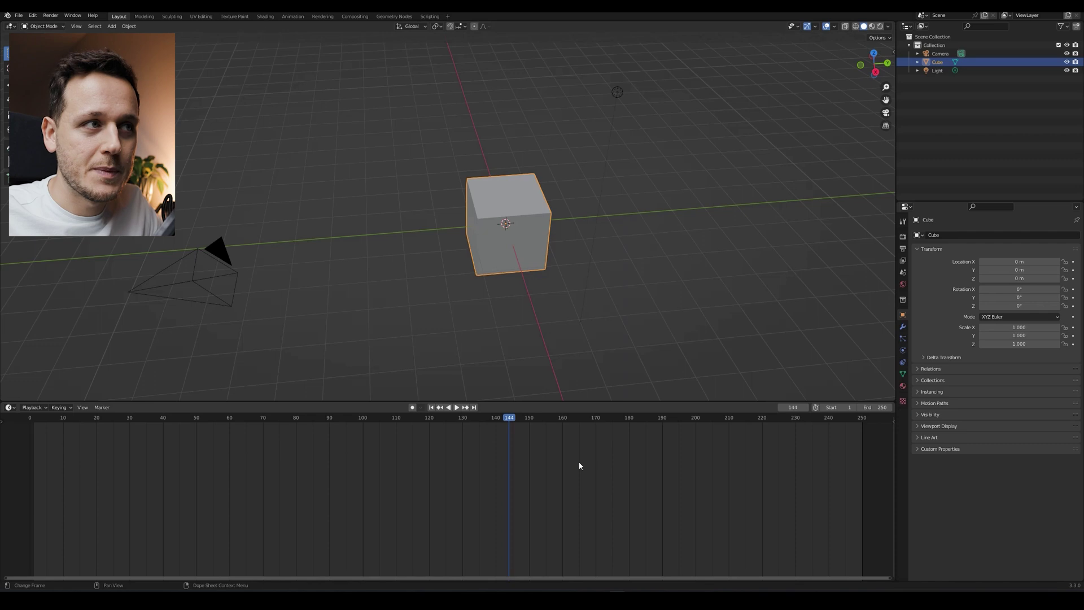
Step: Play and scrub through the empty timeline, jump between its first and last frames, and return to frame 1
{"action": "key", "text": "space"}
{"action": "left_click_drag", "start_coordinate": [484, 446], "coordinate": [495, 423]}
{"action": "key", "text": "space"}
{"action": "left_click", "coordinate": [431, 408]}
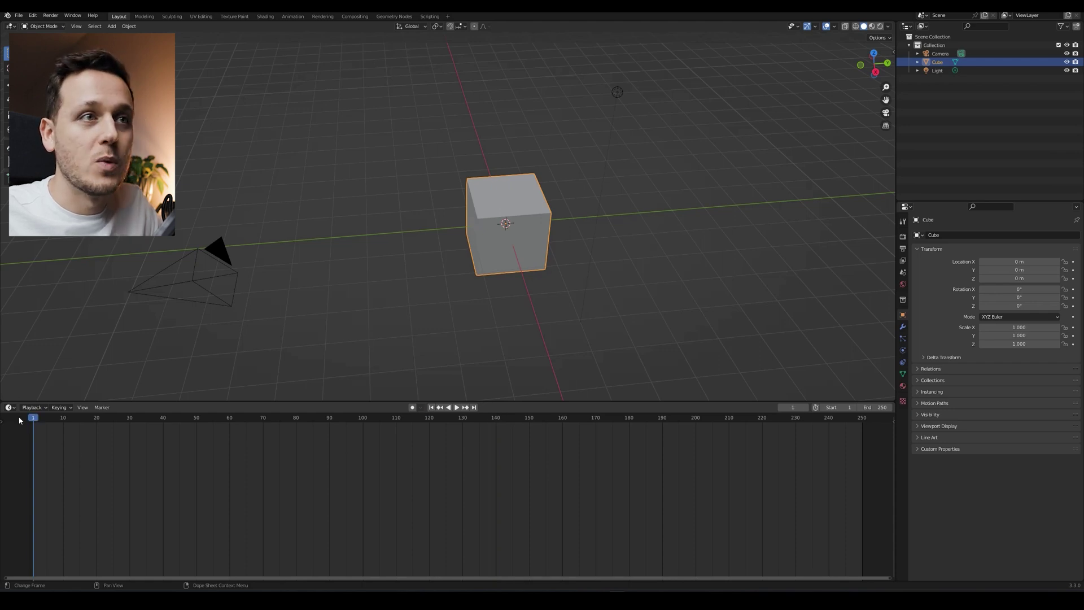
{"action": "left_click", "coordinate": [473, 408]}
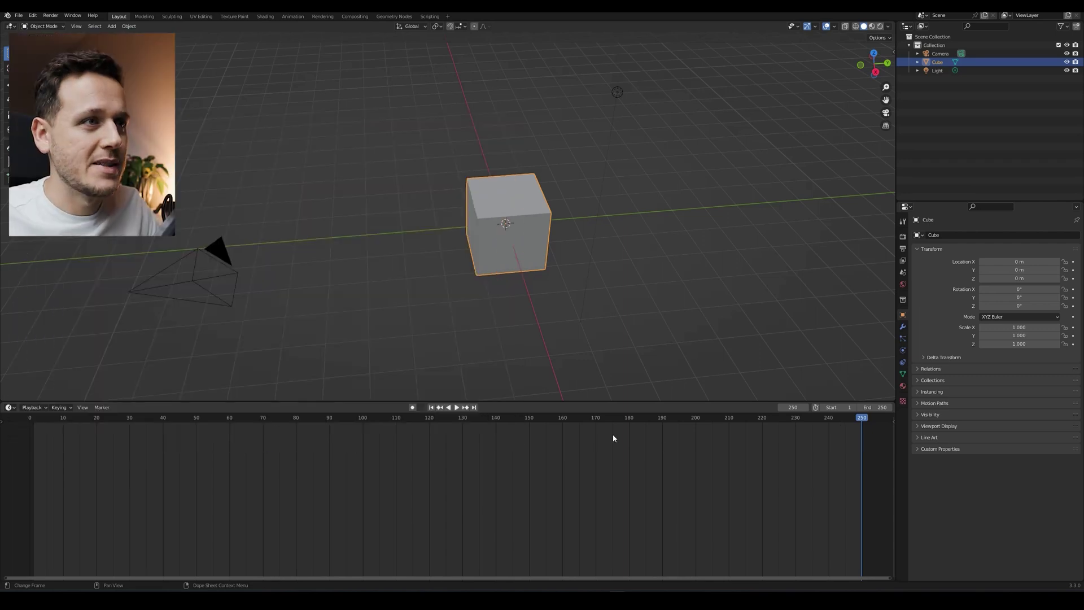
{"action": "left_click_drag", "start_coordinate": [591, 420], "coordinate": [430, 421]}
{"action": "key", "text": "shift+Left"}
Step: Insert a Location keyframe for the cube at frame 1
{"action": "middle_click_drag", "start_coordinate": [463, 266], "coordinate": [536, 261]}
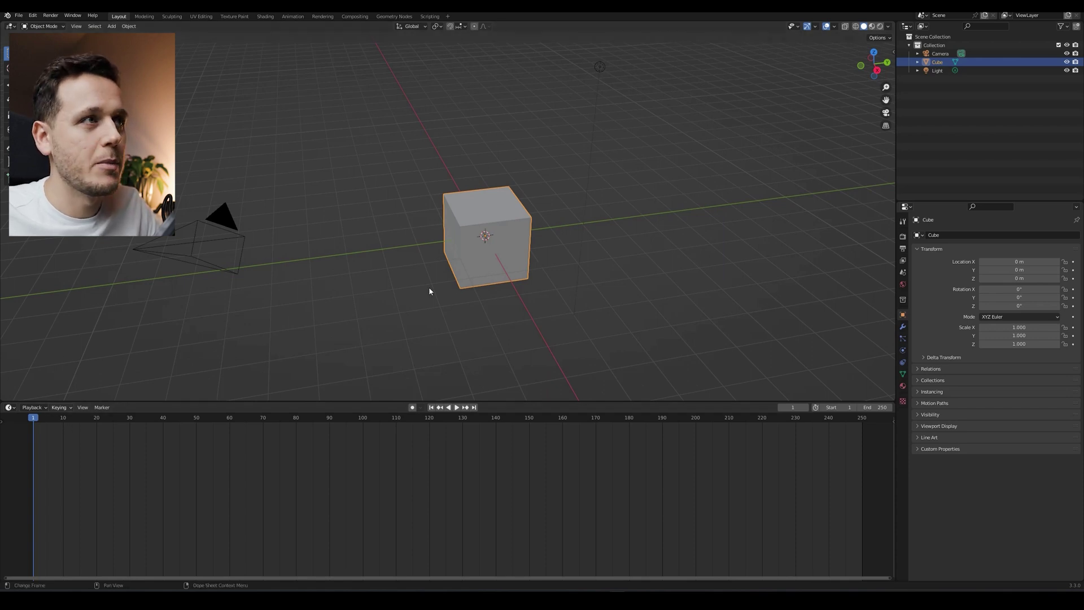
{"action": "middle_click_drag", "start_coordinate": [429, 292], "coordinate": [494, 260]}
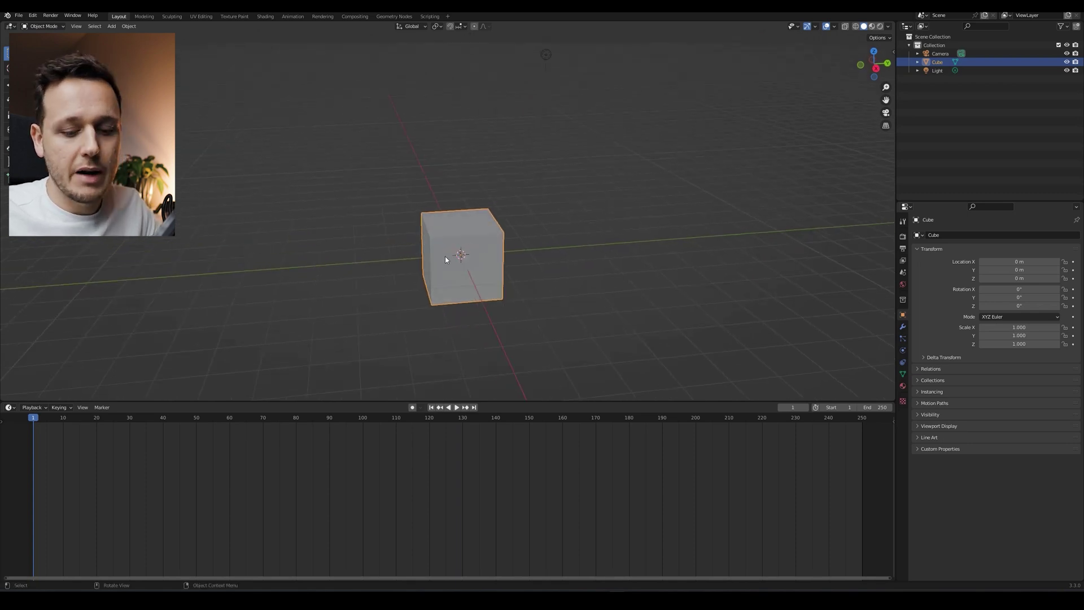
{"action": "key", "text": "i"}
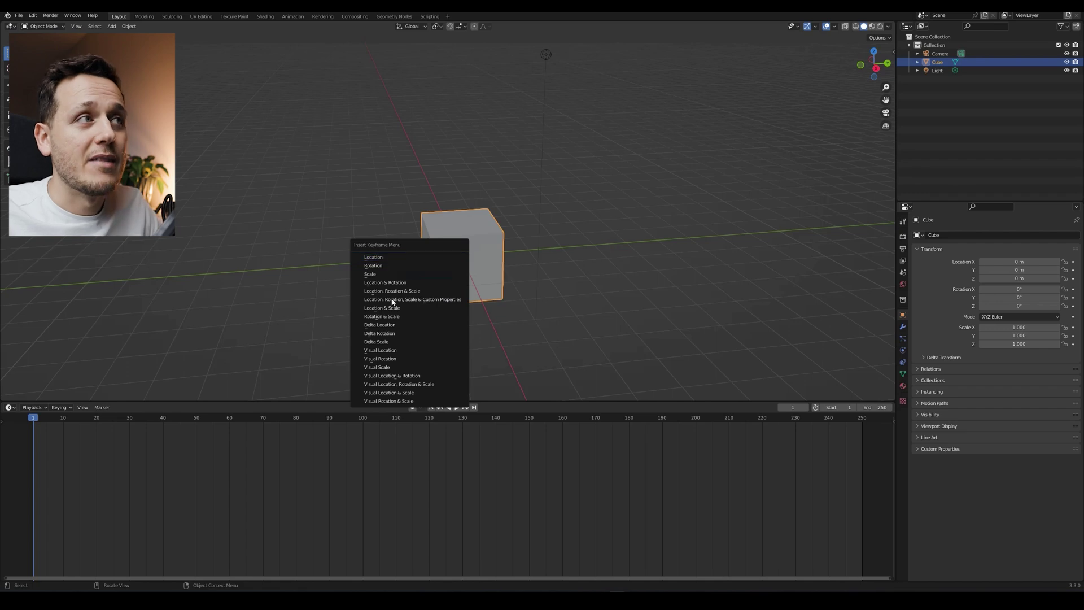
{"action": "left_click", "coordinate": [398, 258]}
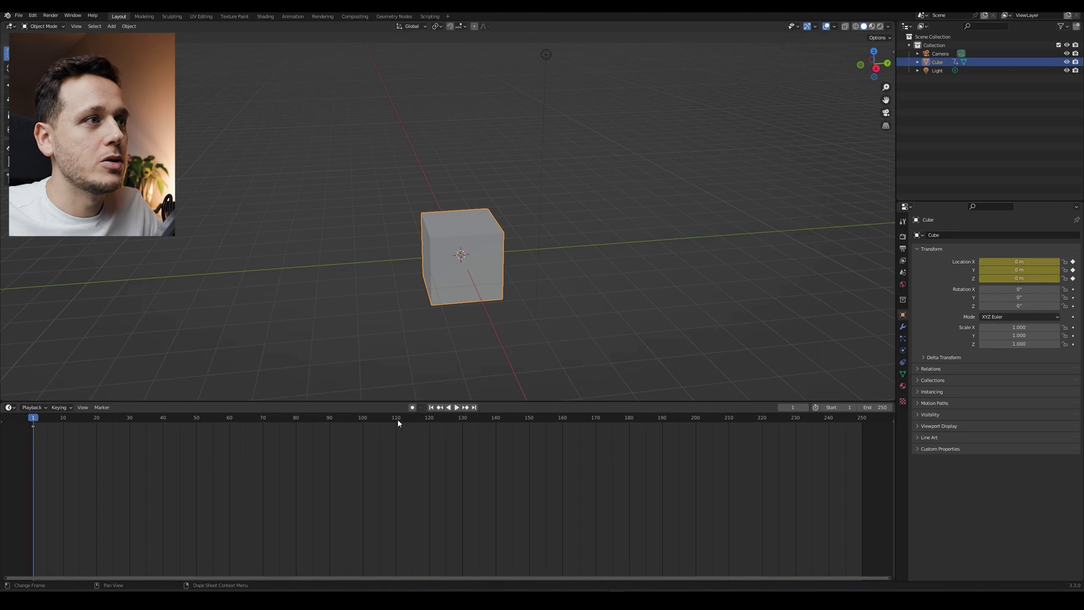
Step: At frame 120, move the cube about 7.56 m along the Y axis and insert a Location keyframe
{"action": "left_click_drag", "start_coordinate": [386, 423], "coordinate": [431, 419]}
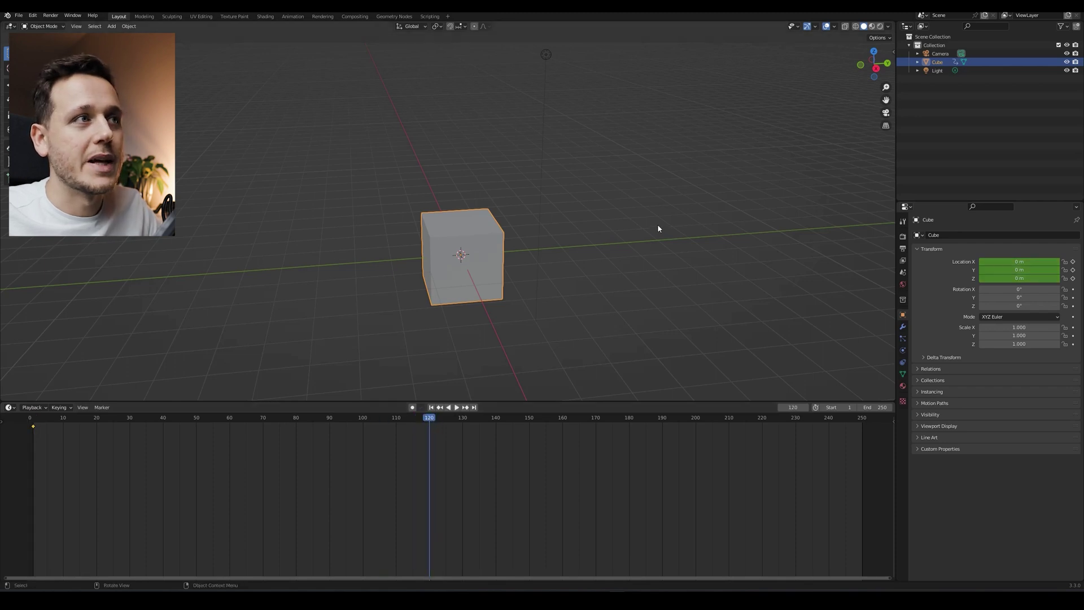
{"action": "middle_click_drag", "start_coordinate": [658, 225], "coordinate": [540, 258]}
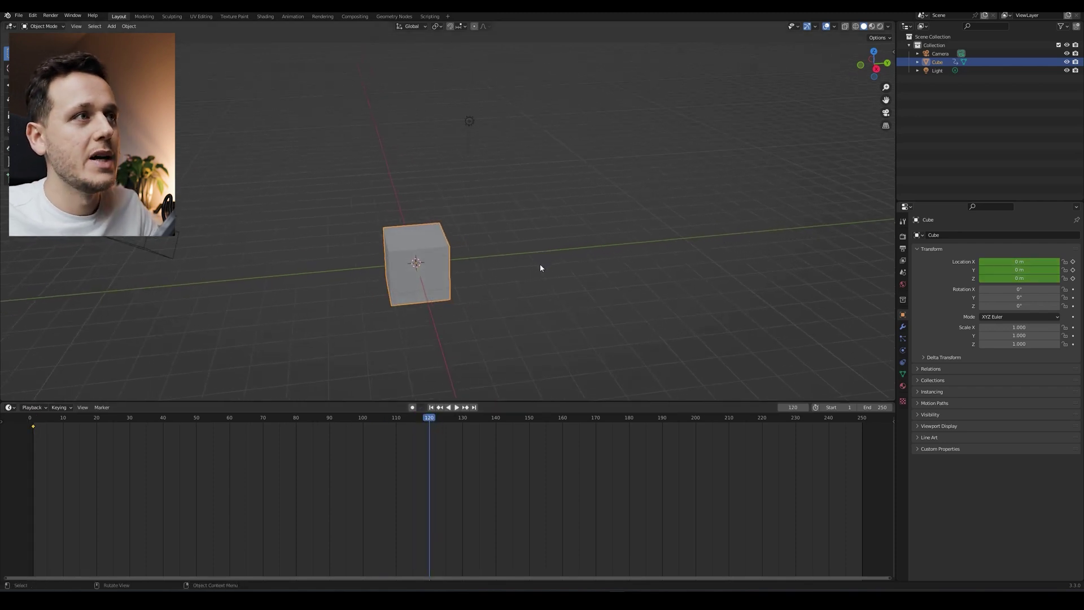
{"action": "key", "text": "g"}
{"action": "key", "text": "y"}
{"action": "left_click", "coordinate": [744, 252]}
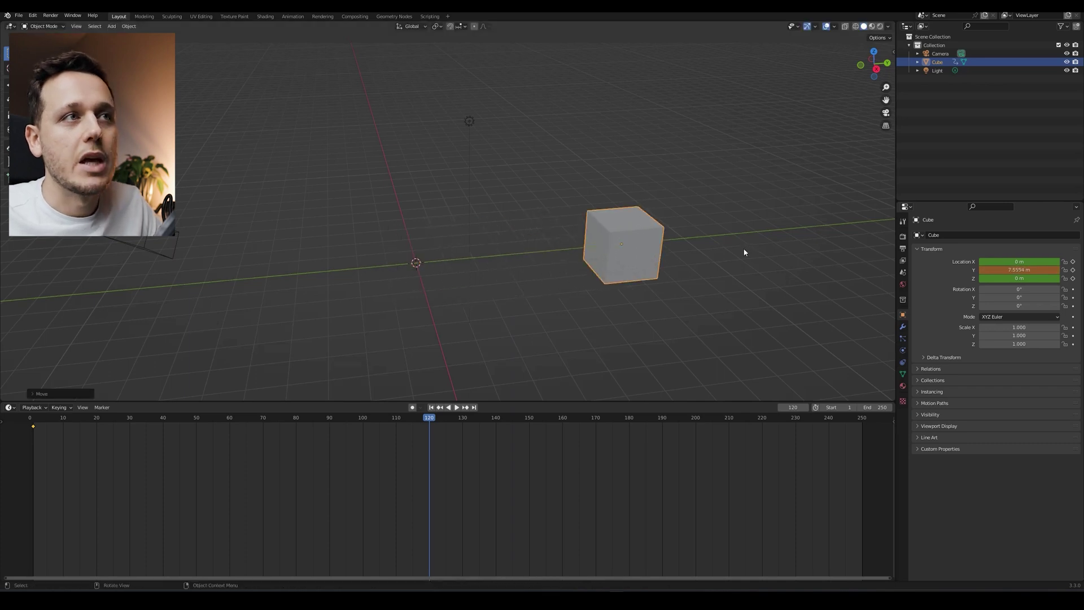
{"action": "middle_click_drag", "start_coordinate": [671, 260], "coordinate": [607, 277]}
{"action": "key", "text": "i"}
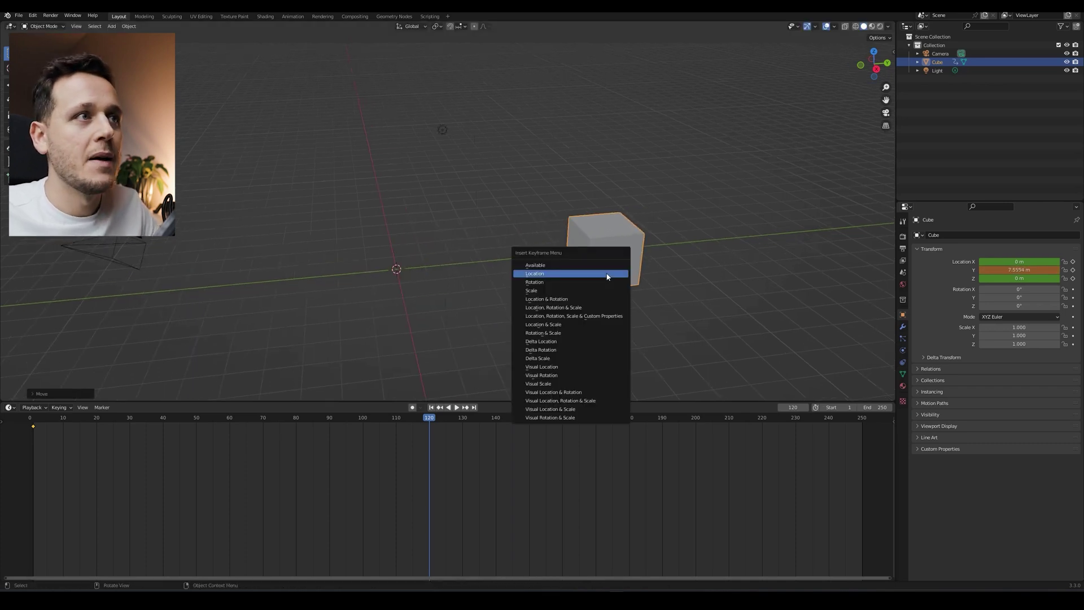
{"action": "left_click", "coordinate": [534, 274]}
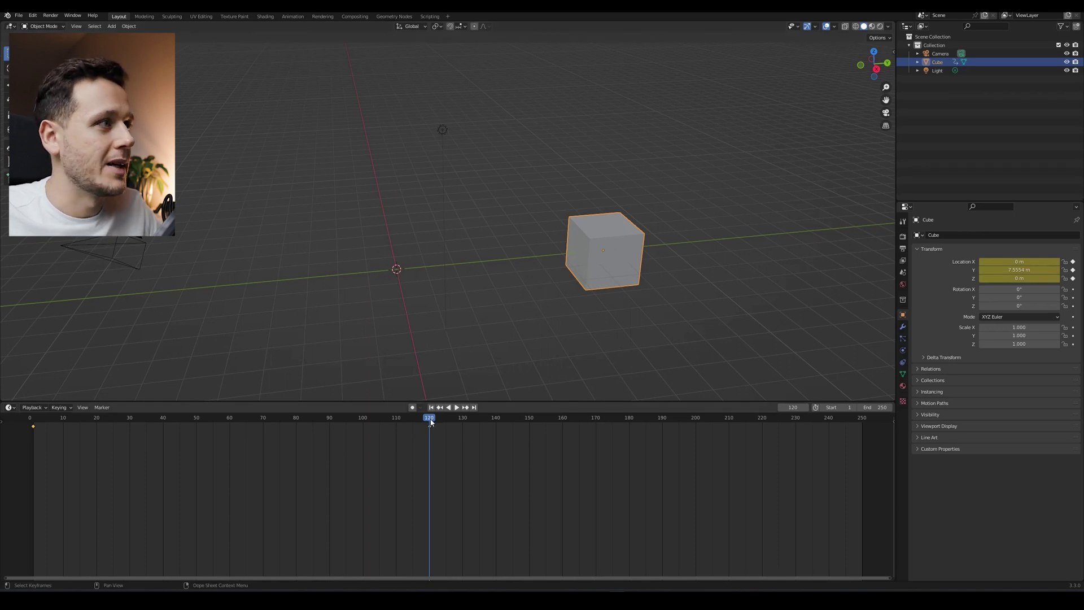
Step: Preview the cube's location animation by scrubbing around frame 120 and playing it back from frame 1
{"action": "key", "text": "shift+ctrl+space"}
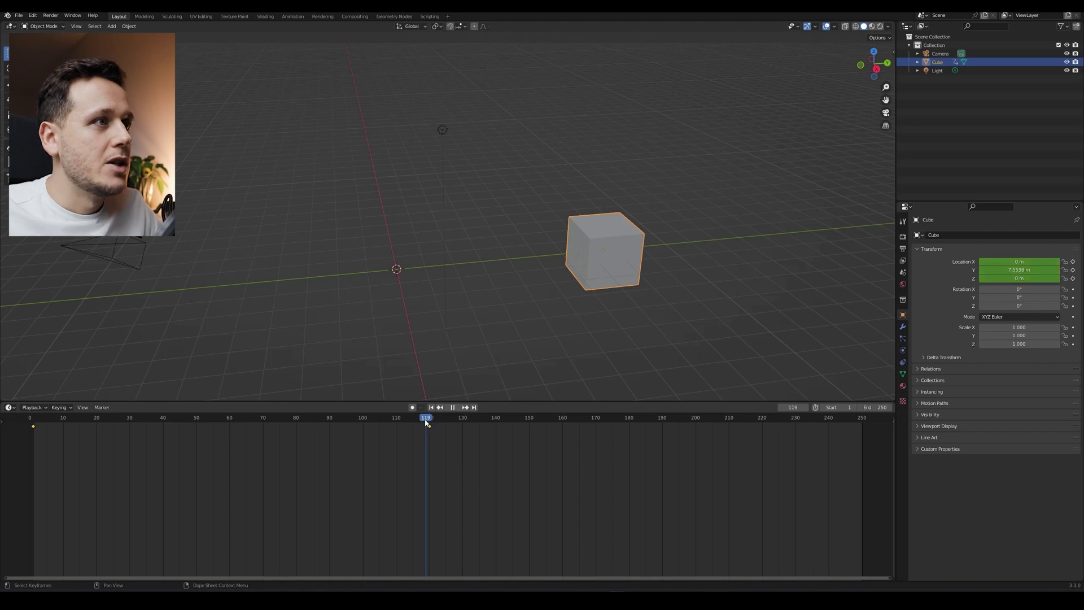
{"action": "left_click_drag", "start_coordinate": [387, 423], "coordinate": [440, 424]}
{"action": "key", "text": "space"}
{"action": "left_click", "coordinate": [431, 407]}
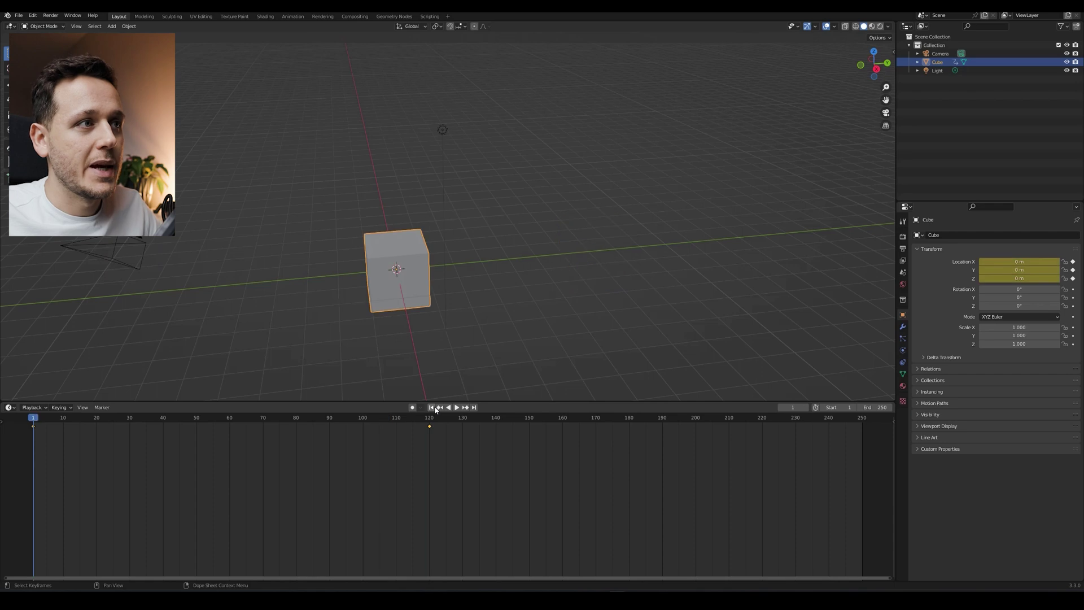
{"action": "key", "text": "space"}
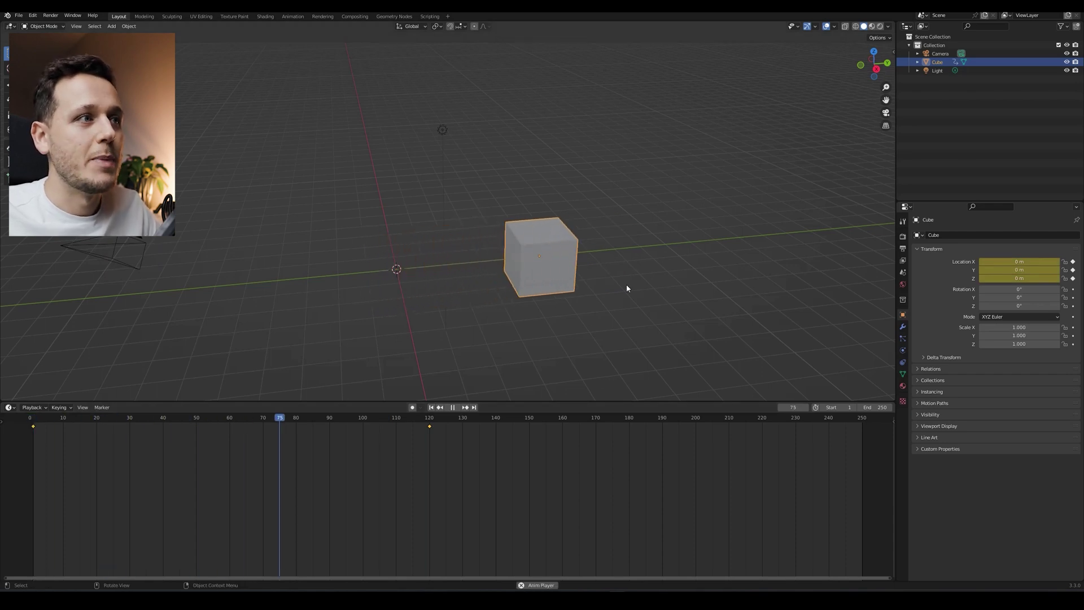
{"action": "key", "text": "space"}
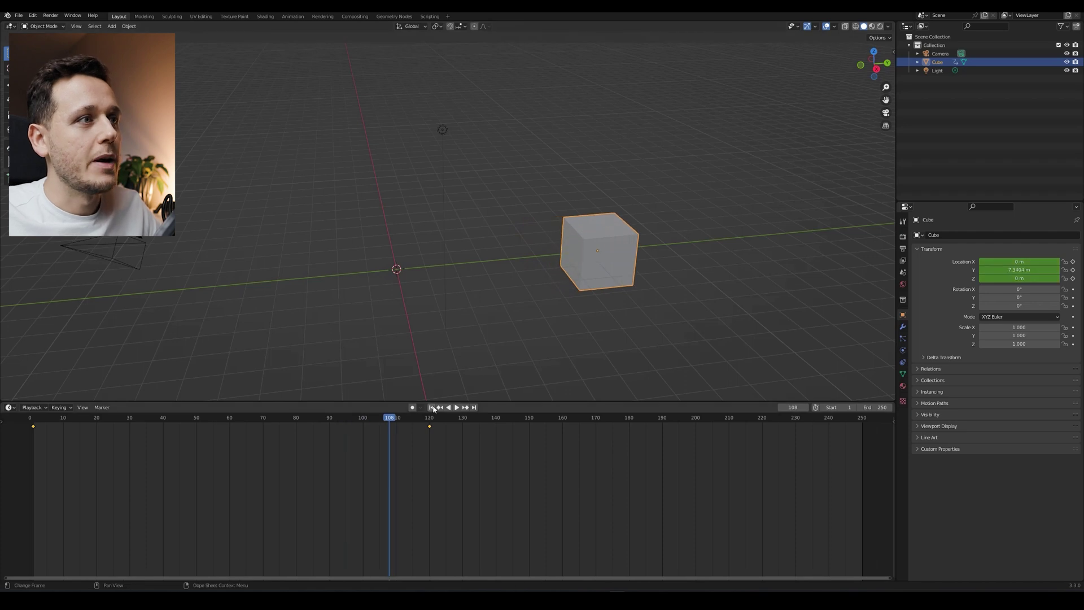
{"action": "left_click", "coordinate": [432, 407]}
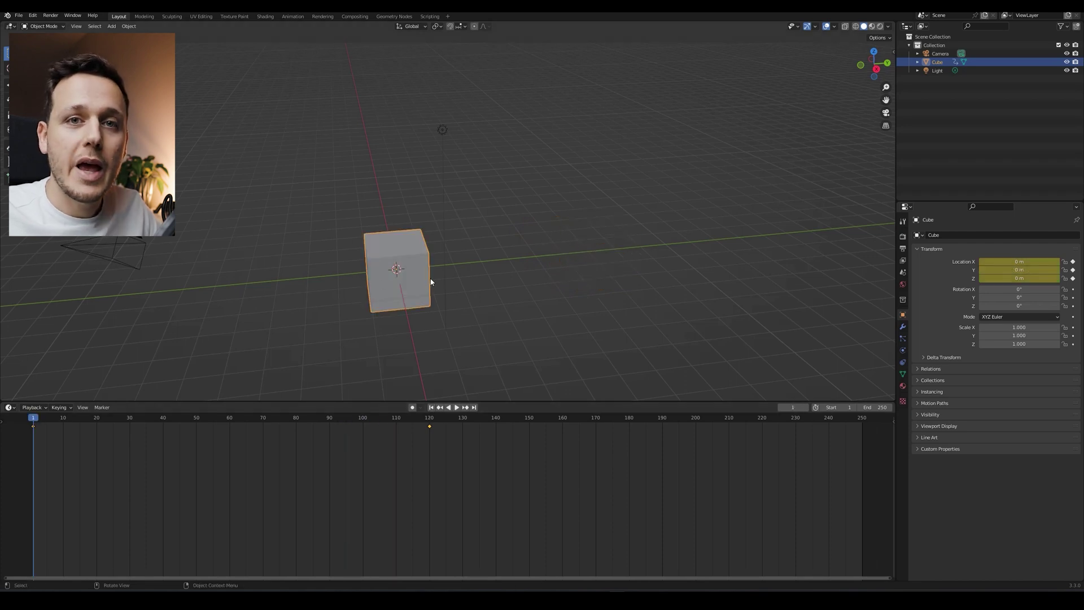
{"action": "key", "text": "space"}
{"action": "left_click", "coordinate": [428, 420]}
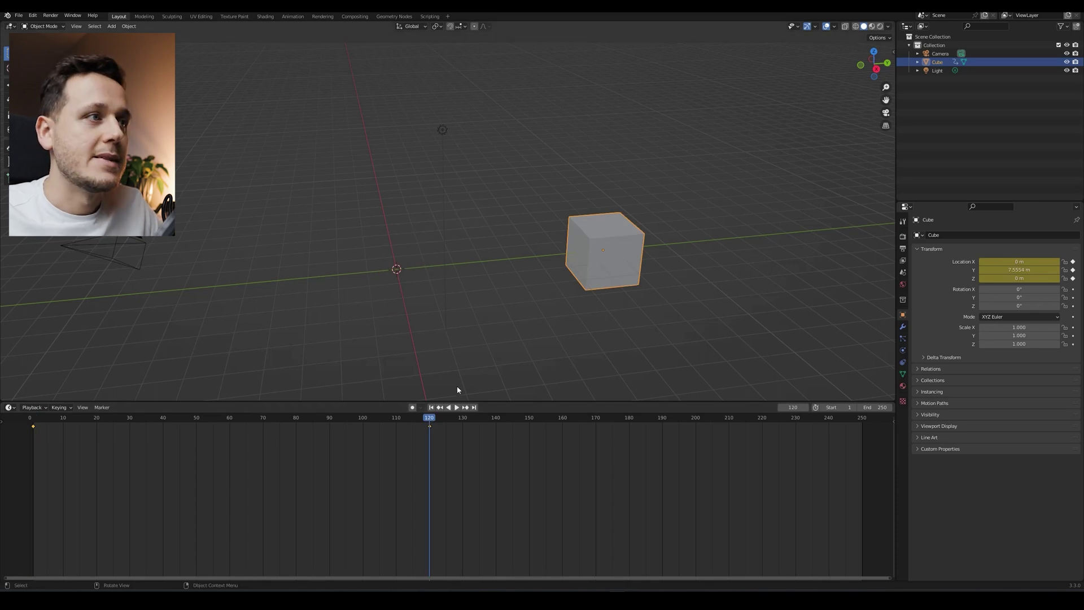
Step: Return to frame 1 and insert a Rotation keyframe for the cube
{"action": "left_click", "coordinate": [432, 407]}
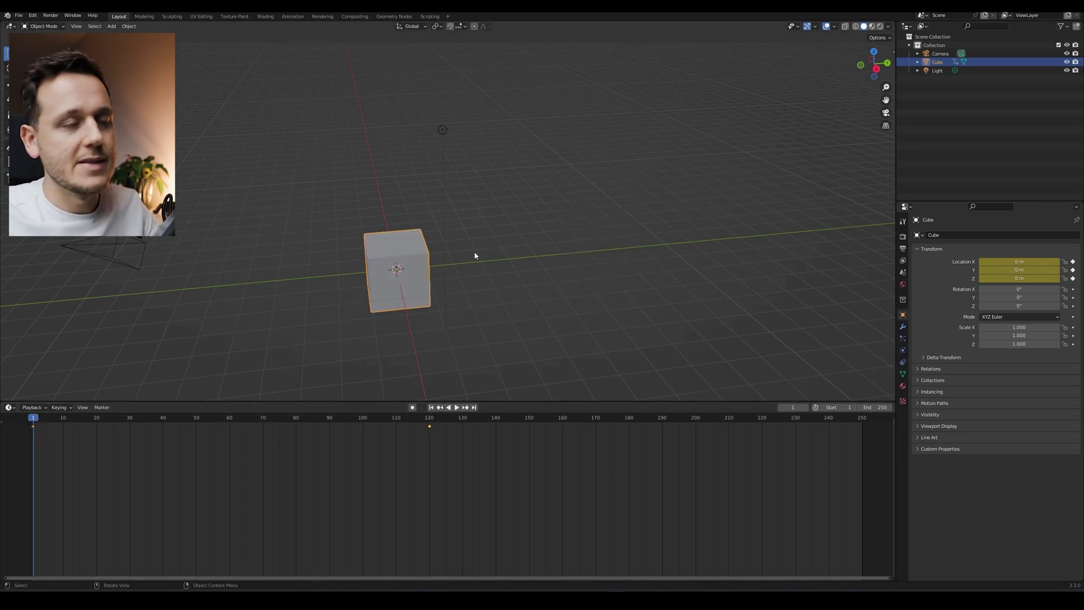
{"action": "key", "text": "i"}
{"action": "left_click", "coordinate": [499, 257]}
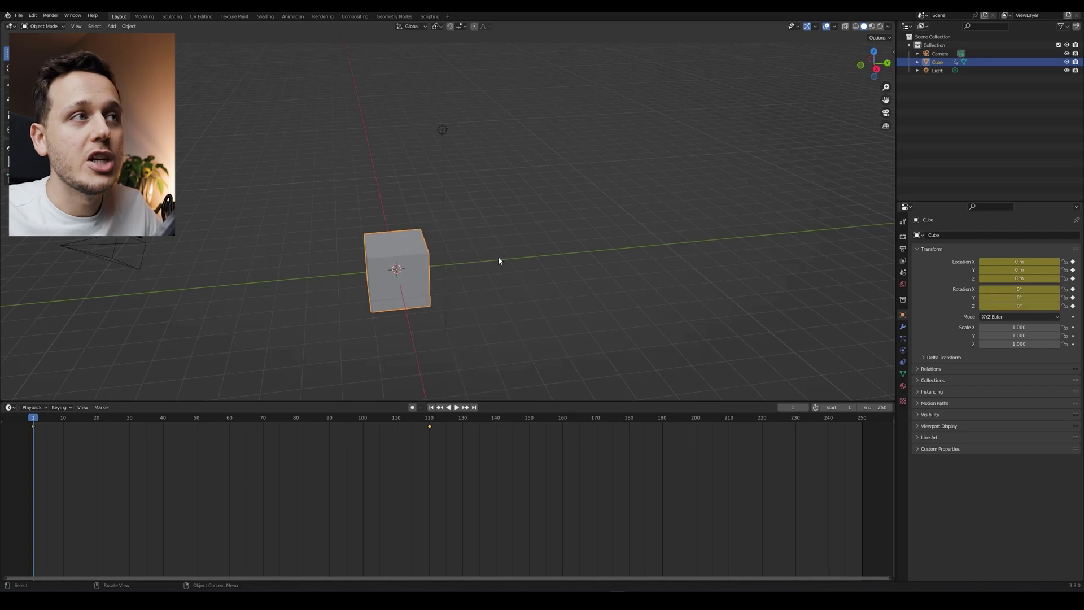
Step: At frame 120, rotate the cube to about 42.6° X, -13.5° Y and 14° Z and insert a Rotation keyframe
{"action": "left_click", "coordinate": [428, 420]}
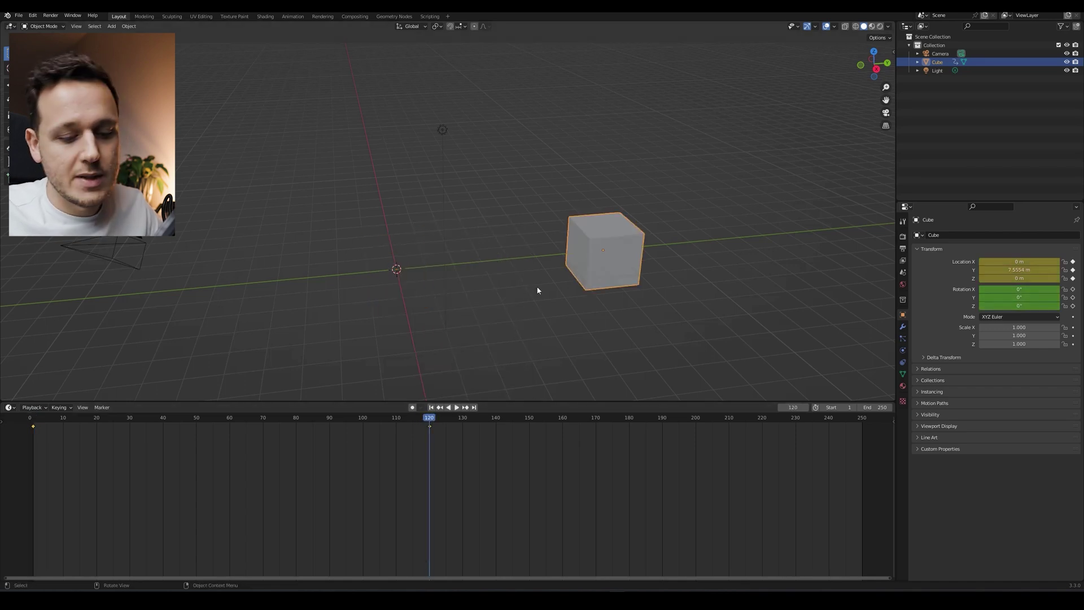
{"action": "key", "text": "r"}
{"action": "left_click", "coordinate": [573, 324]}
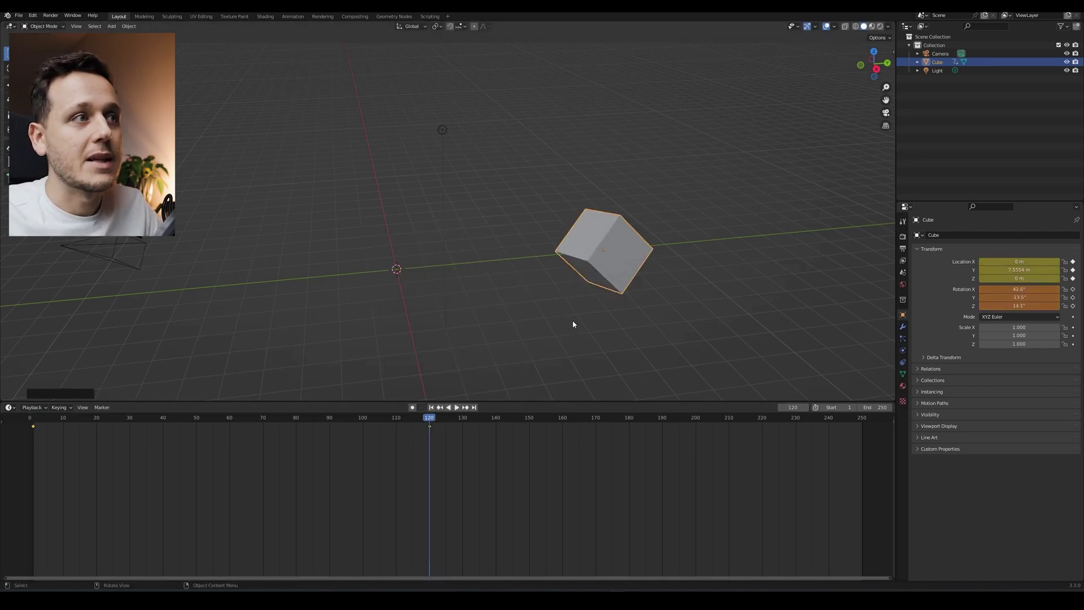
{"action": "key", "text": "i"}
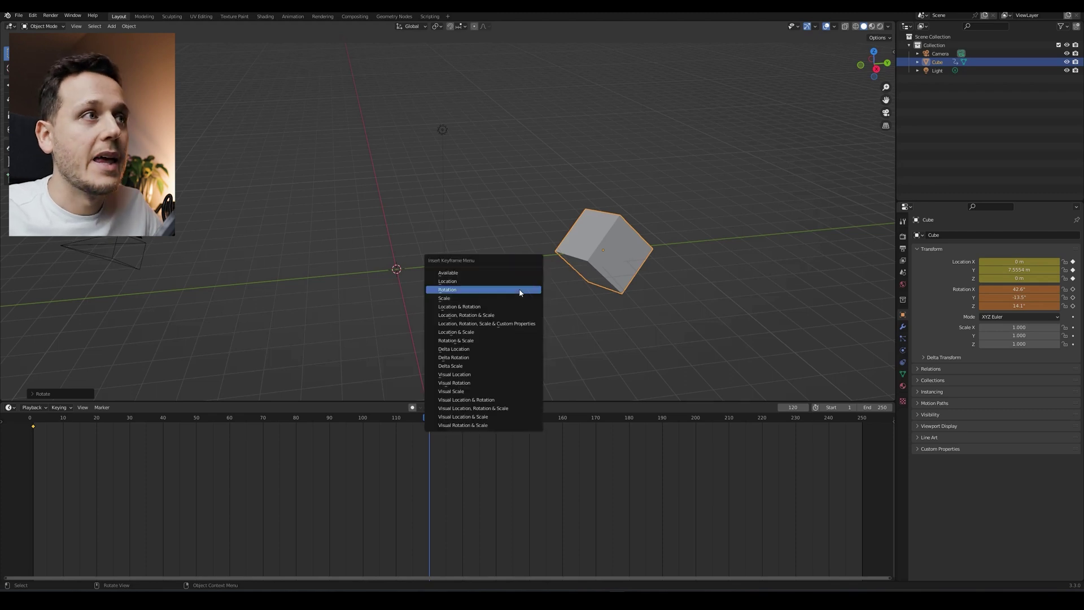
{"action": "left_click", "coordinate": [520, 292]}
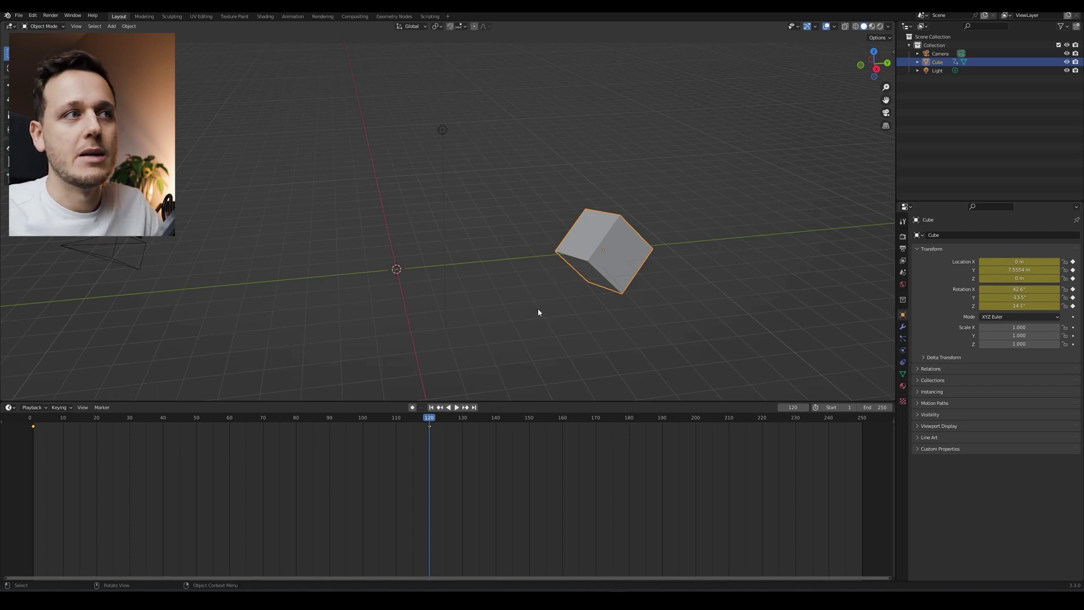
Step: Play the combined movement and rotation of the cube from frame 1
{"action": "left_click", "coordinate": [437, 408]}
{"action": "key", "text": "space"}
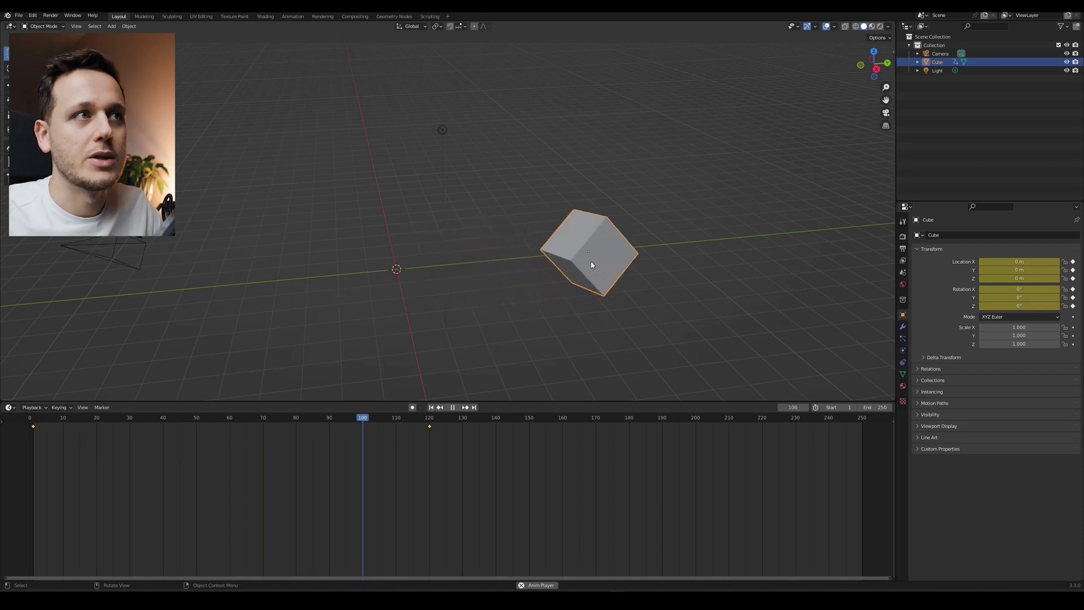
{"action": "key", "text": "space"}
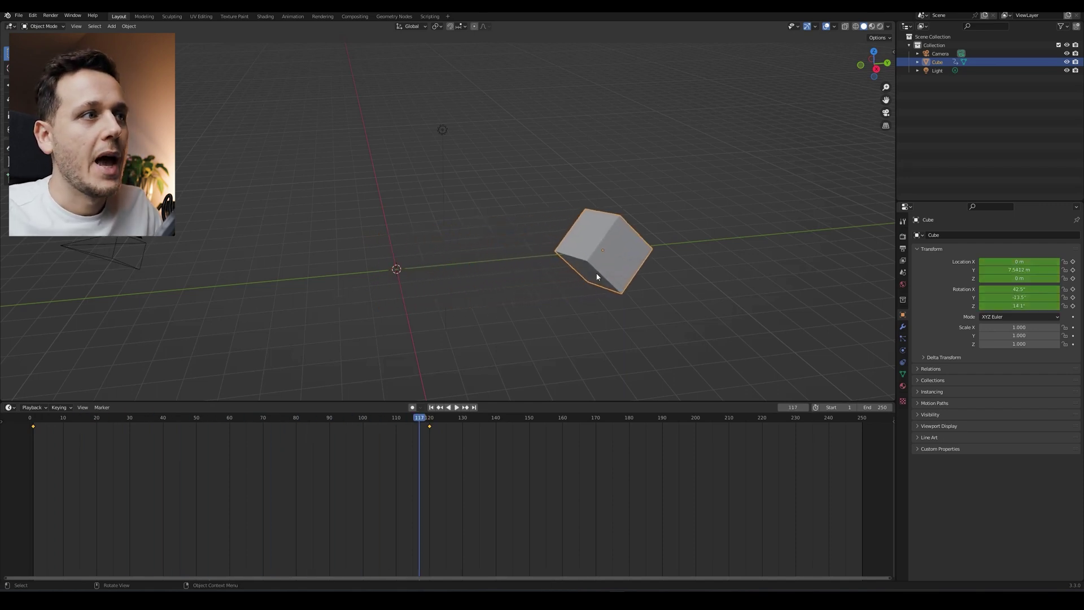
Step: Return to frame 1 and insert a Scale keyframe for the cube
{"action": "left_click", "coordinate": [431, 407]}
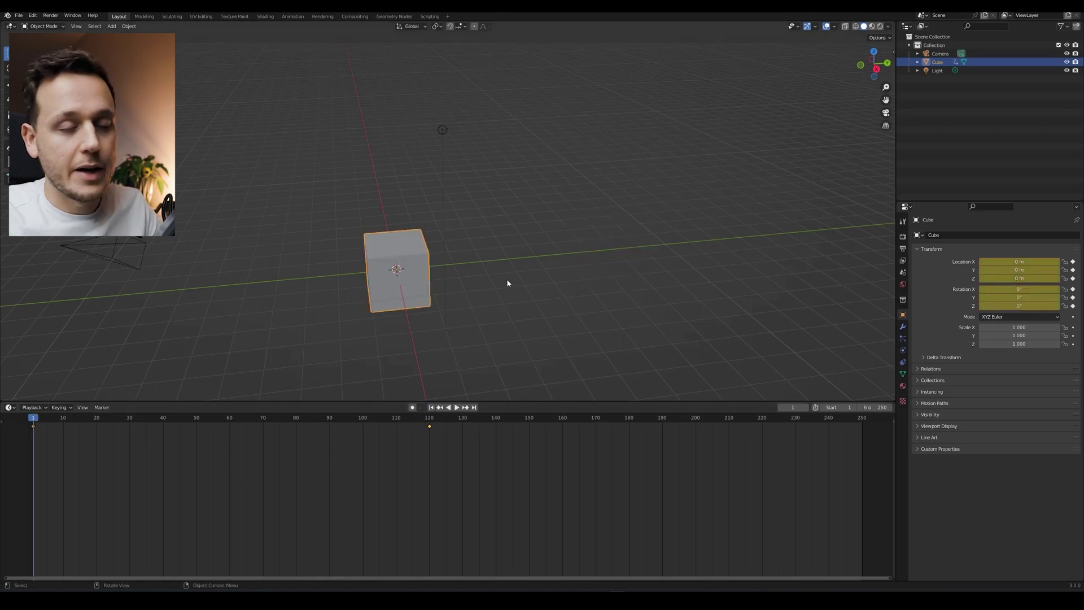
{"action": "key", "text": "i"}
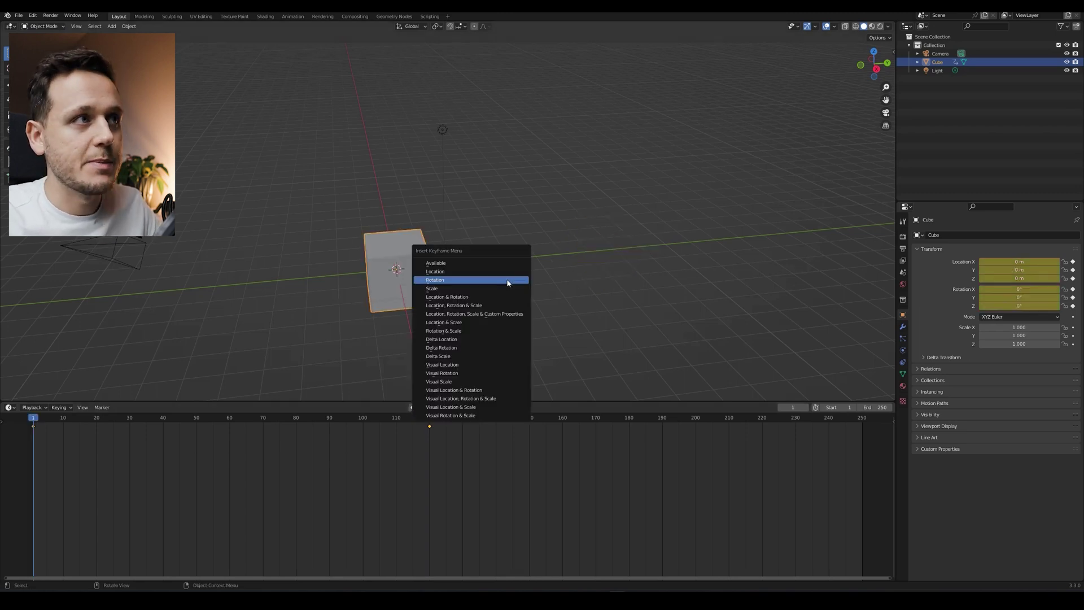
{"action": "left_click", "coordinate": [466, 288]}
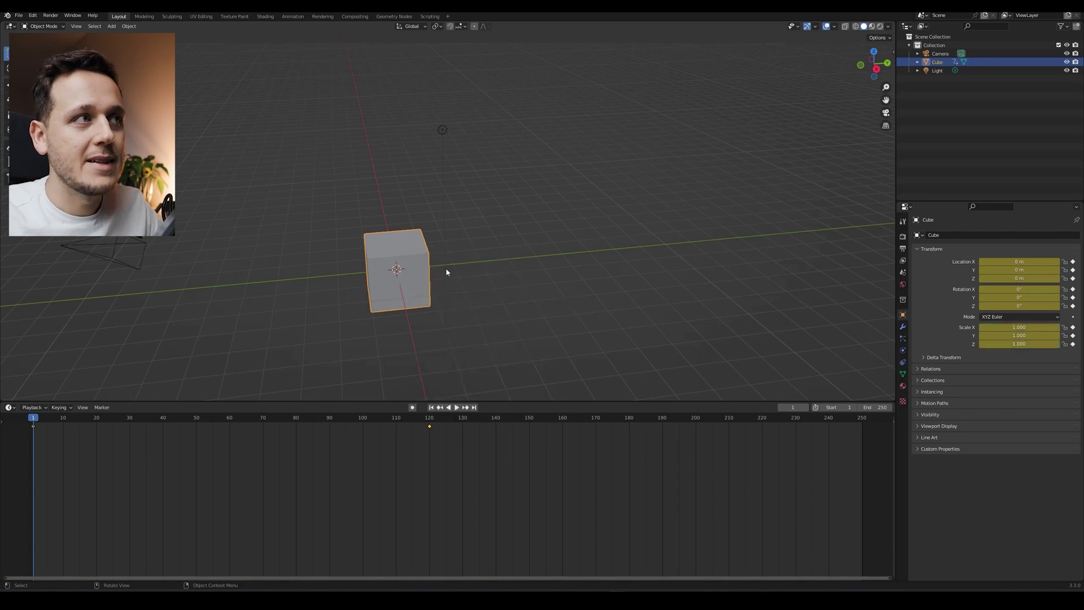
Step: At frame 120, scale the cube up uniformly to about 2.35 and insert a Scale keyframe
{"action": "left_click", "coordinate": [431, 421]}
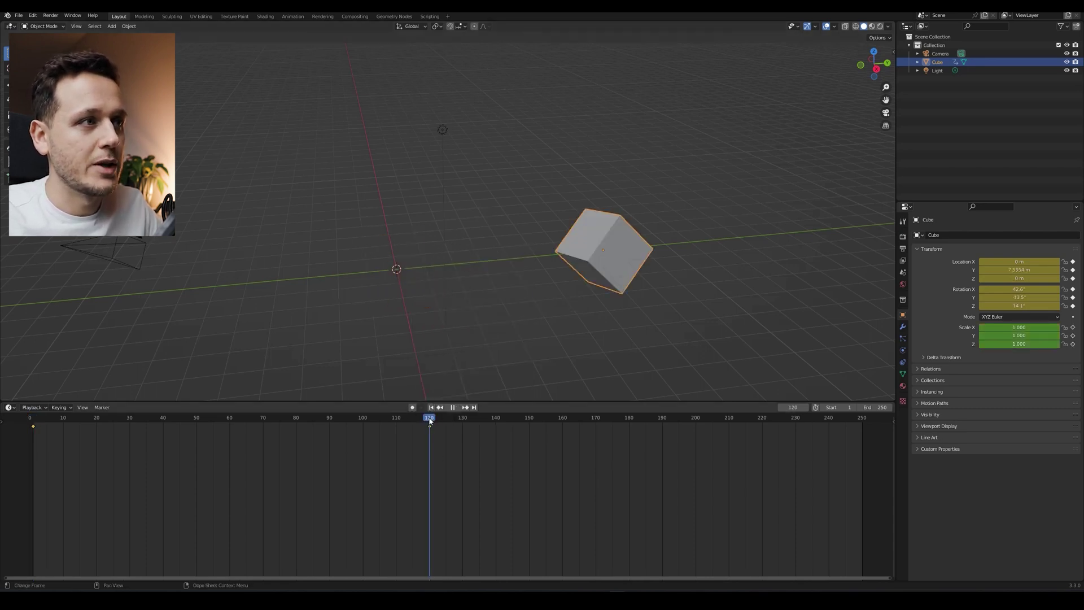
{"action": "key", "text": "s"}
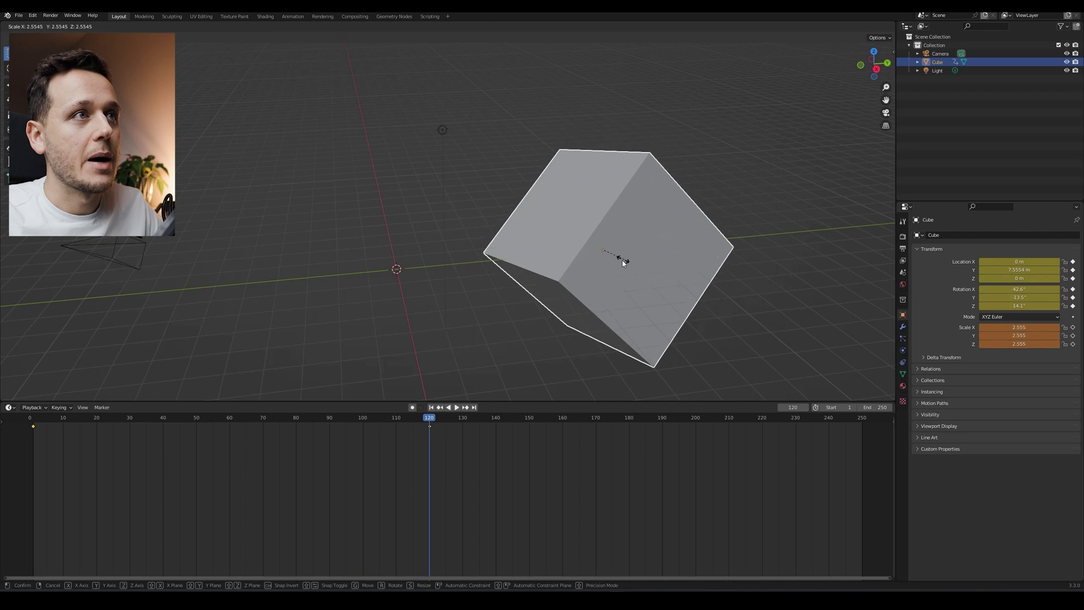
{"action": "left_click", "coordinate": [622, 262]}
{"action": "key", "text": "i"}
{"action": "left_click", "coordinate": [621, 262]}
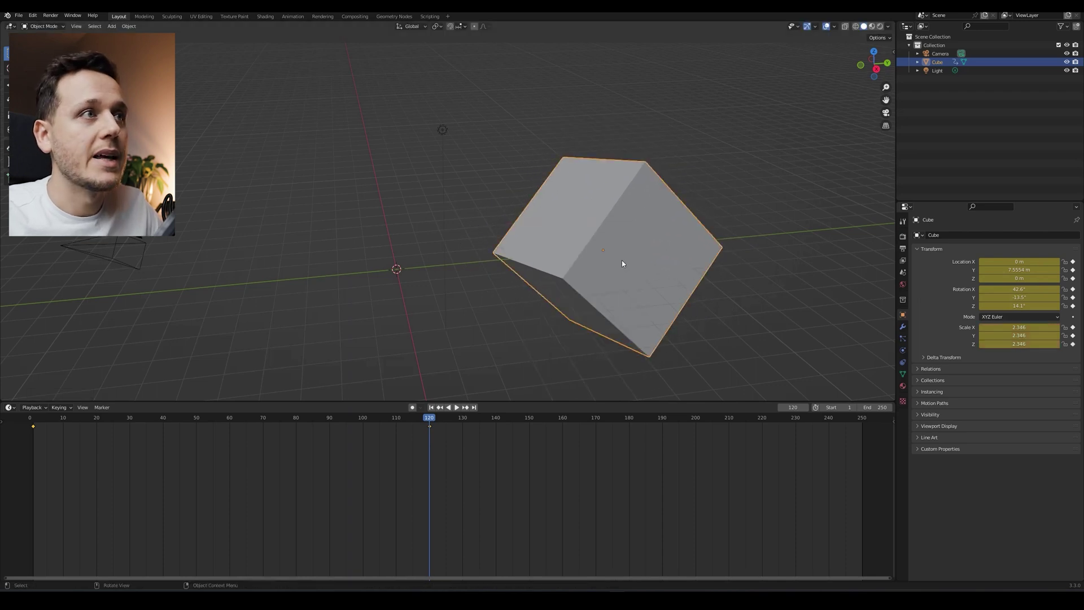
Step: Play the cube's combined movement, rotation and scale animation from frame 1, then return to frame 1
{"action": "left_click", "coordinate": [430, 407]}
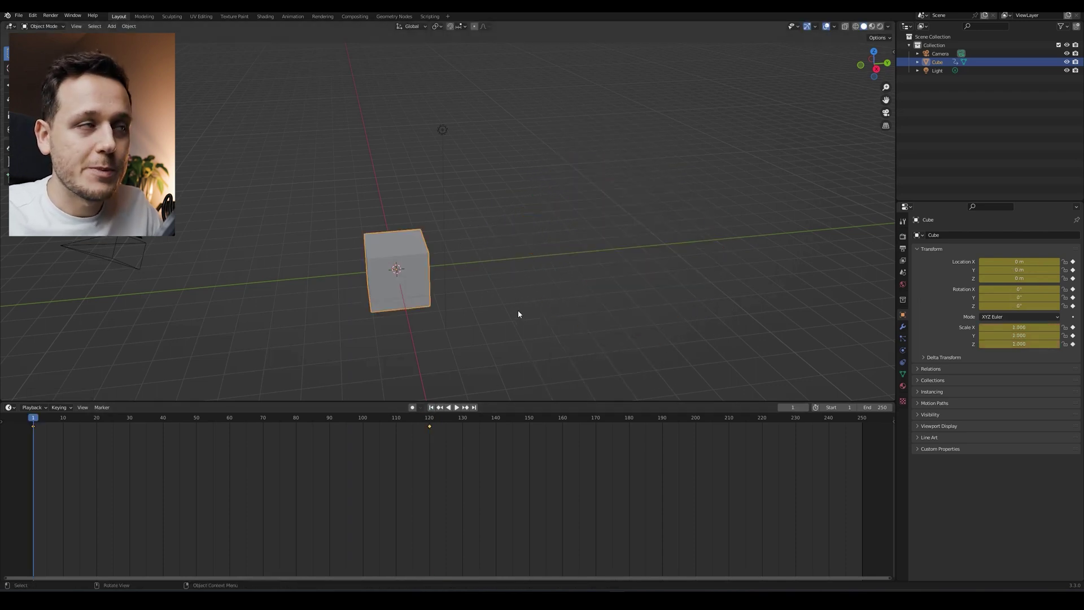
{"action": "key", "text": "space"}
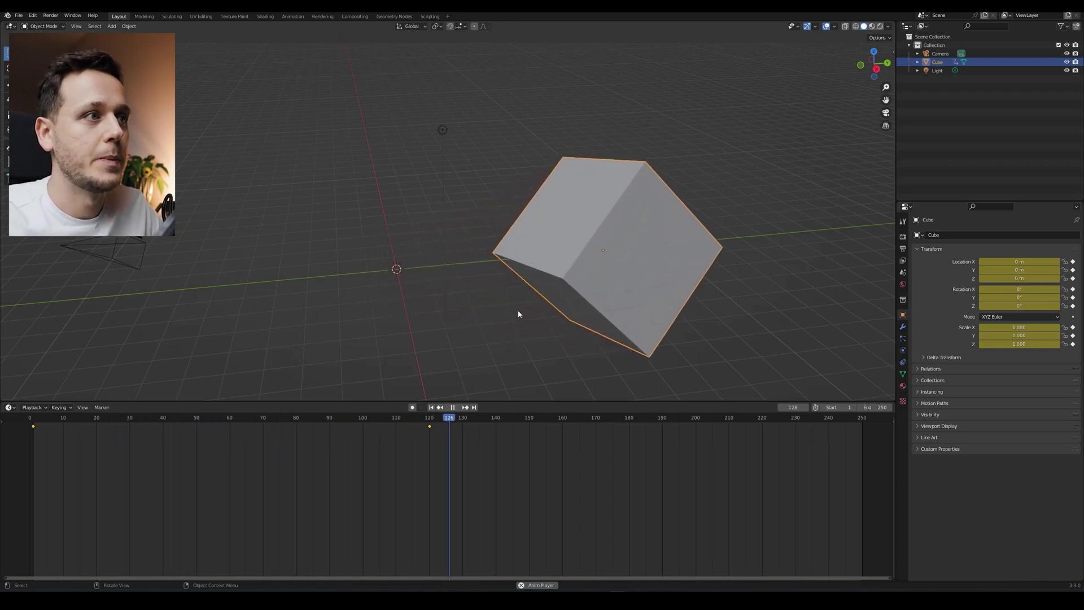
{"action": "key", "text": "space"}
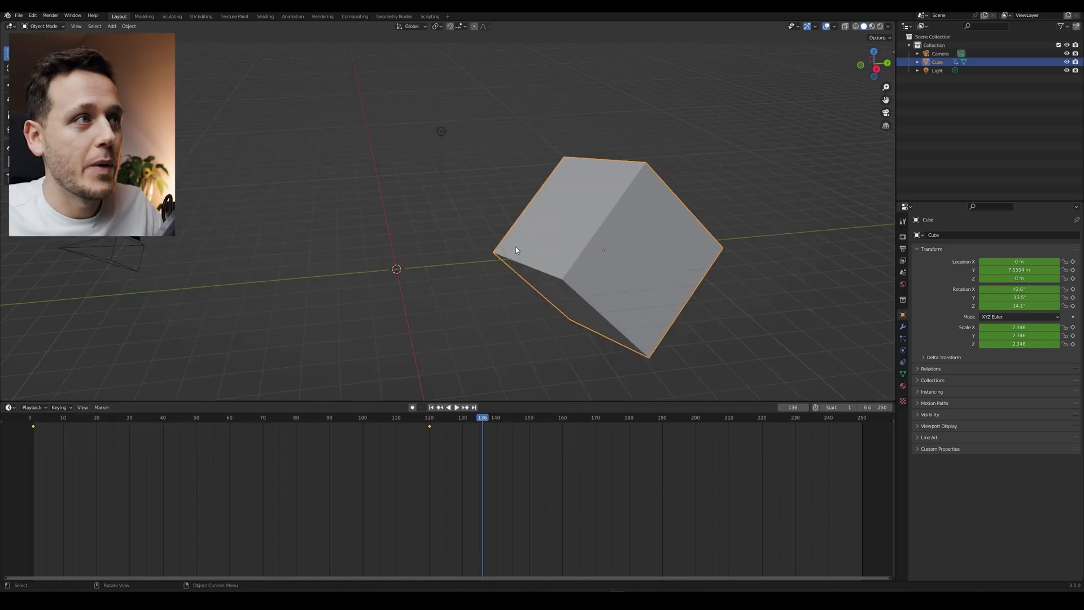
{"action": "key", "text": "shift+Left"}
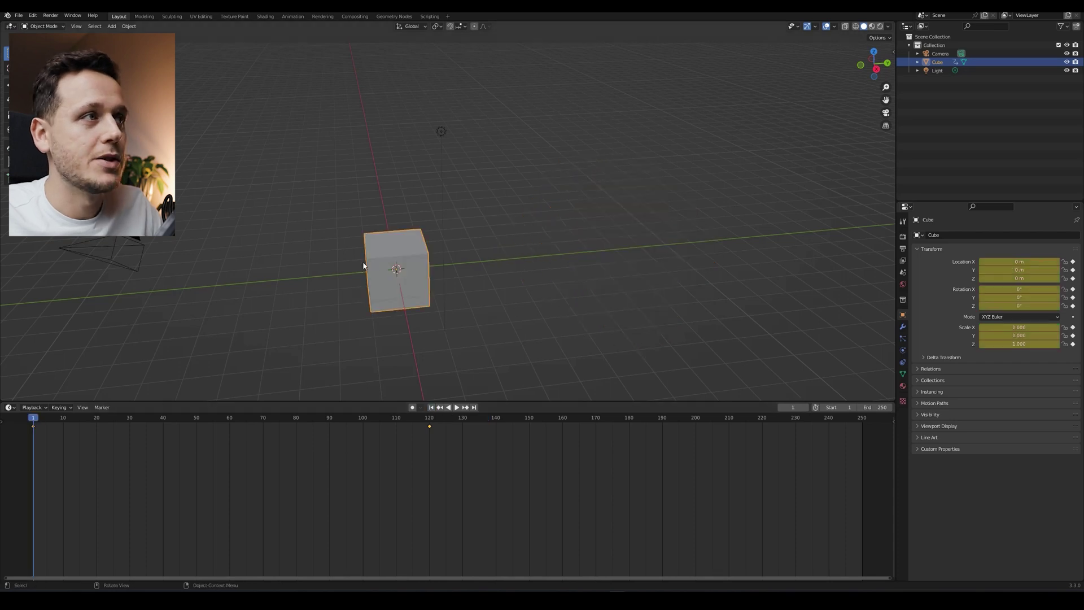
Step: Select the camera and insert a Location & Rotation keyframe for it at frame 1
{"action": "middle_click_drag", "start_coordinate": [363, 259], "coordinate": [420, 257]}
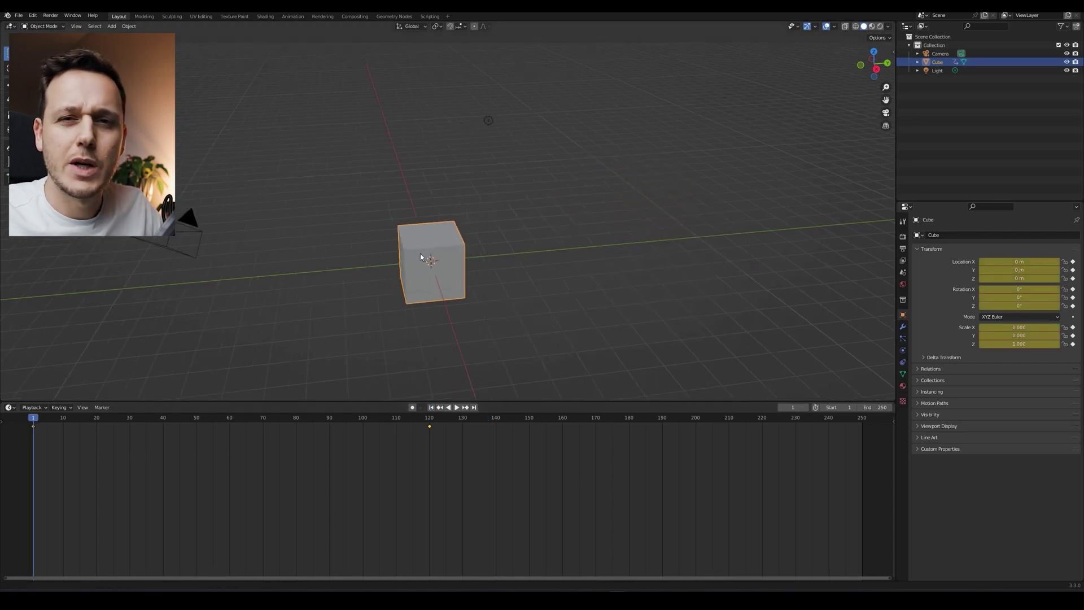
{"action": "left_click", "coordinate": [195, 231]}
{"action": "middle_click_drag", "start_coordinate": [340, 254], "coordinate": [390, 249]}
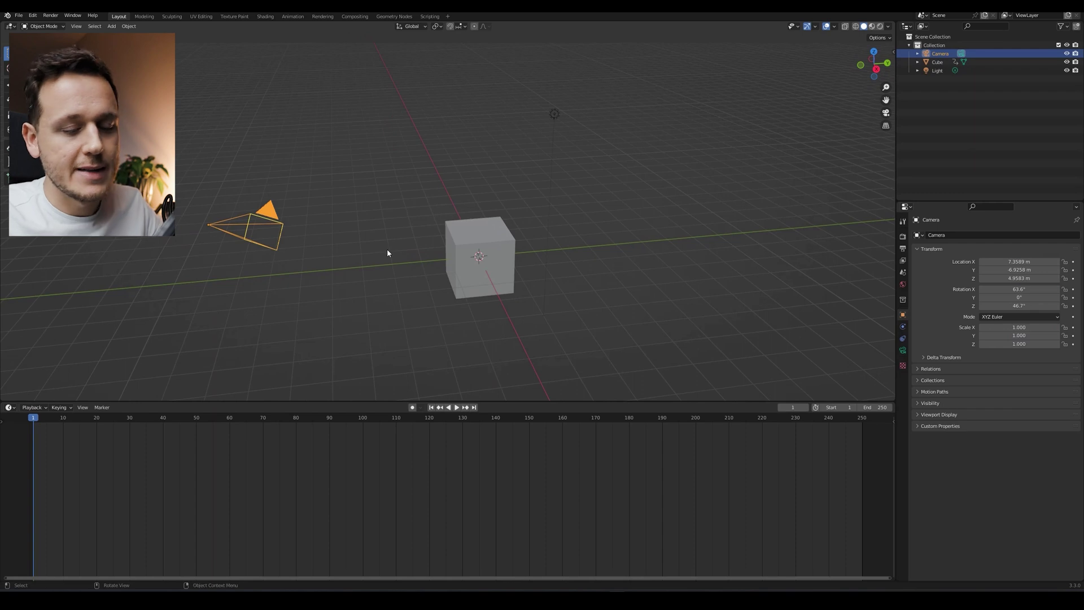
{"action": "key", "text": "i"}
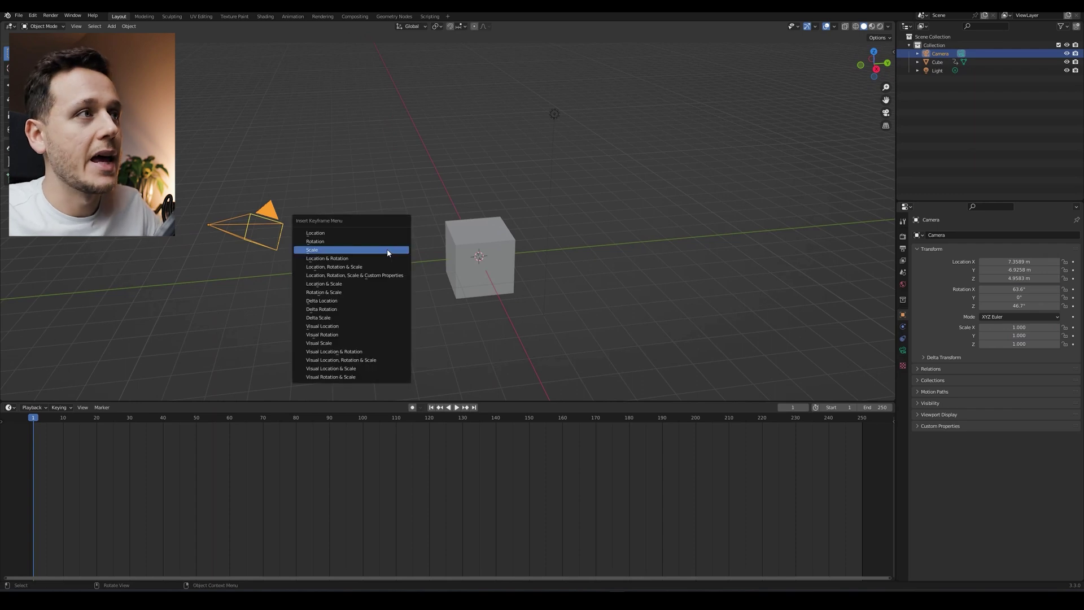
{"action": "left_click", "coordinate": [319, 259]}
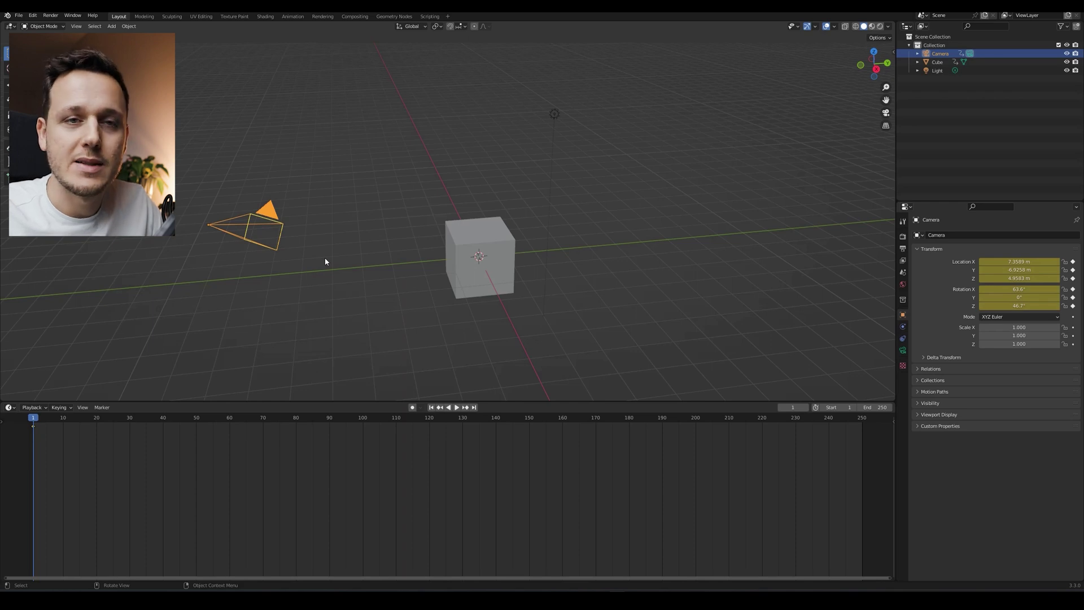
Step: At frame 120, move the camera along Y to about 0.04 m and along X to about 11.9 m
{"action": "middle_click_drag", "start_coordinate": [324, 259], "coordinate": [316, 276]}
{"action": "left_click_drag", "start_coordinate": [41, 417], "coordinate": [430, 417]}
{"action": "scroll", "coordinate": [531, 283], "scroll_direction": "down", "scroll_amount": 2}
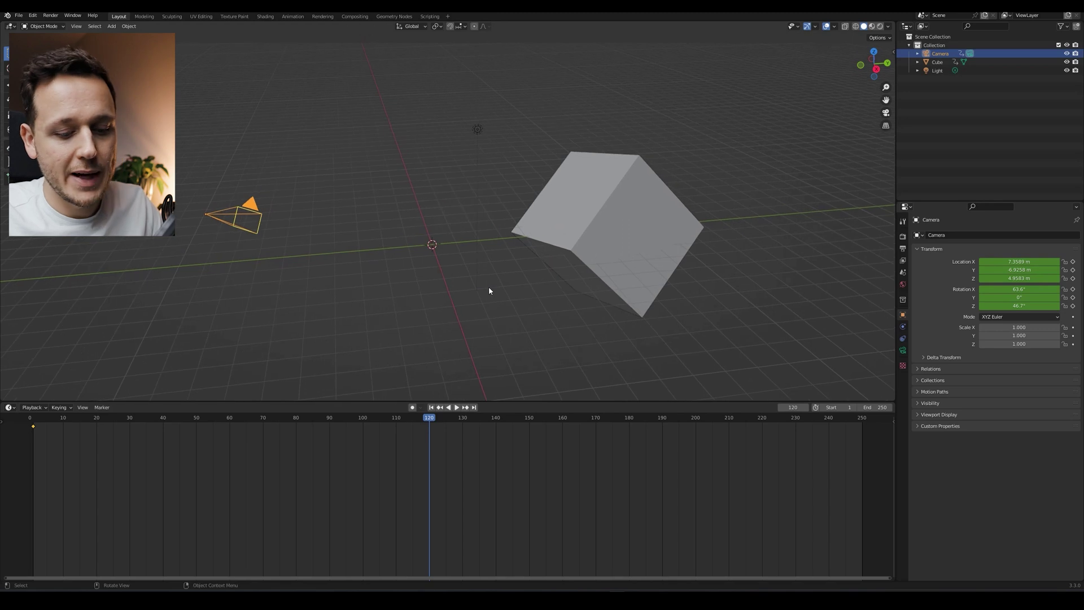
{"action": "key", "text": "g"}
{"action": "key", "text": "y"}
{"action": "left_click", "coordinate": [624, 295]}
{"action": "middle_click_drag", "start_coordinate": [625, 295], "coordinate": [563, 296]}
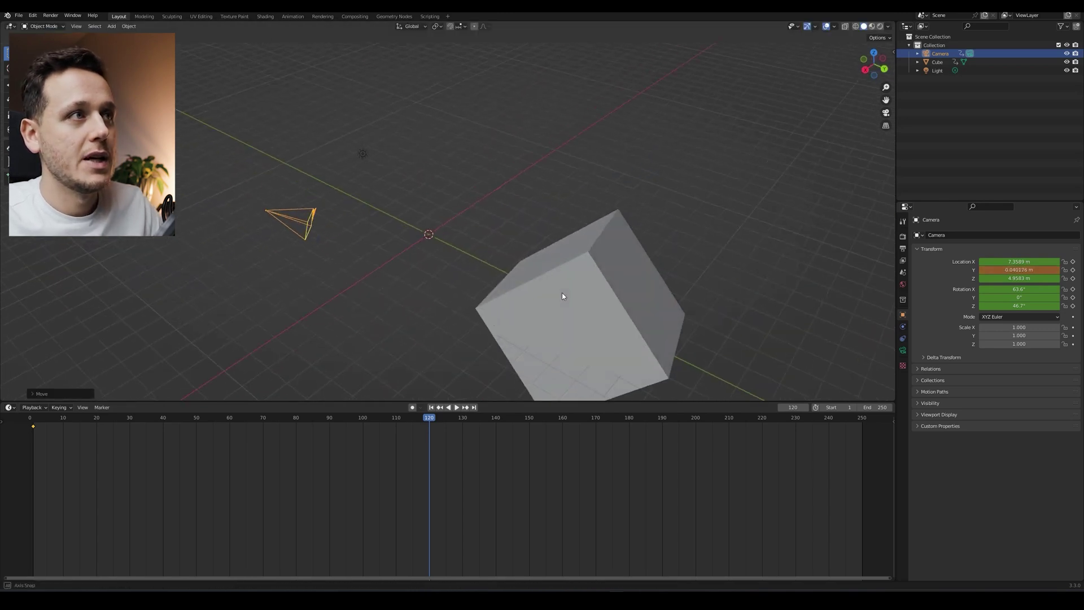
{"action": "key", "text": "g"}
{"action": "key", "text": "x"}
{"action": "left_click", "coordinate": [402, 343]}
{"action": "middle_click_drag", "start_coordinate": [402, 344], "coordinate": [454, 289]}
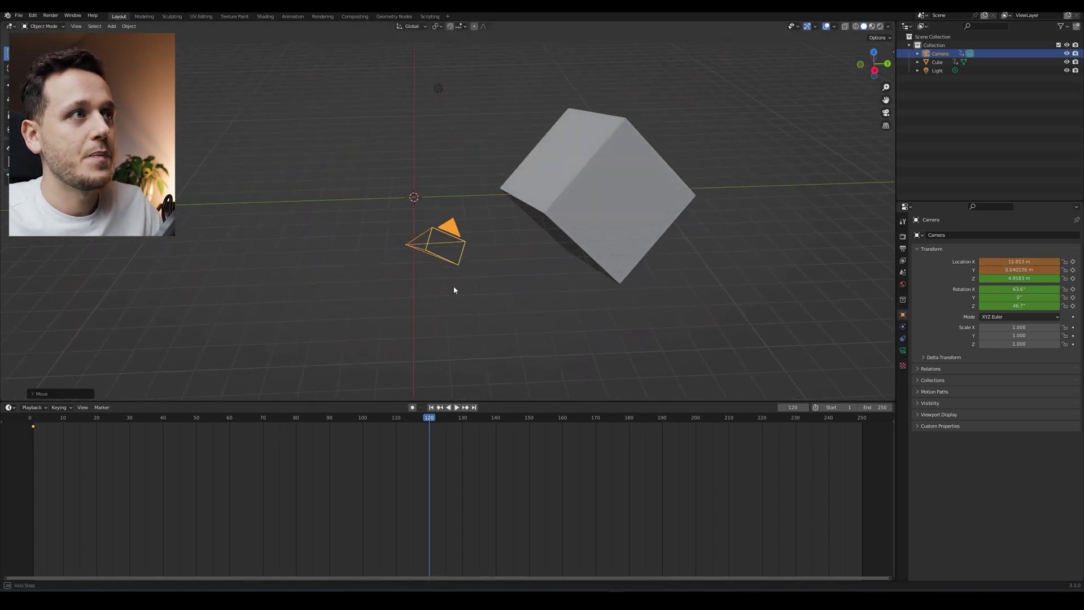
Step: Rotate the camera about Z to about 61° and insert a Location & Rotation keyframe at frame 120
{"action": "key", "text": "r"}
{"action": "key", "text": "z"}
{"action": "left_click", "coordinate": [613, 255]}
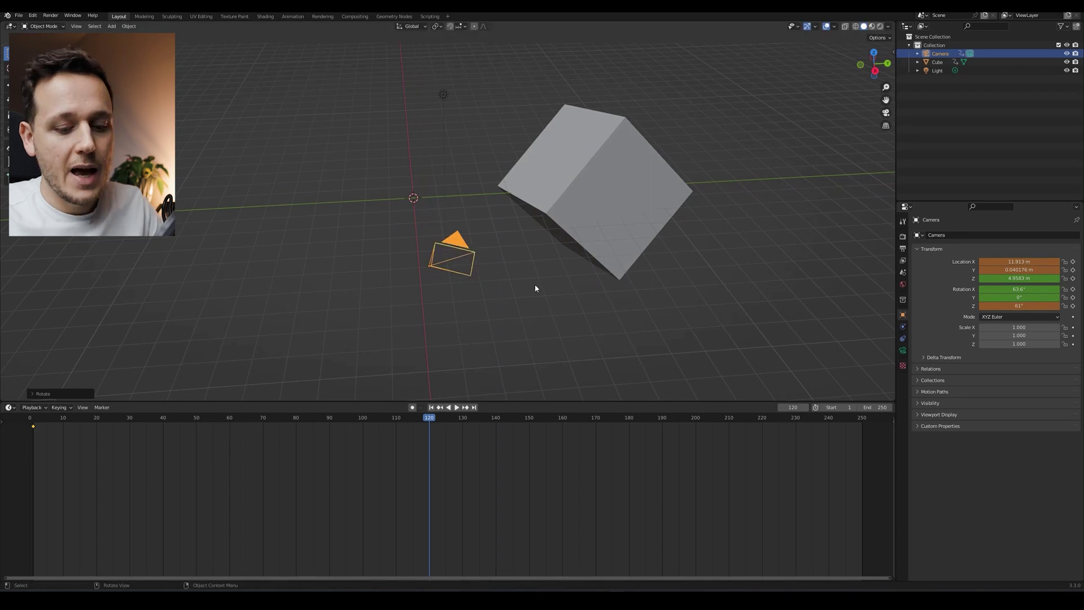
{"action": "key", "text": "i"}
{"action": "left_click", "coordinate": [536, 287]}
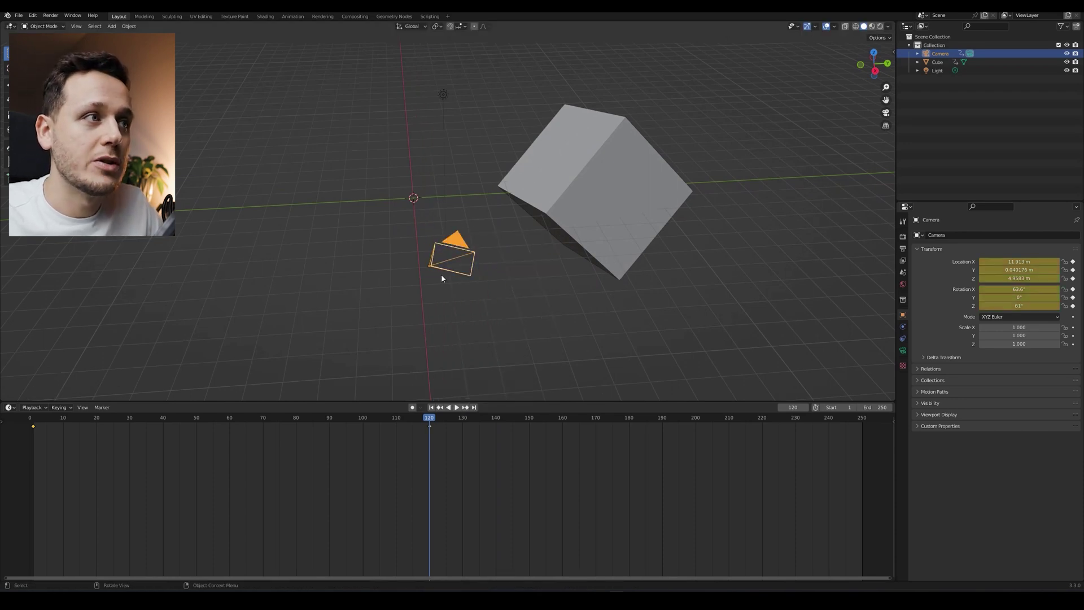
Step: Play the camera and cube animation from frame 1 in the scene view, then return to frame 1
{"action": "left_click", "coordinate": [436, 408]}
{"action": "key", "text": "space"}
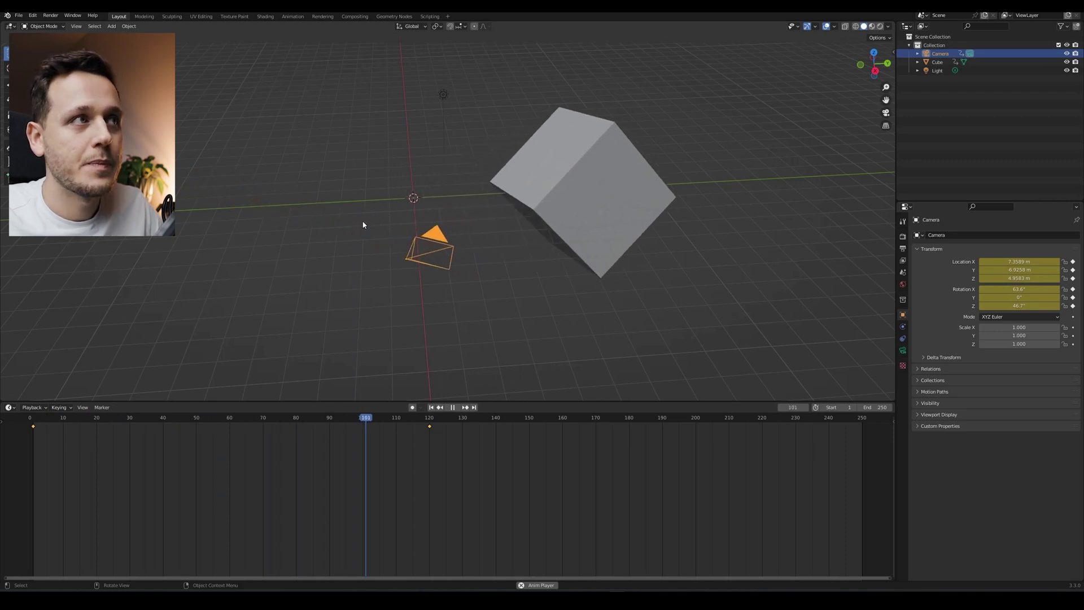
{"action": "key", "text": "space"}
{"action": "key", "text": "shift+Left"}
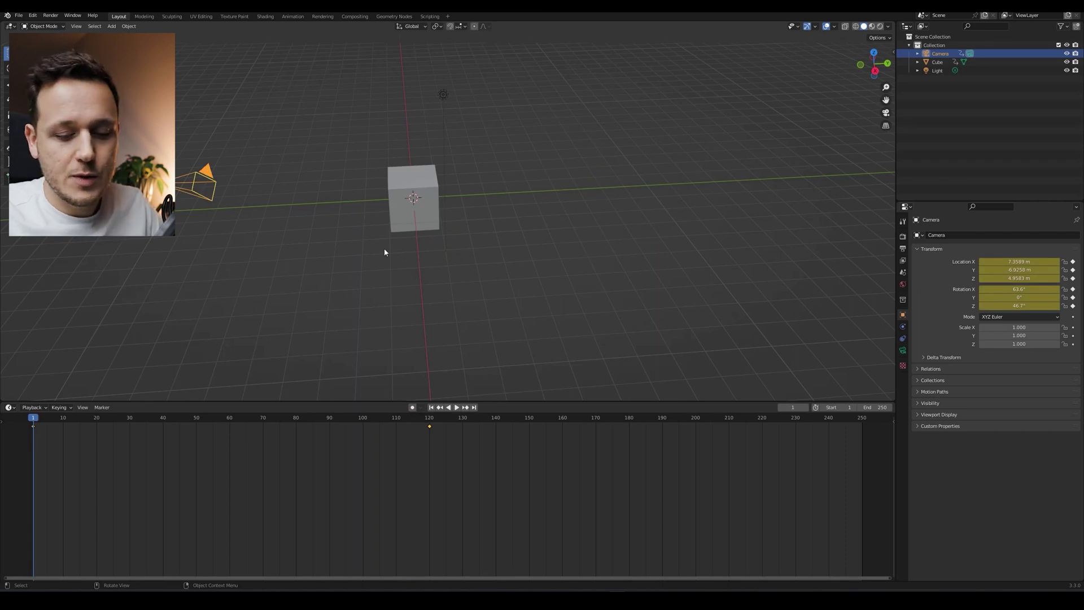
Step: Look through the camera and play the animation from frame 1
{"action": "key", "text": "KP_0"}
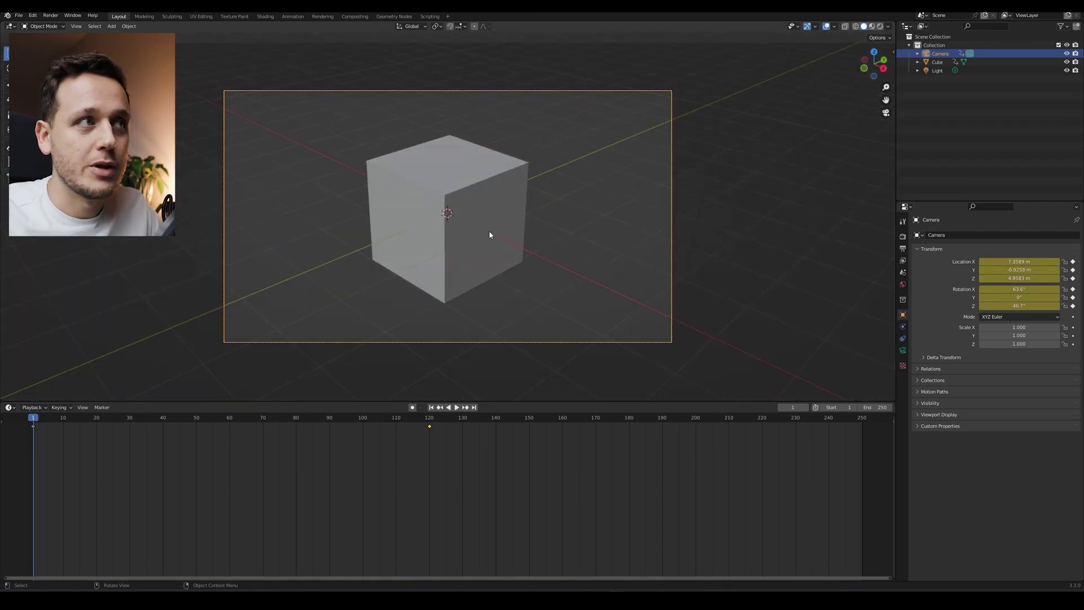
{"action": "key", "text": "space"}
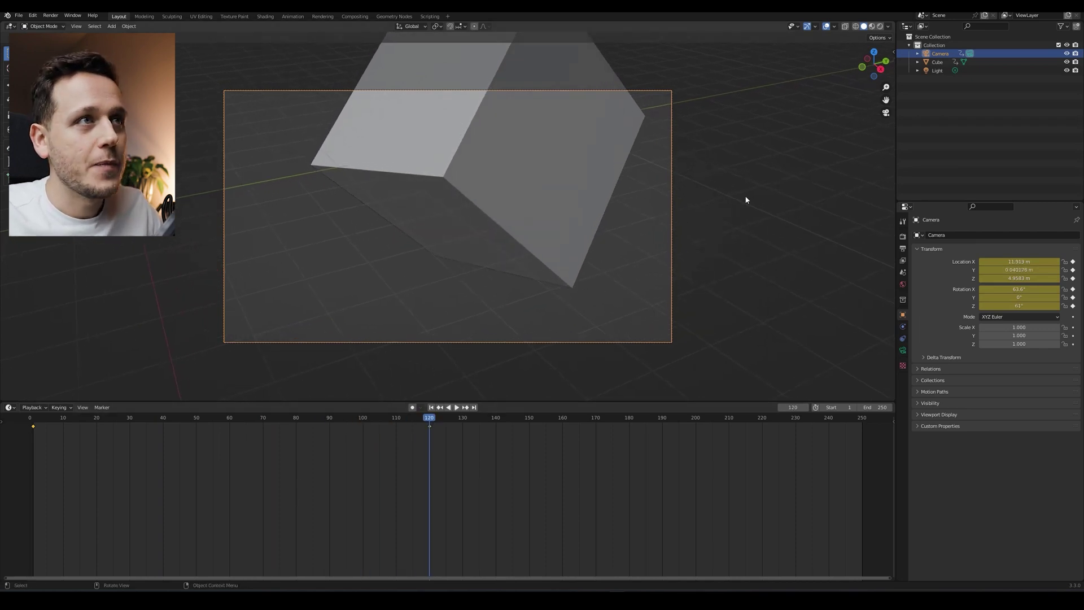
Step: Delete all of the camera's keyframes from the timeline
{"action": "left_click_drag", "start_coordinate": [510, 493], "coordinate": [26, 417]}
{"action": "key", "text": "x"}
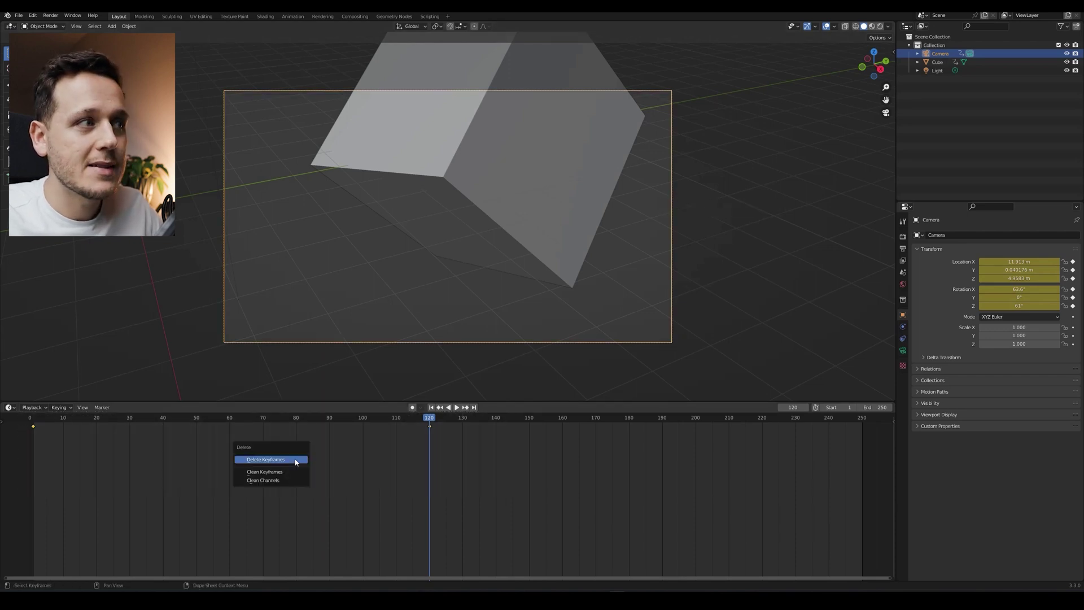
{"action": "left_click", "coordinate": [295, 460]}
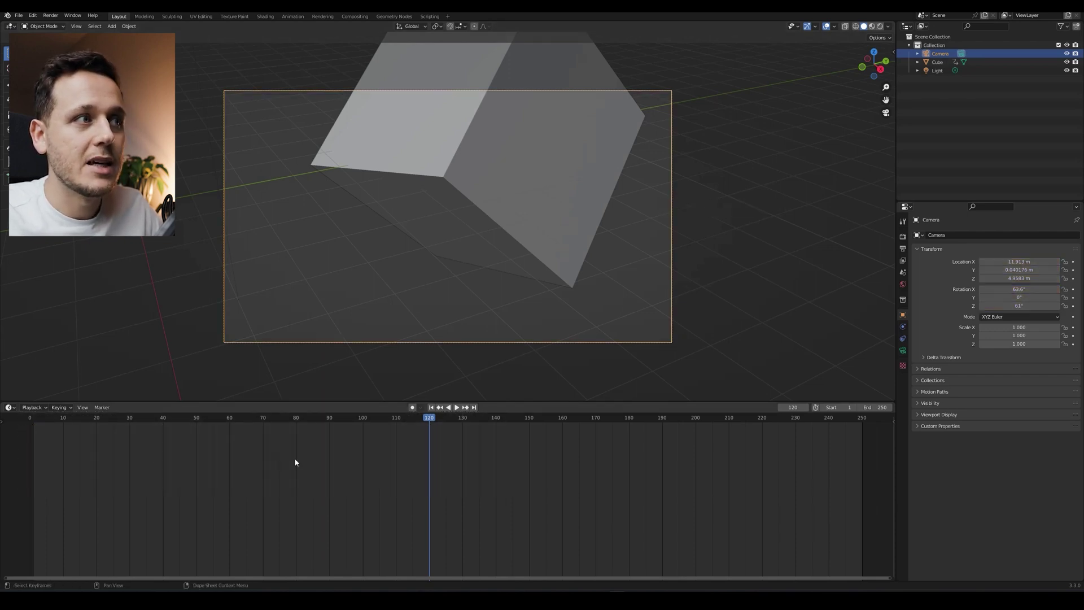
Step: Return to frame 1 and enable locking the camera to the view
{"action": "left_click", "coordinate": [432, 409]}
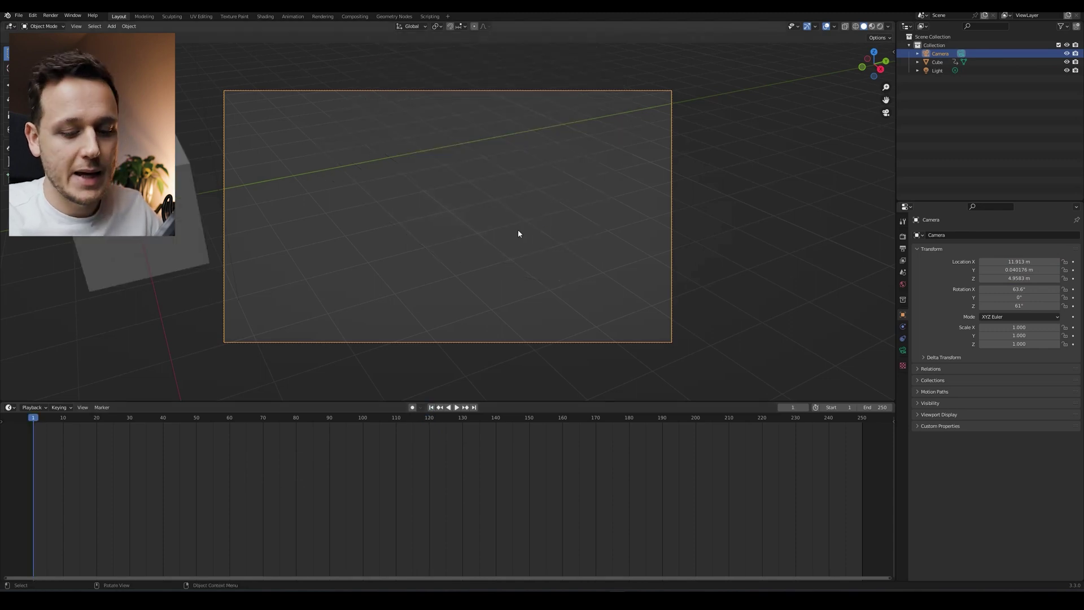
{"action": "key", "text": "n"}
{"action": "left_click", "coordinate": [891, 89]}
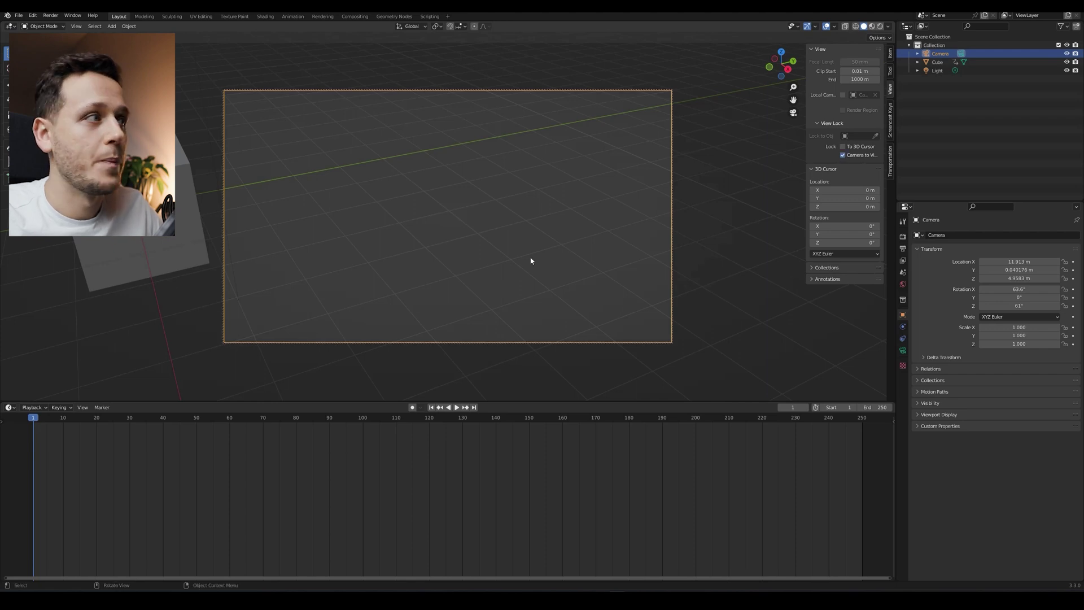
Step: Frame the cube with the camera at about X 7.56, Y -8.04, Z 2.26 m and insert a Location & Rotation keyframe at frame 1
{"action": "mouse_move", "coordinate": [530, 261]}
{"action": "middle_mouse_down"}
{"action": "mouse_move", "coordinate": [500, 238]}
{"action": "mouse_move", "coordinate": [391, 252]}
{"action": "mouse_move", "coordinate": [508, 266]}
{"action": "mouse_move", "coordinate": [528, 253]}
{"action": "middle_mouse_up"}
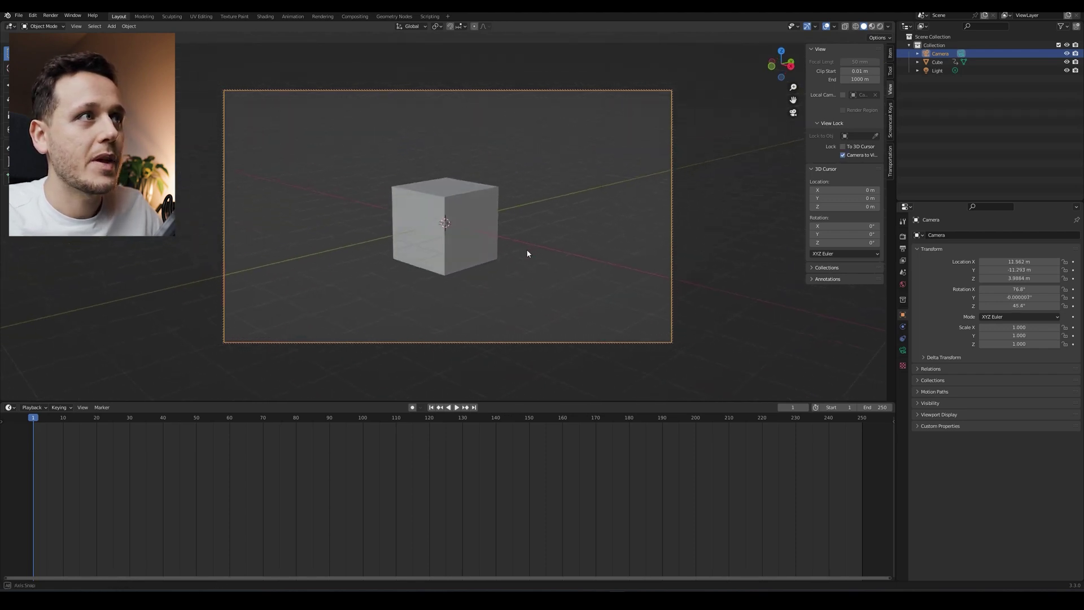
{"action": "scroll", "coordinate": [513, 253], "scroll_direction": "up", "scroll_amount": 3}
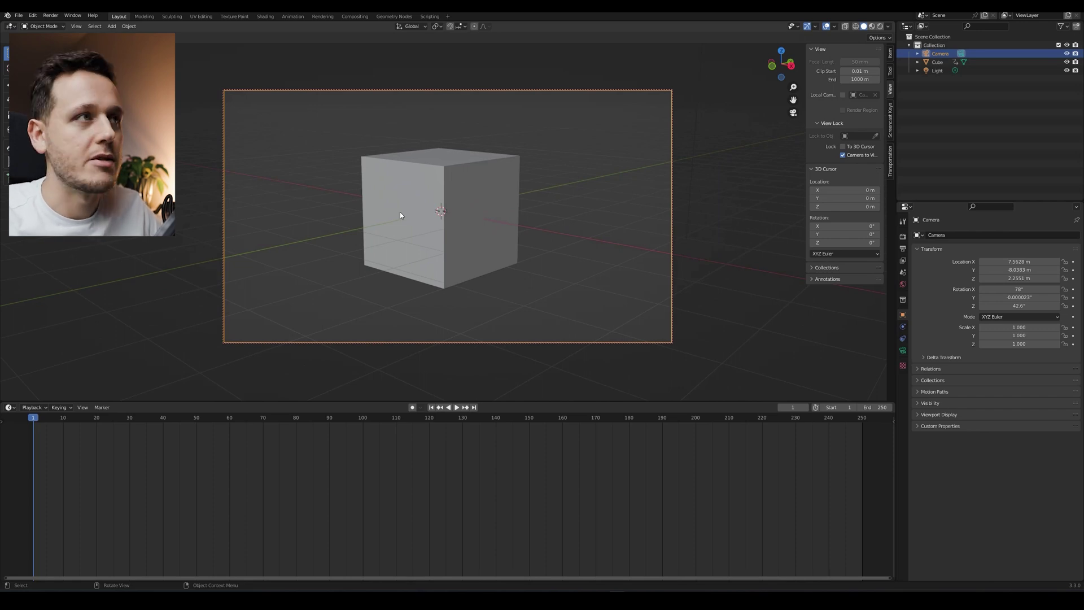
{"action": "key", "text": "i"}
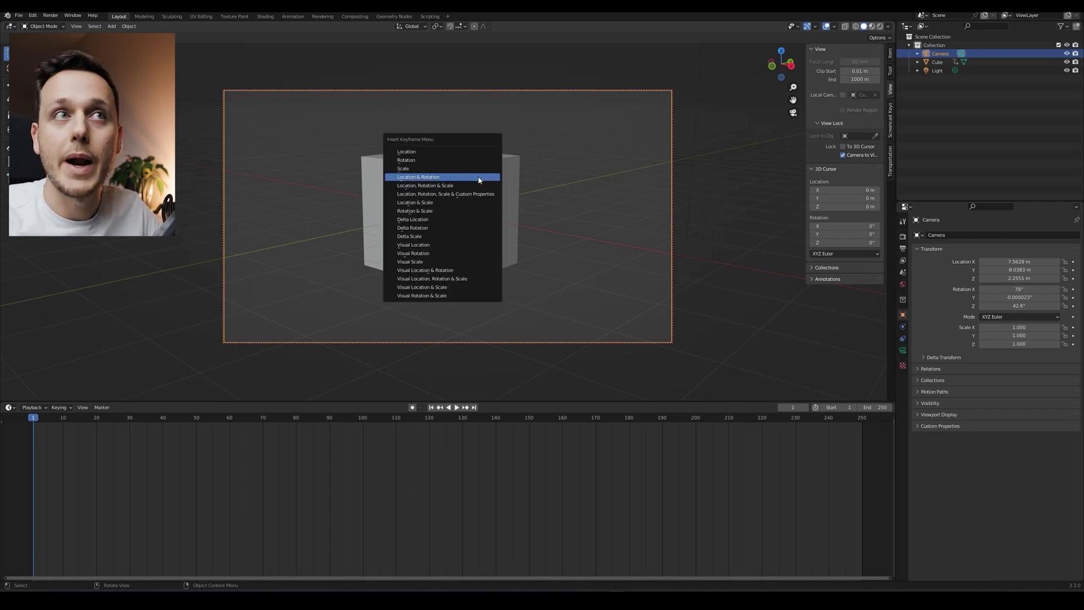
{"action": "left_click", "coordinate": [479, 178]}
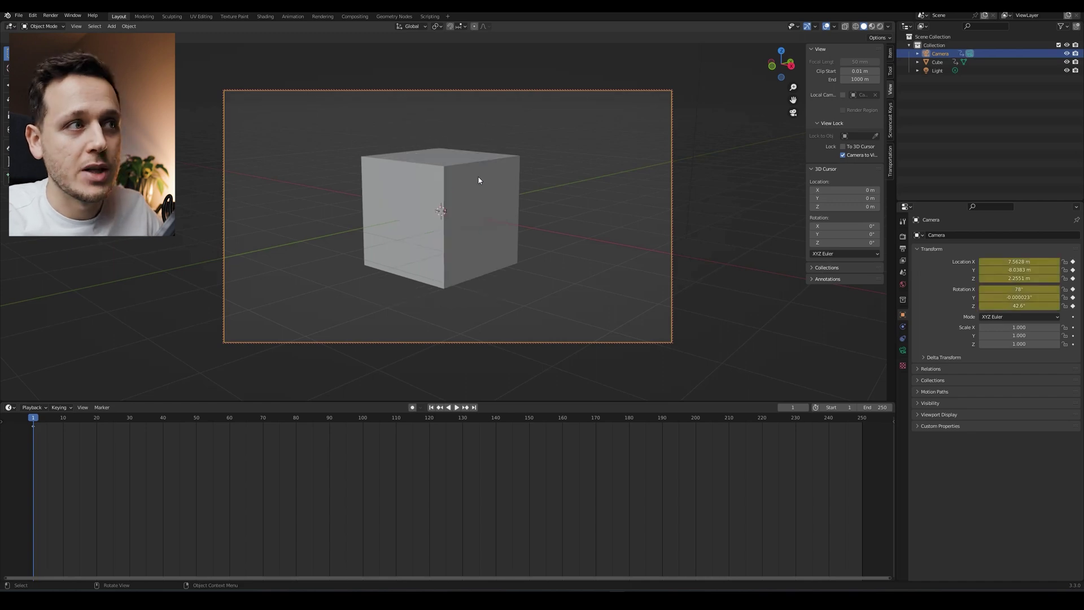
Step: At frame 120, reframe the cube with the camera at about X 23.7, Y -6.1, Z 7.9 m and insert a Location & Rotation keyframe
{"action": "left_click", "coordinate": [429, 420]}
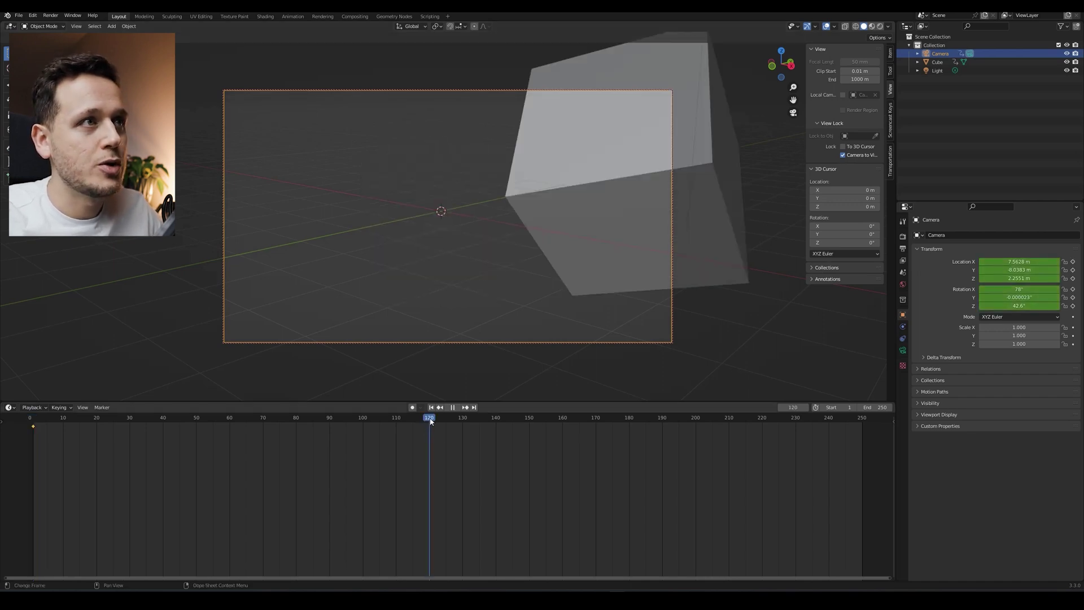
{"action": "scroll", "coordinate": [567, 250], "scroll_direction": "down", "scroll_amount": 4}
{"action": "middle_click_drag", "start_coordinate": [515, 321], "coordinate": [485, 255]}
{"action": "key", "text": "i"}
{"action": "left_click", "coordinate": [485, 256]}
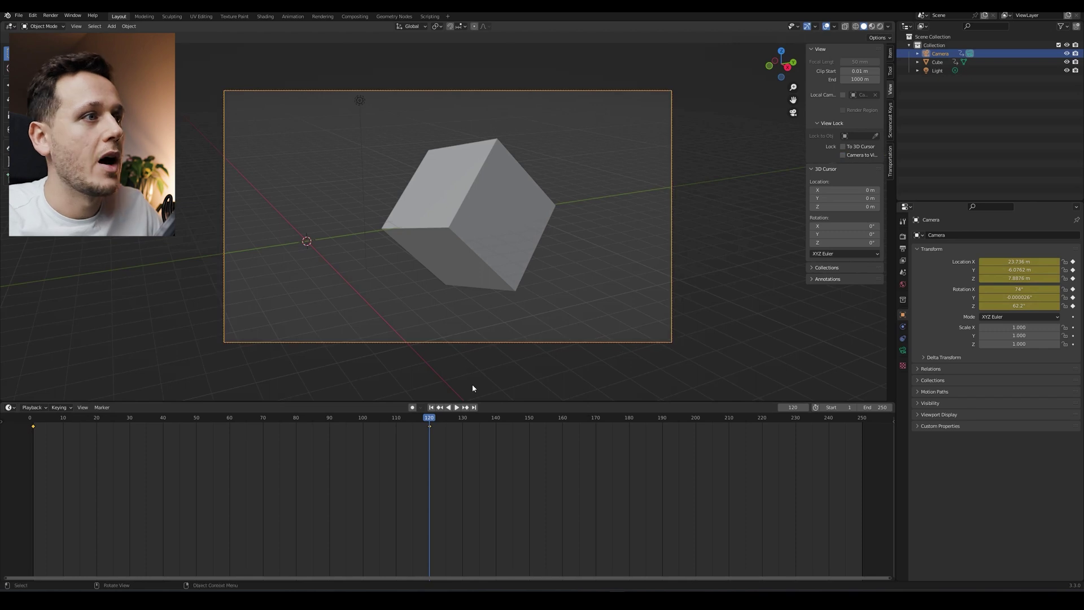
Step: Play the finished animation from frame 1 through the camera and scrub through the timeline to check it
{"action": "left_click", "coordinate": [432, 407]}
{"action": "key", "text": "space"}
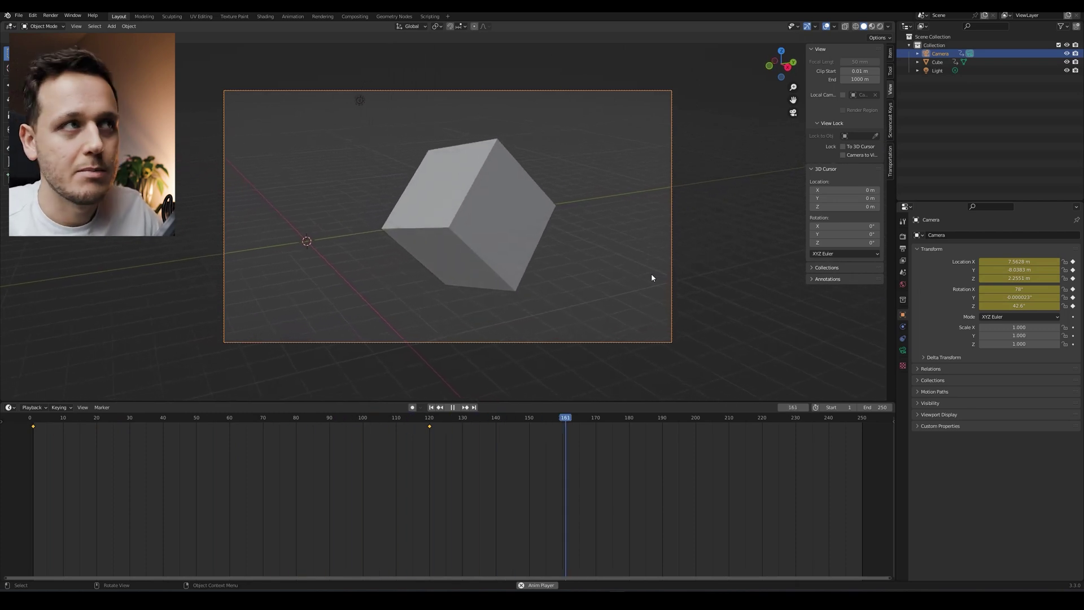
{"action": "key", "text": "space"}
{"action": "key", "text": "shift+Left"}
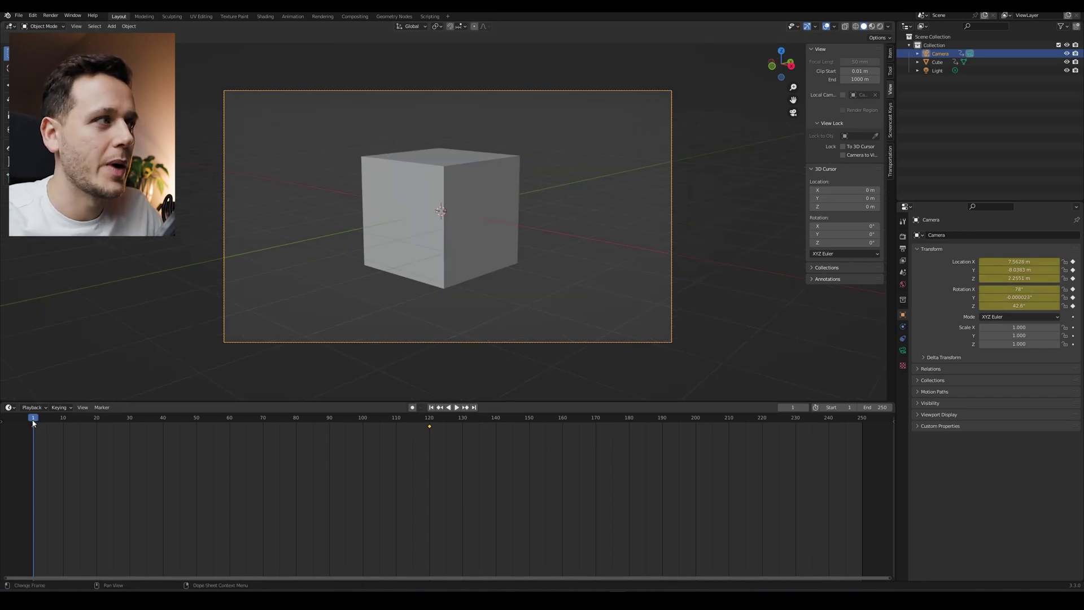
{"action": "left_click_drag", "start_coordinate": [40, 418], "coordinate": [479, 405]}
{"action": "left_click_drag", "start_coordinate": [388, 404], "coordinate": [299, 411]}
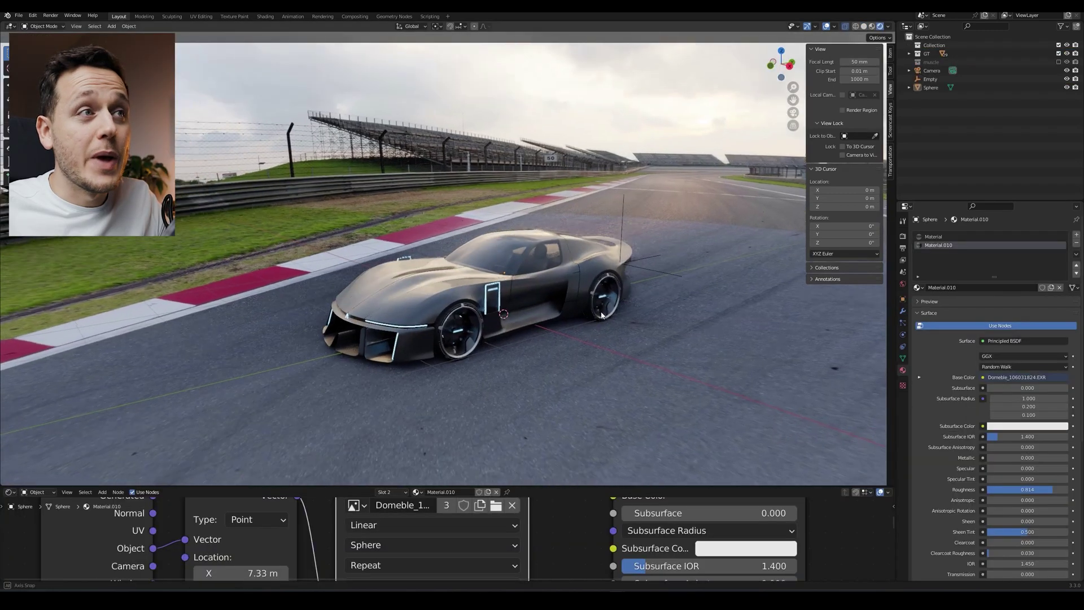
{"action": "middle_click_drag", "start_coordinate": [601, 315], "coordinate": [828, 233]}
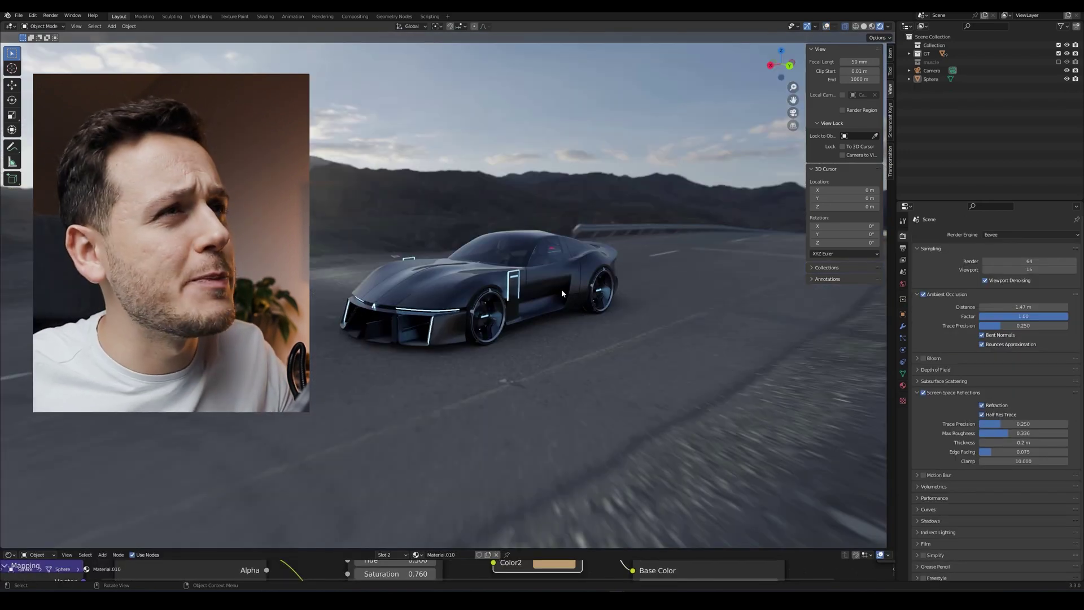
{"action": "middle_click_drag", "start_coordinate": [616, 305], "coordinate": [536, 290]}
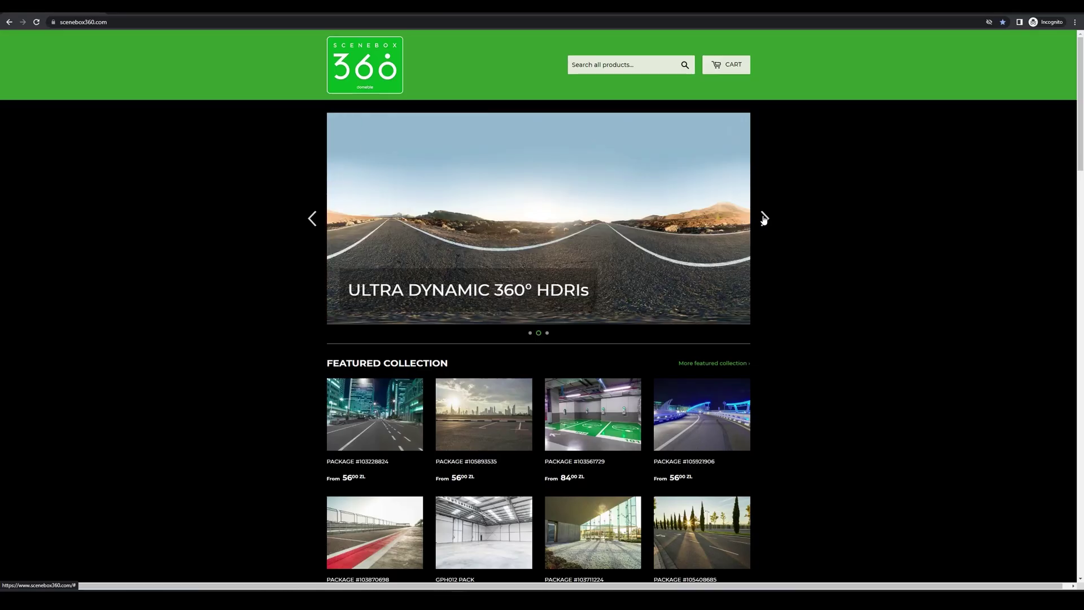
Step: On the Scenebox 360 website, browse the home page's banner slides and featured collection of image packages
{"action": "left_click", "coordinate": [764, 219]}
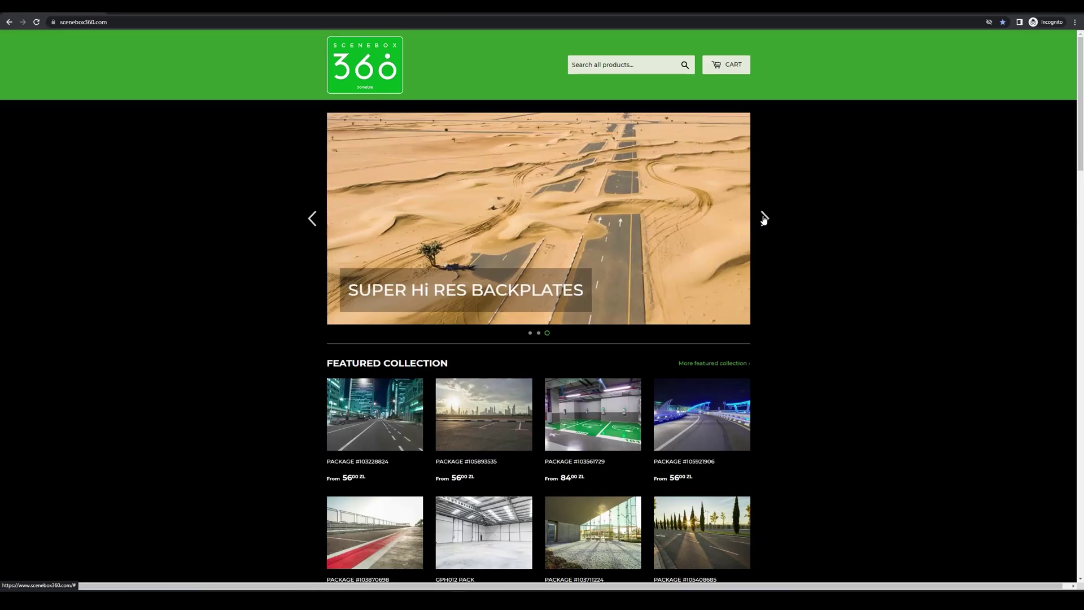
{"action": "scroll", "coordinate": [949, 262], "scroll_direction": "down", "scroll_amount": 3}
{"action": "scroll", "coordinate": [949, 265], "scroll_direction": "down", "scroll_amount": 9}
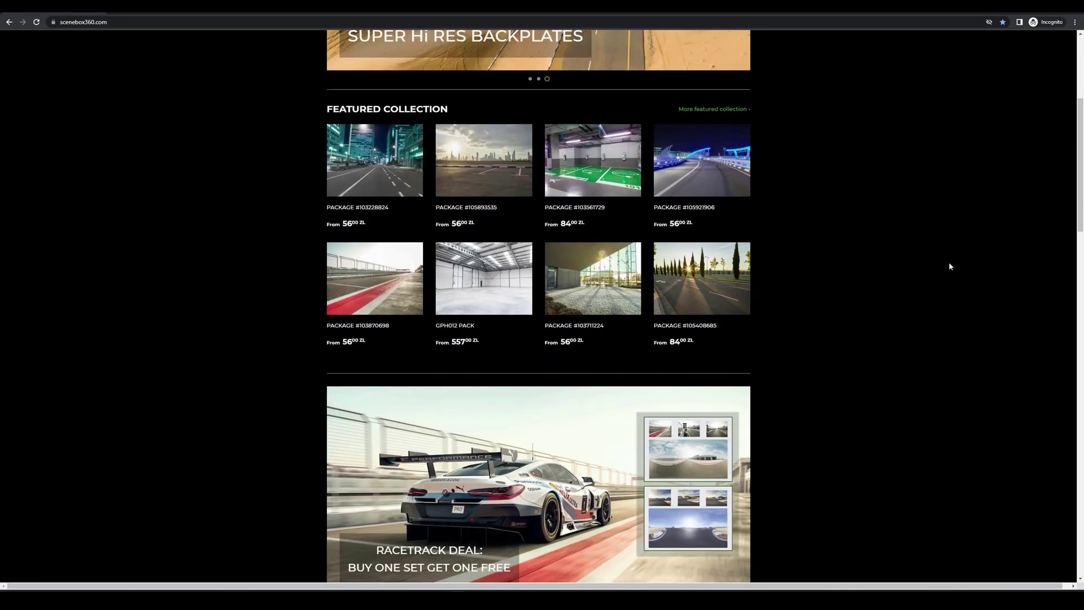
{"action": "scroll", "coordinate": [950, 266], "scroll_direction": "down", "scroll_amount": 3}
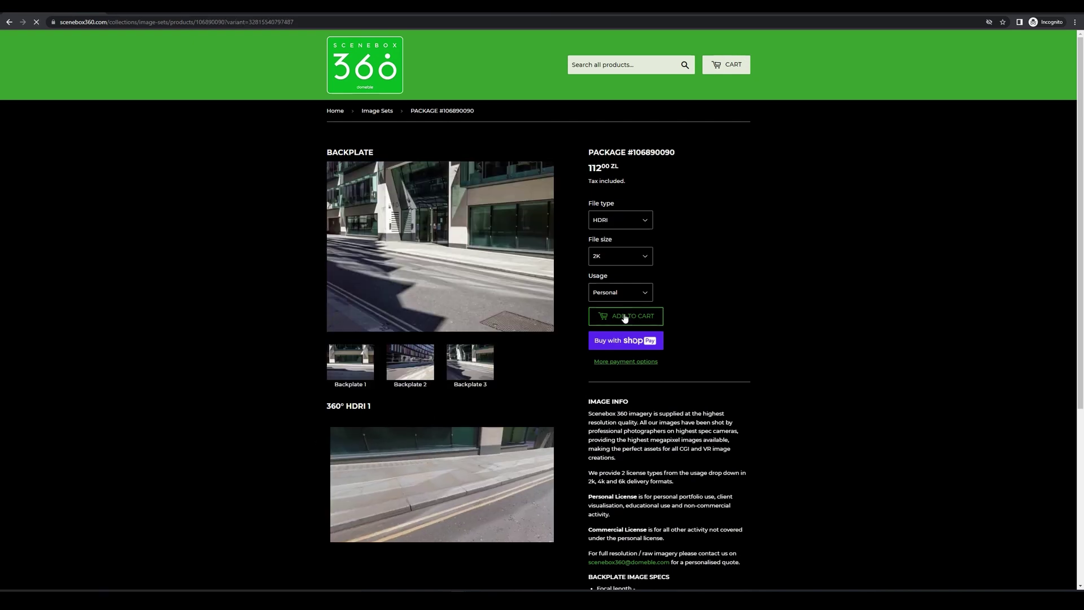
Step: Add package #106890090 (HDRI, 2K, Personal) to the cart, proceed to checkout and apply the discount code berk25
{"action": "left_click", "coordinate": [624, 318]}
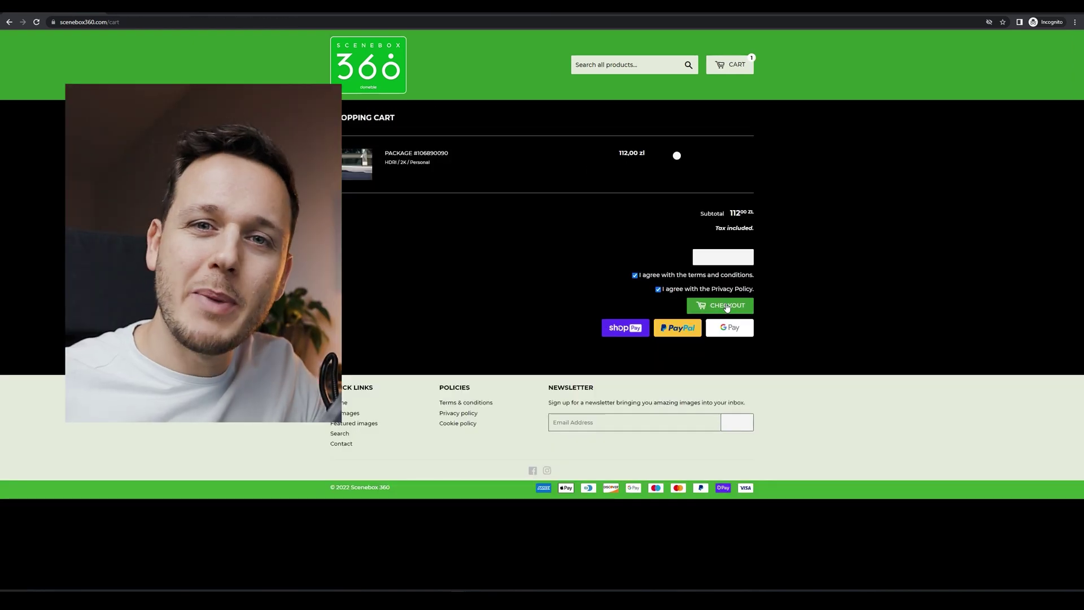
{"action": "left_click", "coordinate": [726, 305]}
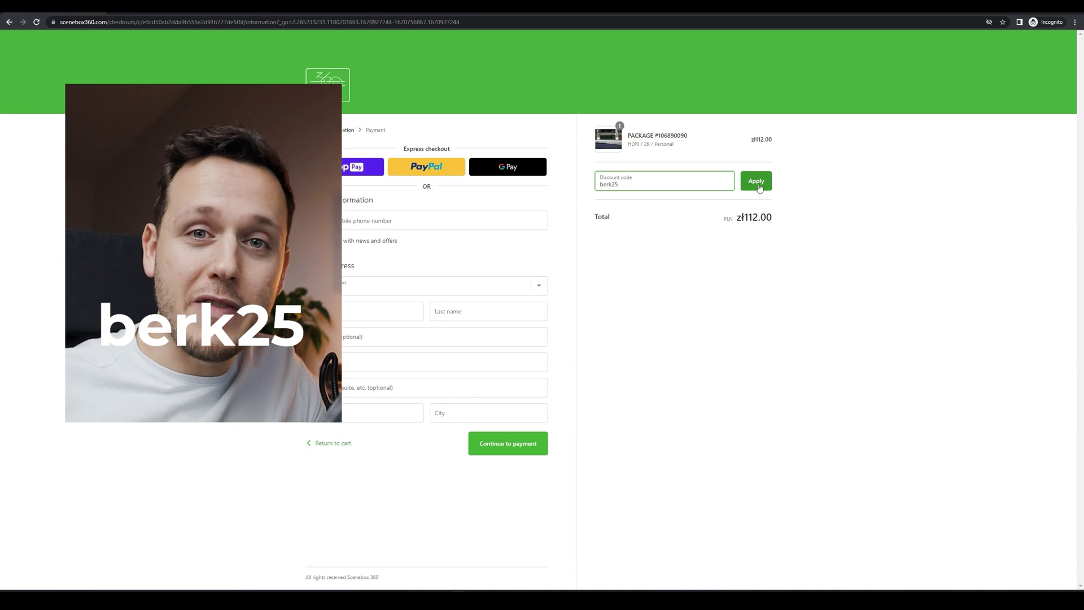
{"action": "left_click", "coordinate": [759, 186]}
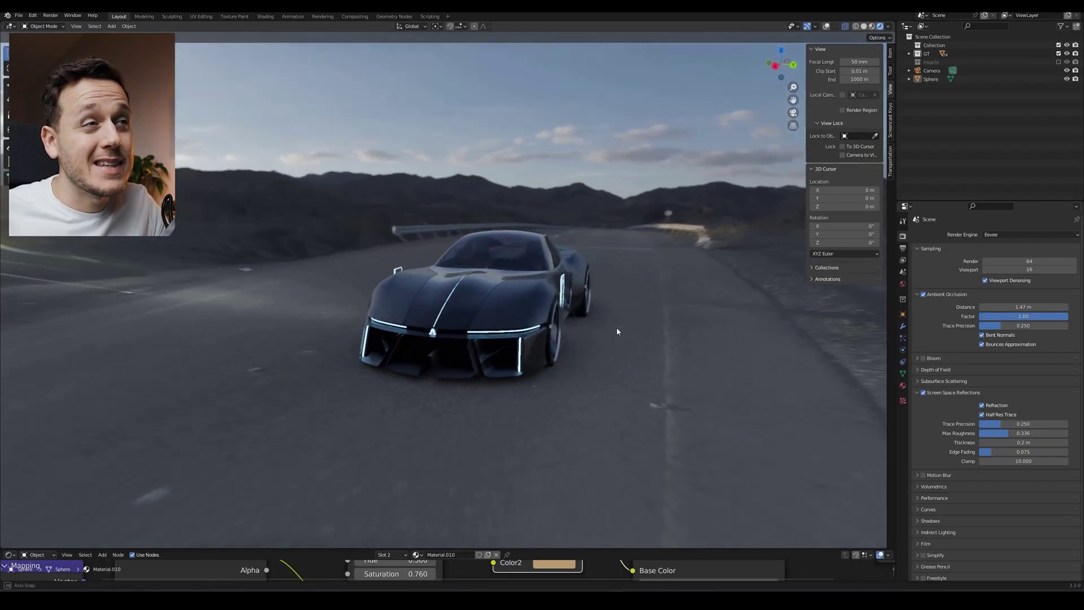
Step: Switch to Blender, view the car scene through the camera with Camera to View locked, and reframe the car from a higher front angle
{"action": "middle_click_drag", "start_coordinate": [617, 332], "coordinate": [591, 333]}
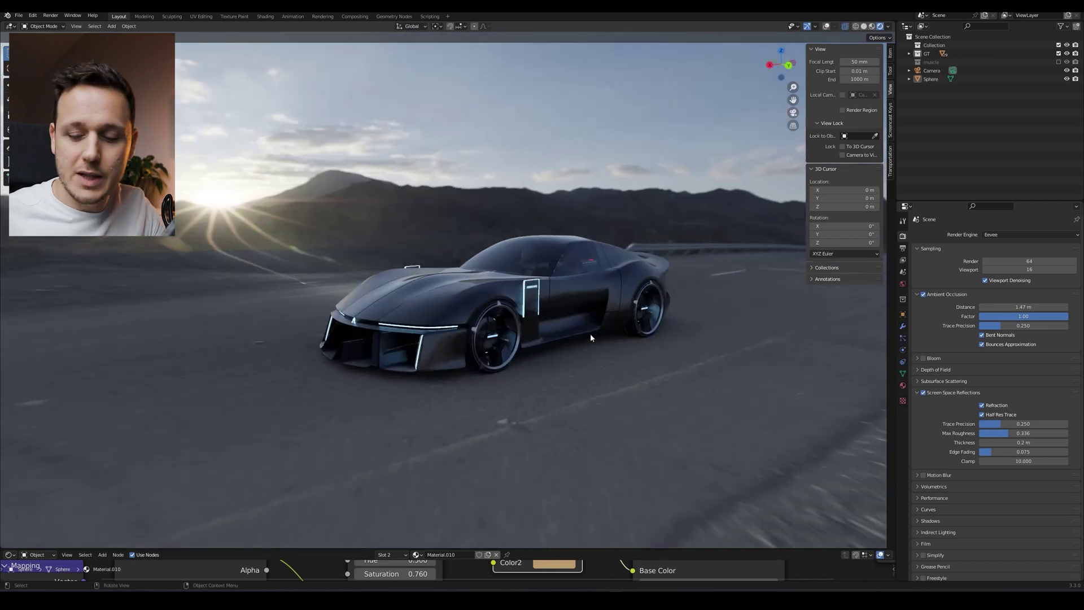
{"action": "key", "text": "KP_0"}
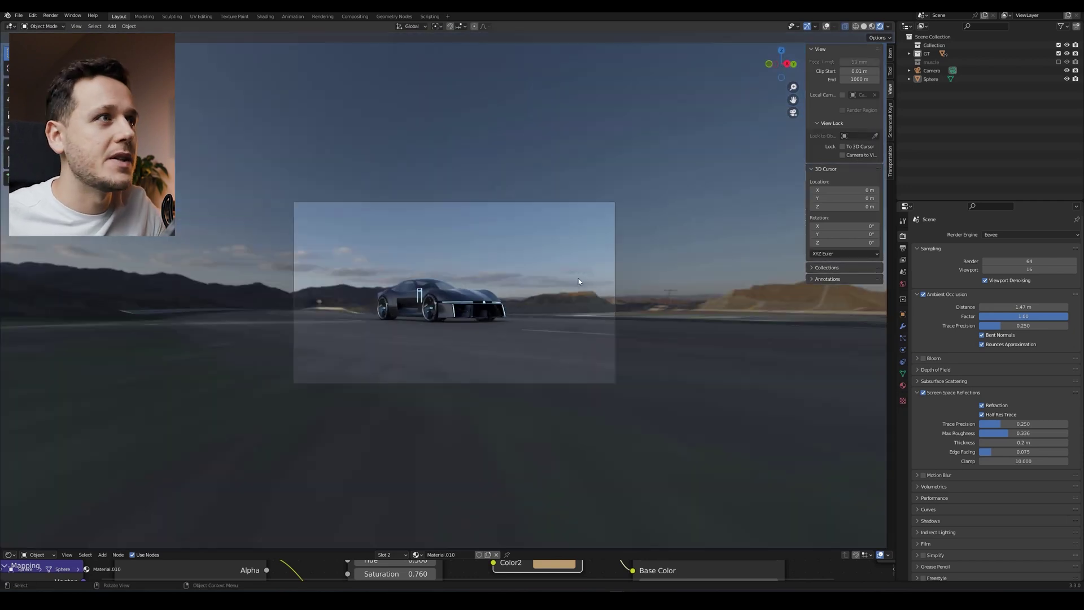
{"action": "scroll", "coordinate": [578, 281], "scroll_direction": "up", "scroll_amount": 3}
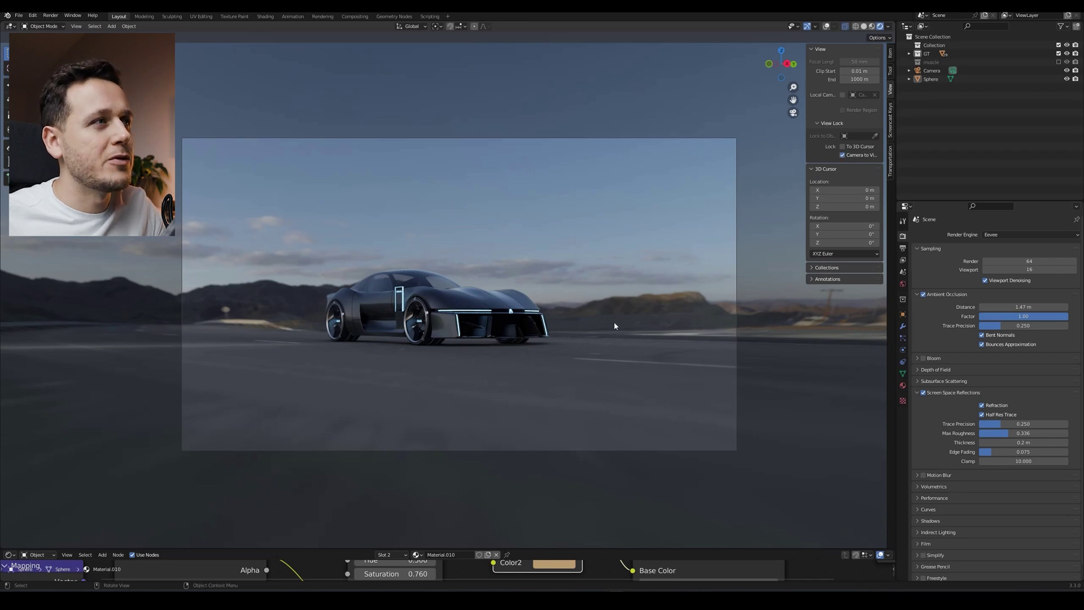
{"action": "middle_click_drag", "start_coordinate": [614, 326], "coordinate": [640, 330]}
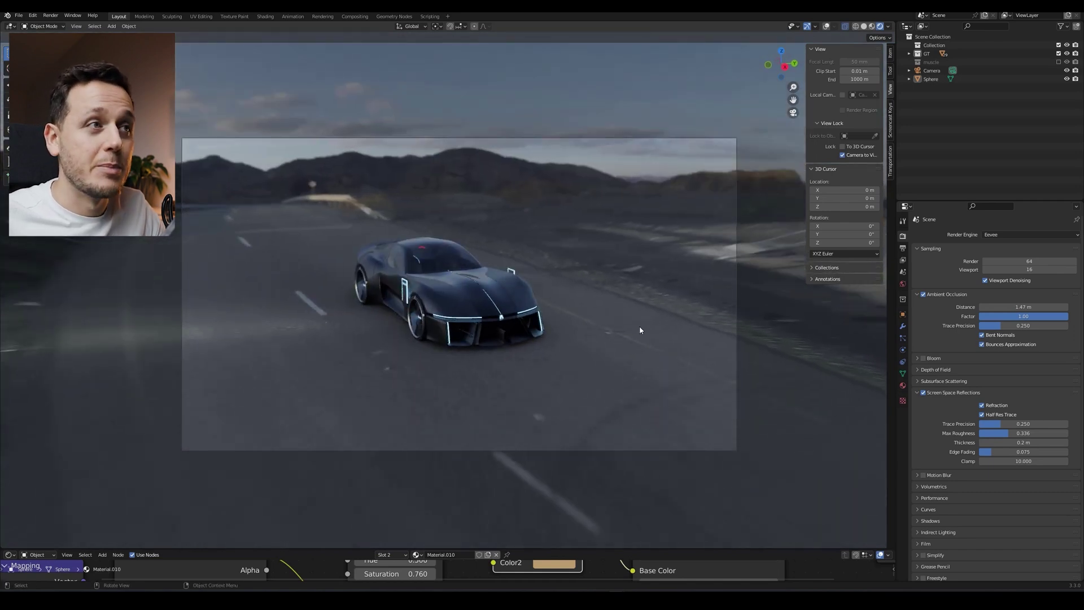
Step: Enlarge the shader editor area below the viewport and change it to a Timeline
{"action": "left_click_drag", "start_coordinate": [514, 549], "coordinate": [543, 410]}
{"action": "middle_click_drag", "start_coordinate": [521, 492], "coordinate": [611, 508]}
{"action": "left_click", "coordinate": [12, 416]}
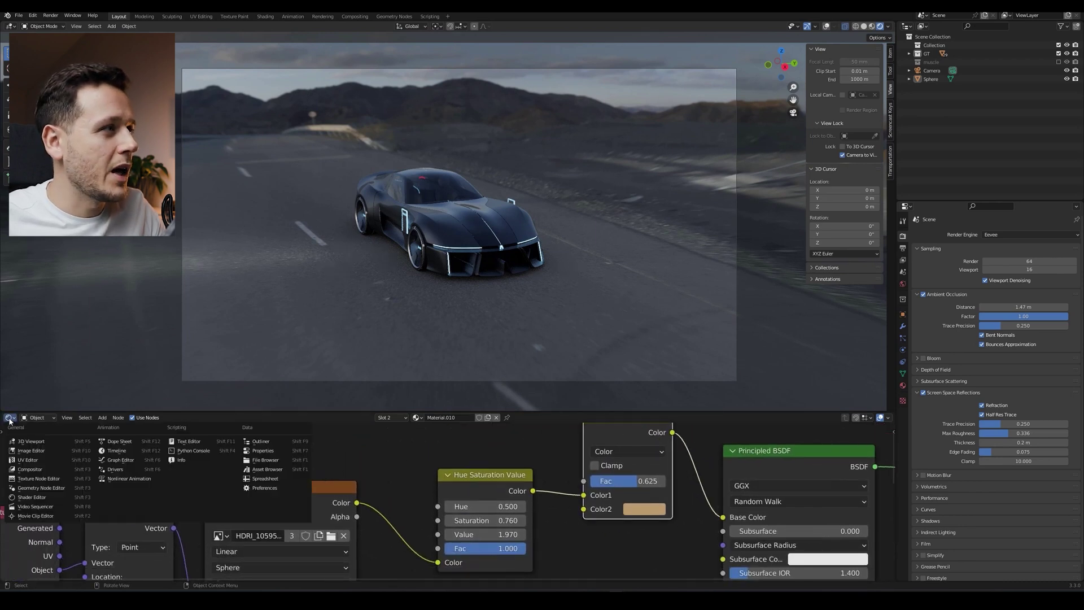
{"action": "left_click", "coordinate": [11, 418]}
{"action": "left_click", "coordinate": [12, 418]}
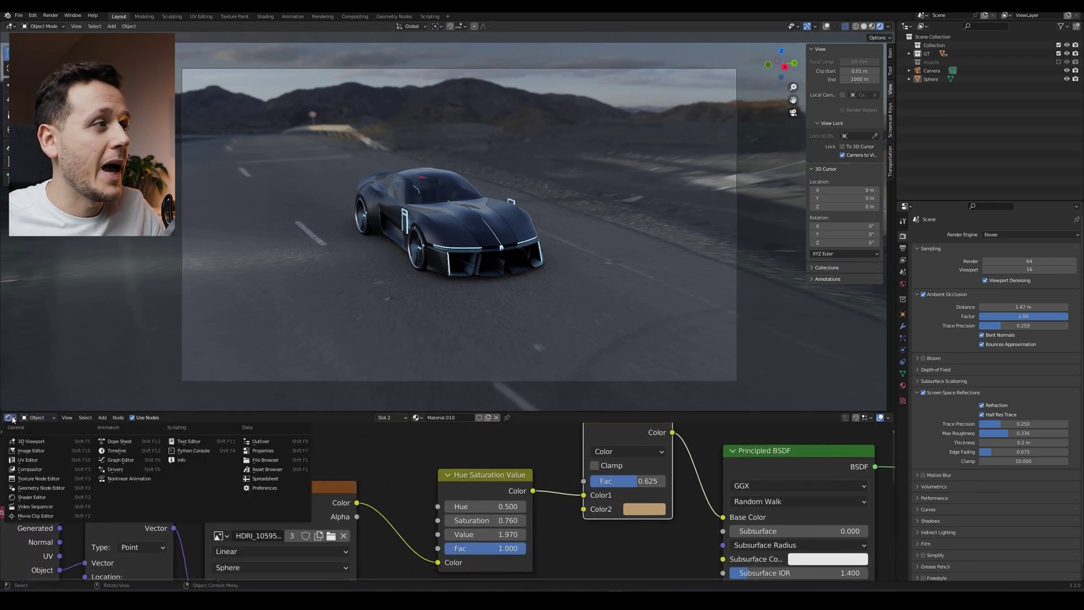
{"action": "left_click", "coordinate": [133, 455]}
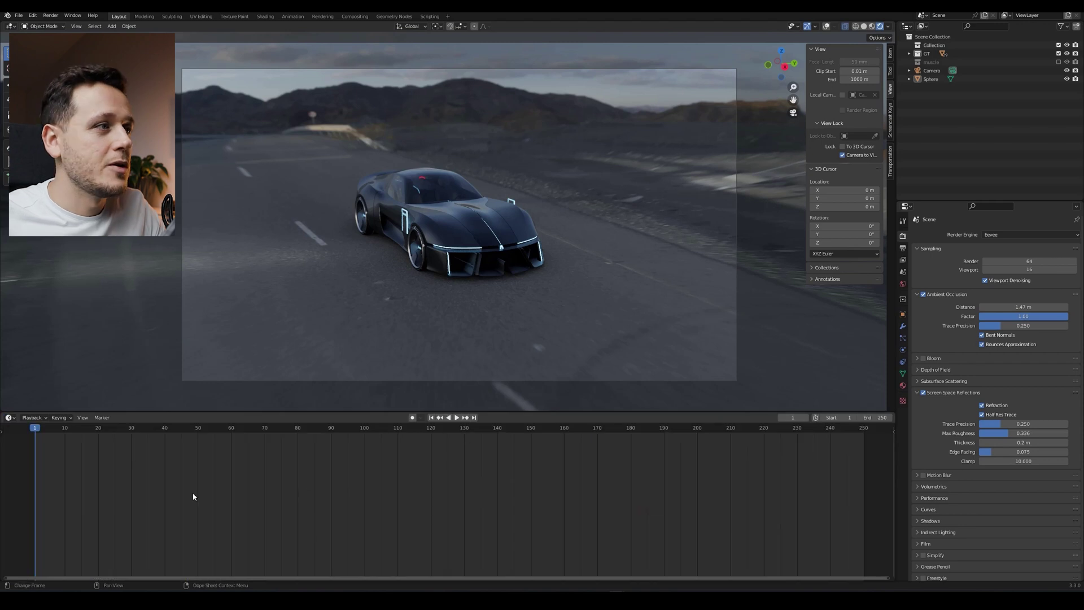
Step: Select the camera and split the 3D viewport vertically into two roughly equal halves
{"action": "left_click", "coordinate": [931, 70]}
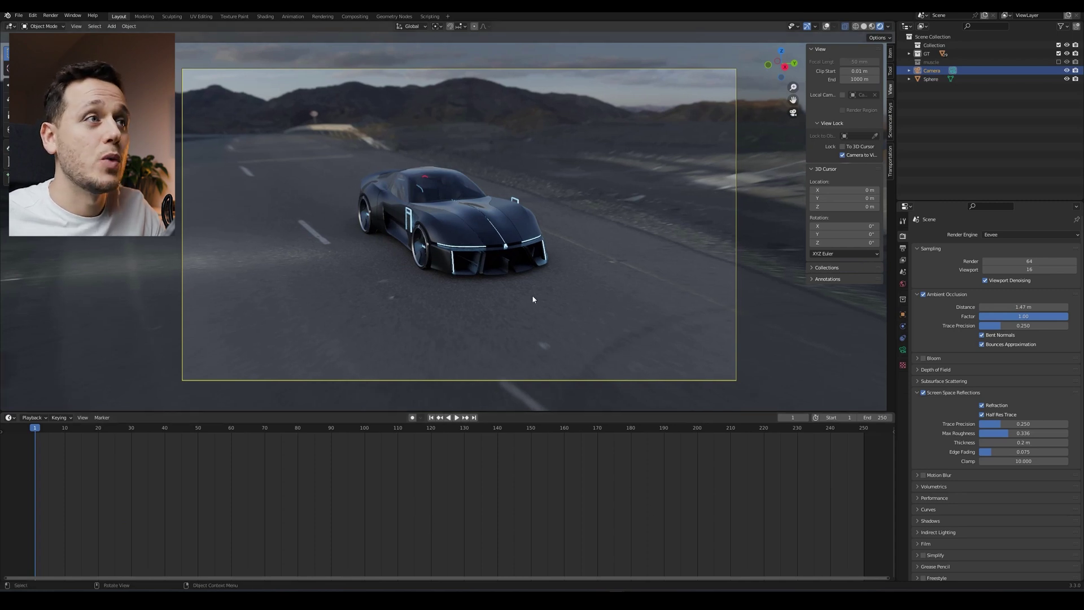
{"action": "right_click", "coordinate": [894, 325]}
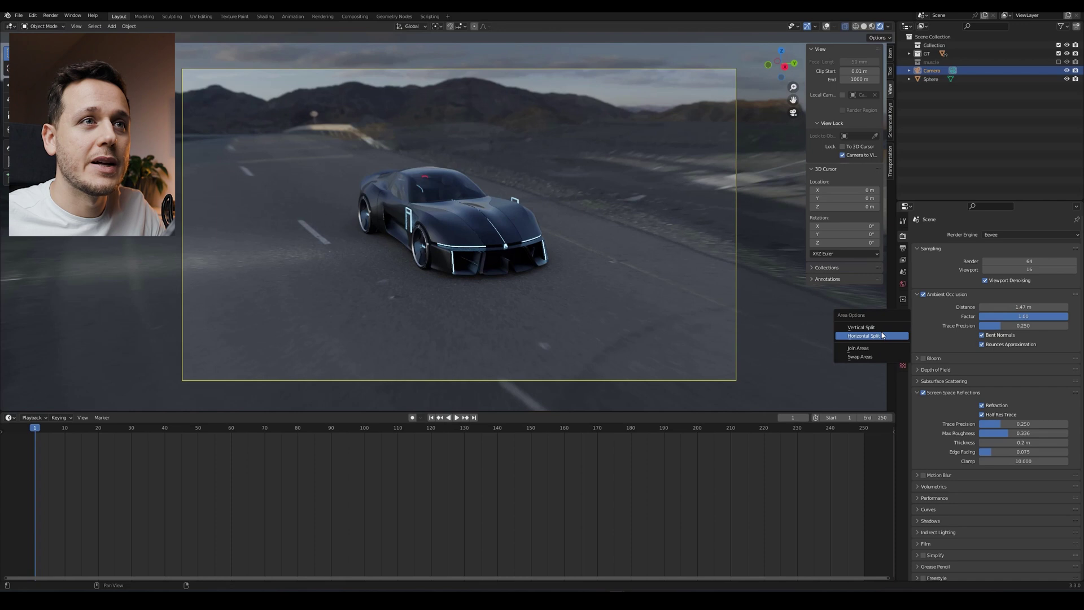
{"action": "left_click", "coordinate": [870, 327]}
{"action": "left_click", "coordinate": [477, 238]}
Step: Unlock Camera to View in the second viewport, show the scene there from outside the camera in material preview, and hide both sidebars
{"action": "middle_click_drag", "start_coordinate": [697, 303], "coordinate": [842, 127]}
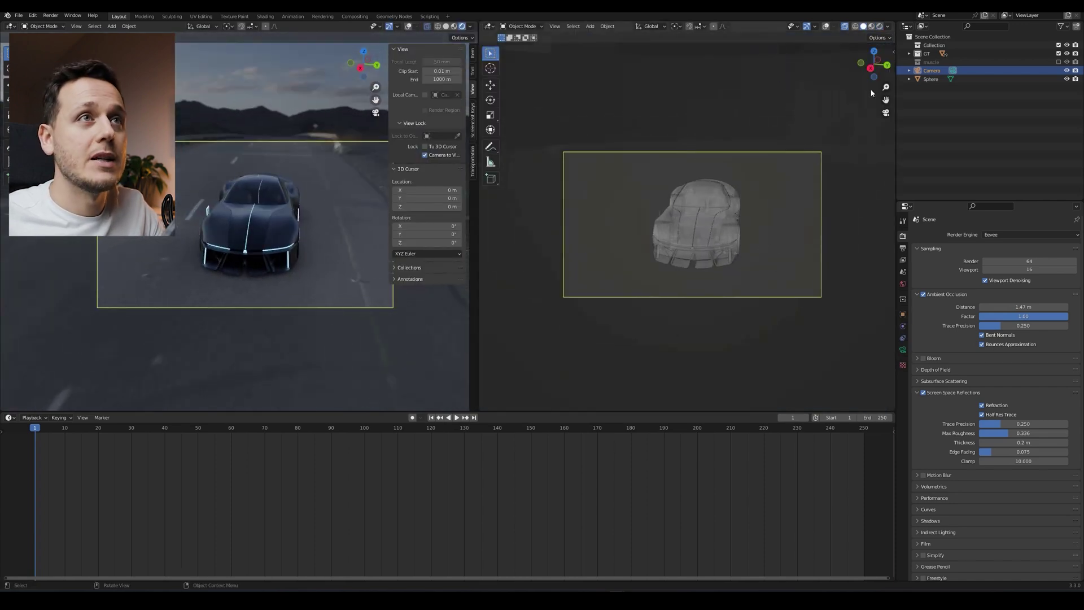
{"action": "left_click", "coordinate": [891, 90]}
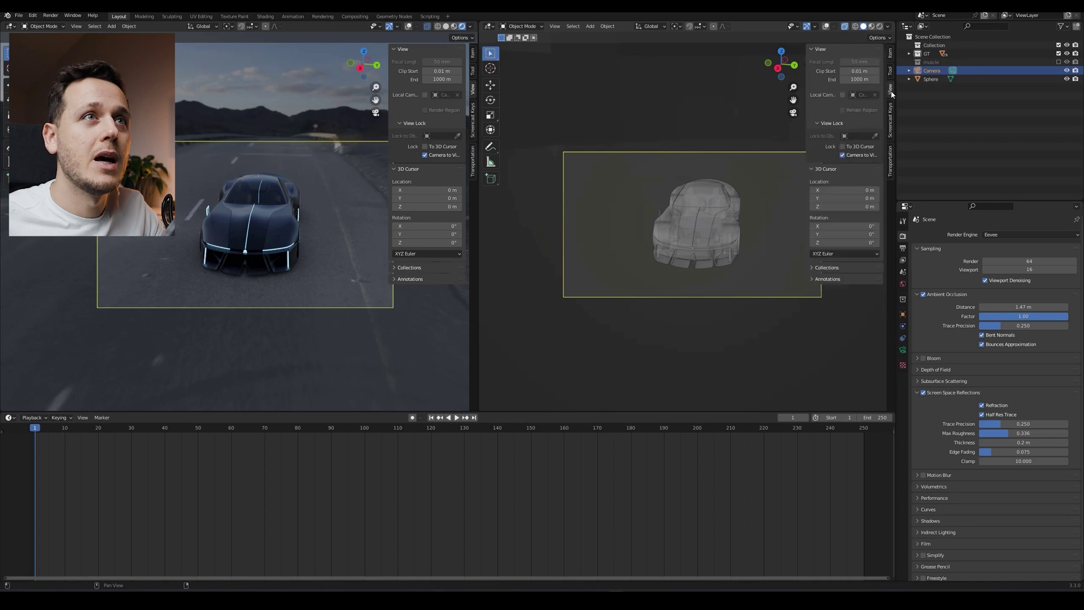
{"action": "left_click", "coordinate": [848, 155]}
{"action": "middle_click_drag", "start_coordinate": [791, 198], "coordinate": [699, 227]}
{"action": "left_click", "coordinate": [698, 307]}
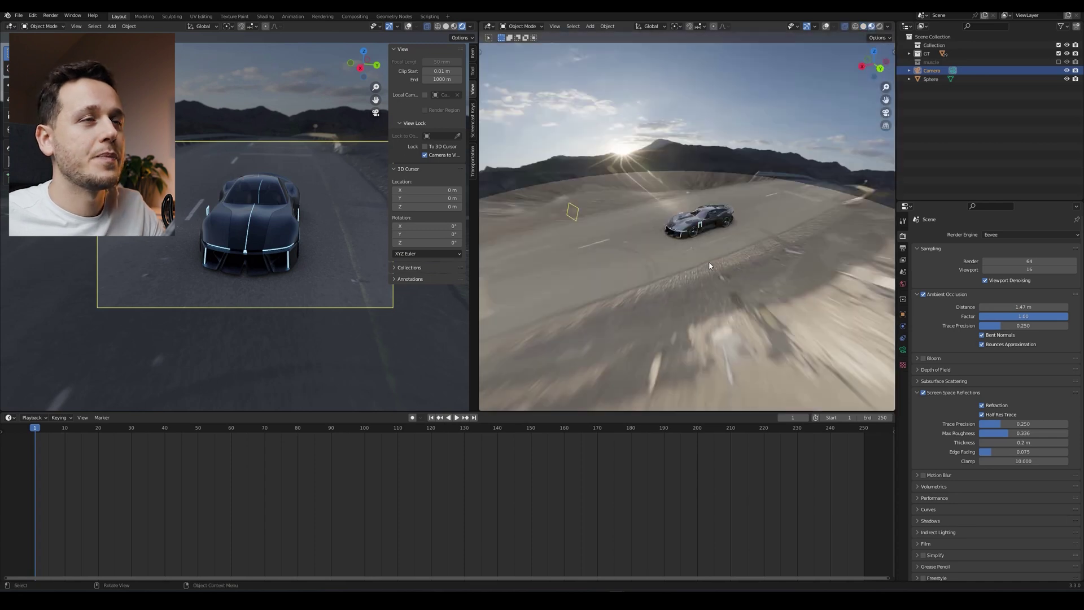
{"action": "key", "text": "n"}
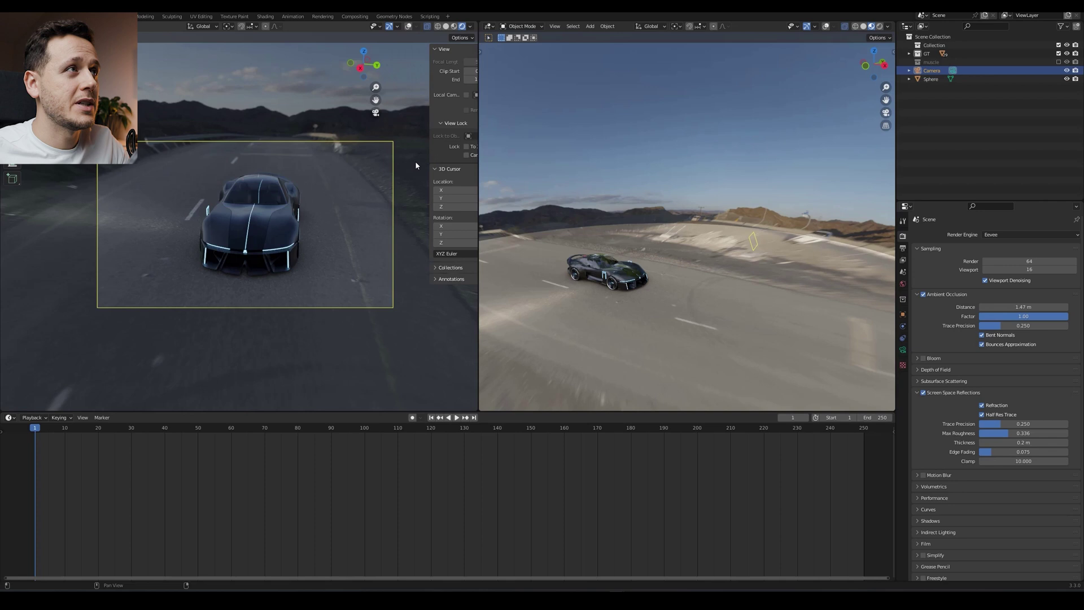
{"action": "middle_click_drag", "start_coordinate": [320, 238], "coordinate": [307, 237], "text": "shift"}
{"action": "scroll", "coordinate": [314, 227], "scroll_direction": "up", "scroll_amount": 1}
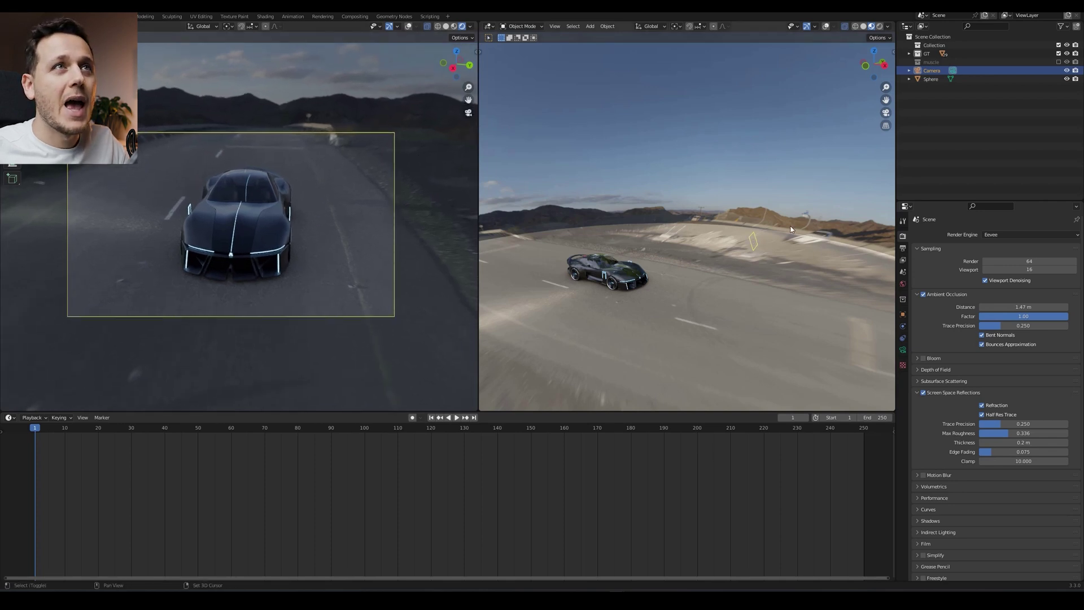
Step: Try to move the camera freely in the second viewport
{"action": "middle_click_drag", "start_coordinate": [790, 229], "coordinate": [753, 247], "text": "shift"}
{"action": "key", "text": "g"}
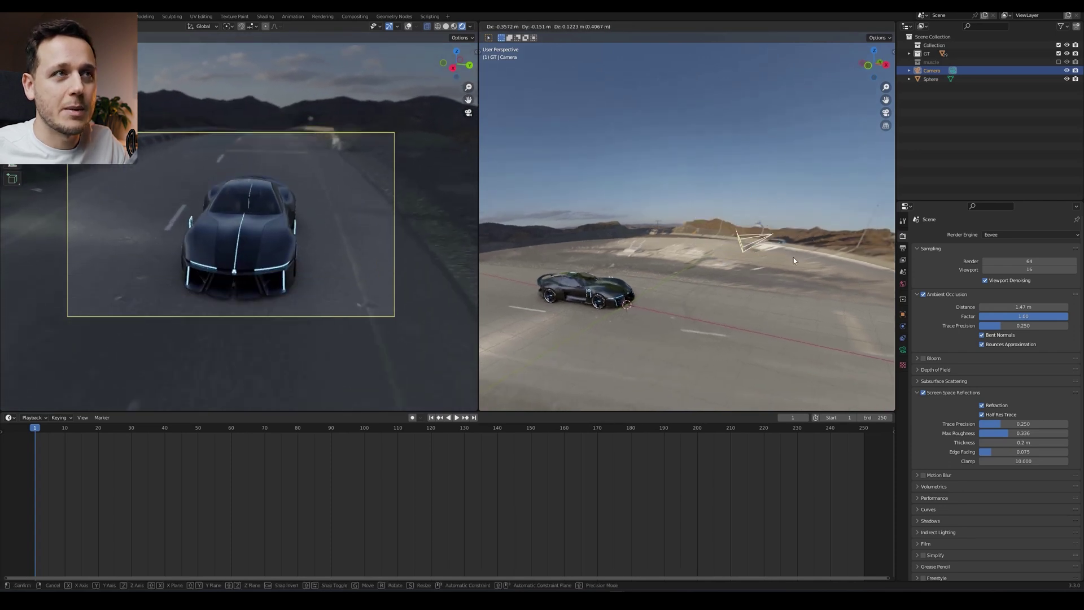
{"action": "left_click", "coordinate": [792, 274]}
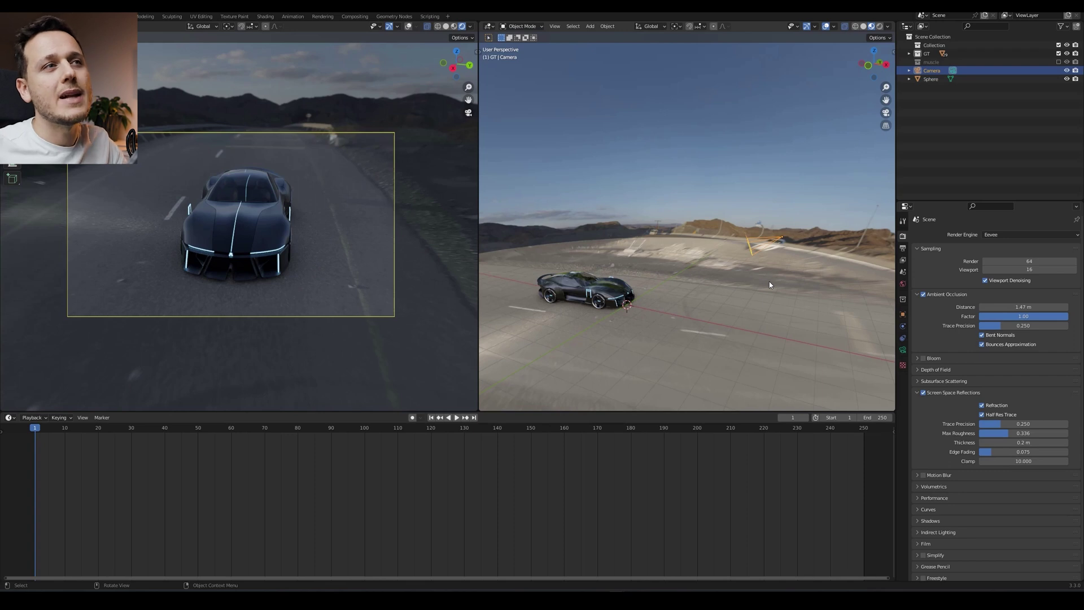
Step: Add a Plain Axes empty at the 3D cursor in front of the car
{"action": "middle_click_drag", "start_coordinate": [769, 284], "coordinate": [621, 250]}
{"action": "key", "text": "shift+a"}
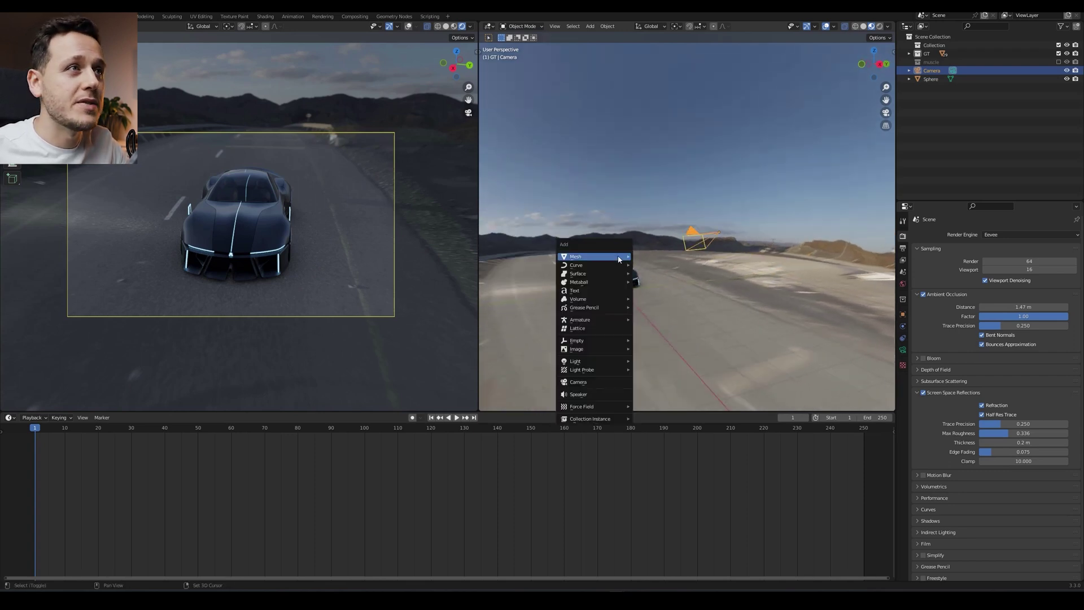
{"action": "mouse_move", "coordinate": [616, 341]}
{"action": "left_click", "coordinate": [658, 341]}
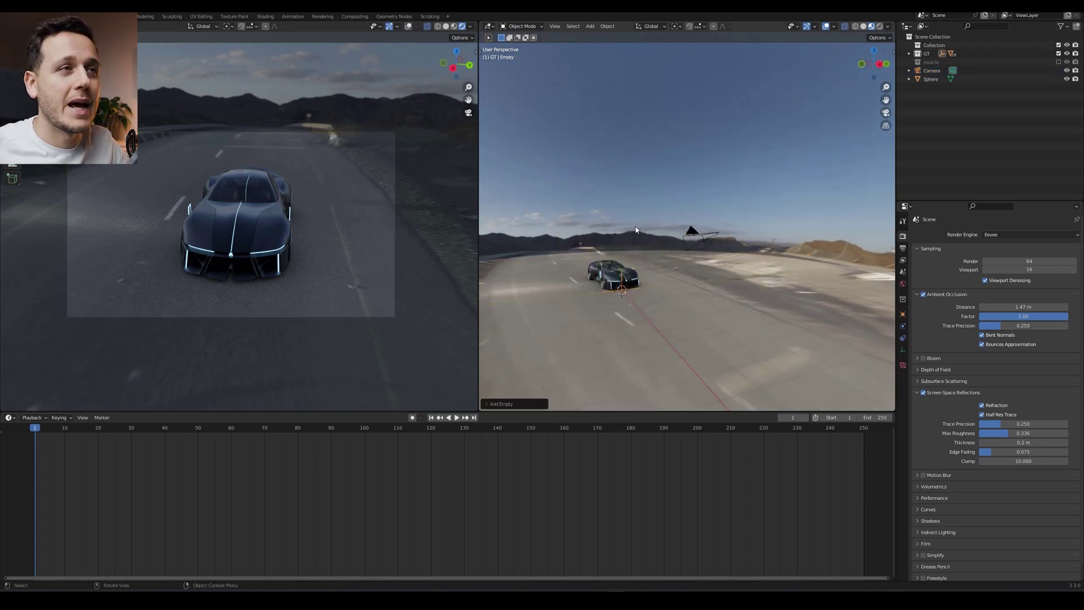
Step: Move the empty up and back from the car's nose to the middle of the car body
{"action": "middle_click_drag", "start_coordinate": [635, 230], "coordinate": [744, 269]}
{"action": "scroll", "coordinate": [662, 305], "scroll_direction": "up", "scroll_amount": 4}
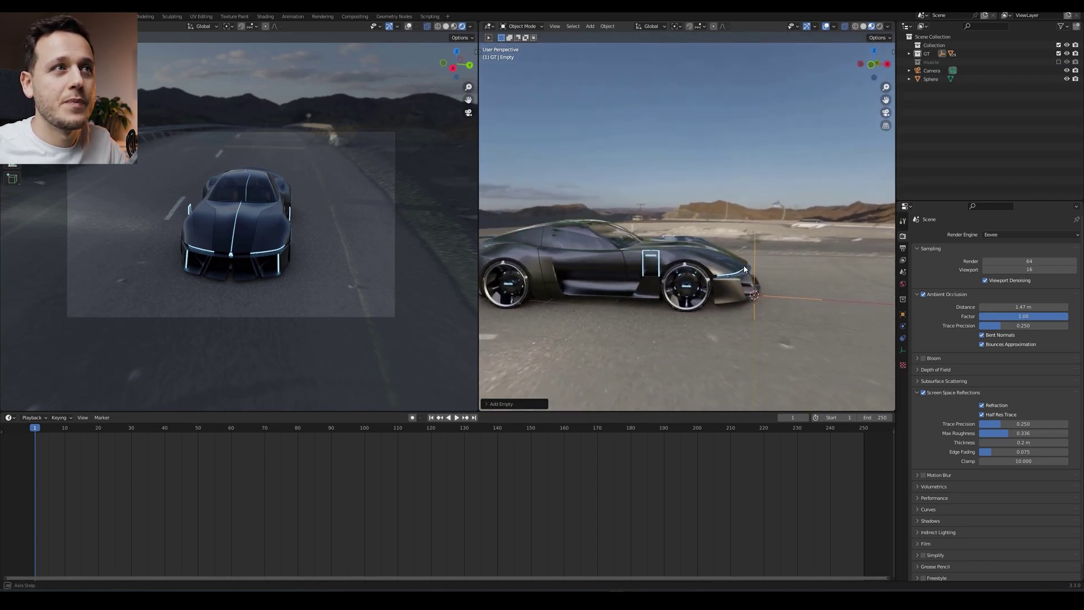
{"action": "key", "text": "g"}
{"action": "left_click", "coordinate": [735, 231]}
{"action": "middle_click_drag", "start_coordinate": [736, 231], "coordinate": [734, 257]}
{"action": "key", "text": "g"}
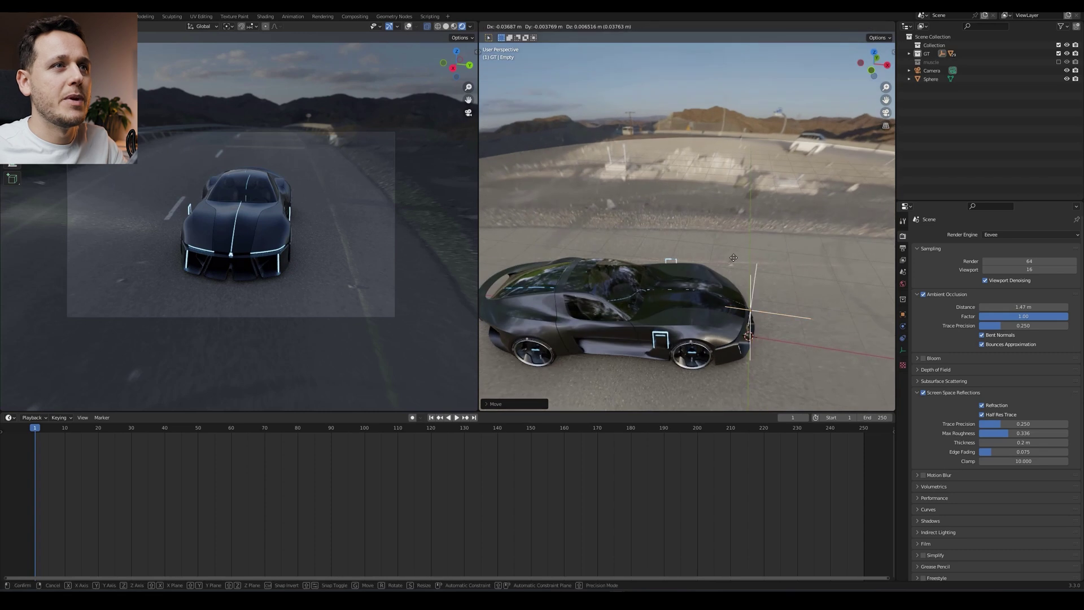
{"action": "left_click", "coordinate": [678, 279]}
Step: Move the empty from the GT collection to the Scene Collection
{"action": "middle_click_drag", "start_coordinate": [679, 279], "coordinate": [862, 112]}
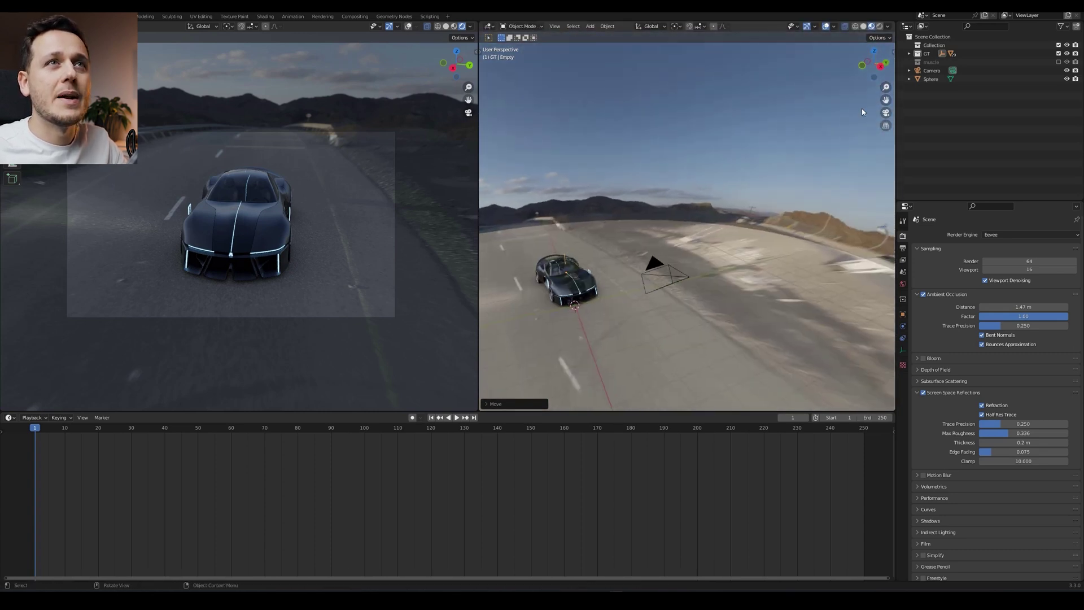
{"action": "key", "text": "m"}
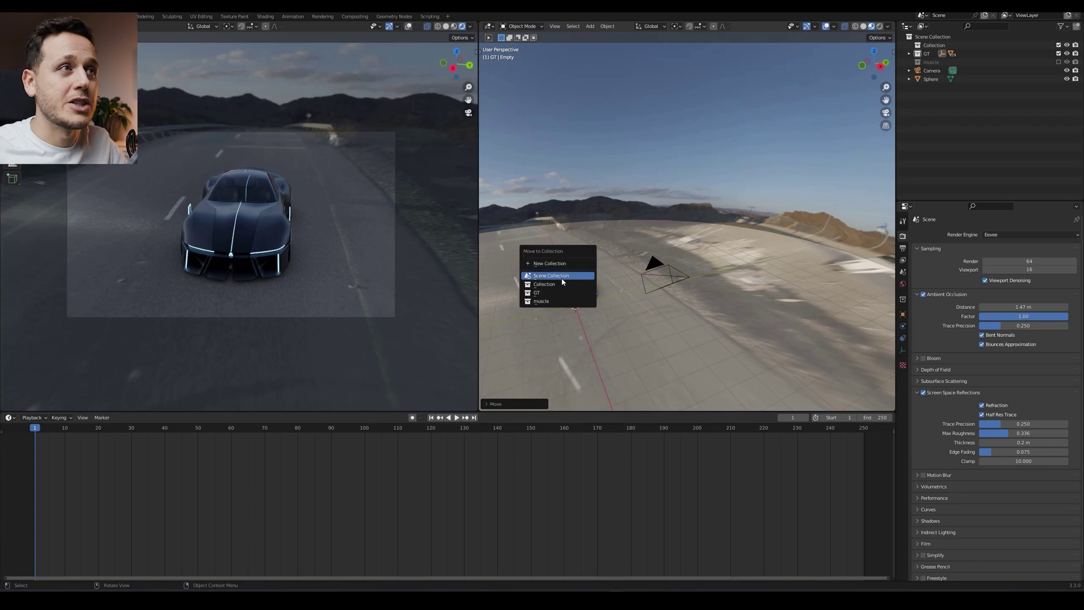
{"action": "left_click", "coordinate": [561, 277]}
Step: Parent the camera to the empty with Object (Keep Transform)
{"action": "left_click", "coordinate": [933, 72]}
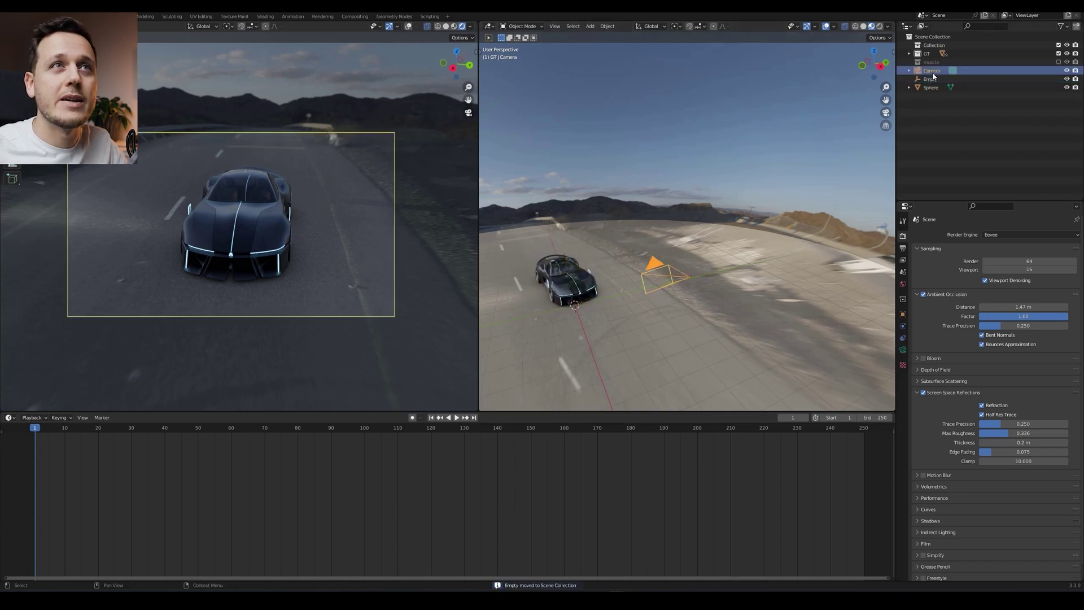
{"action": "left_click", "coordinate": [975, 81]}
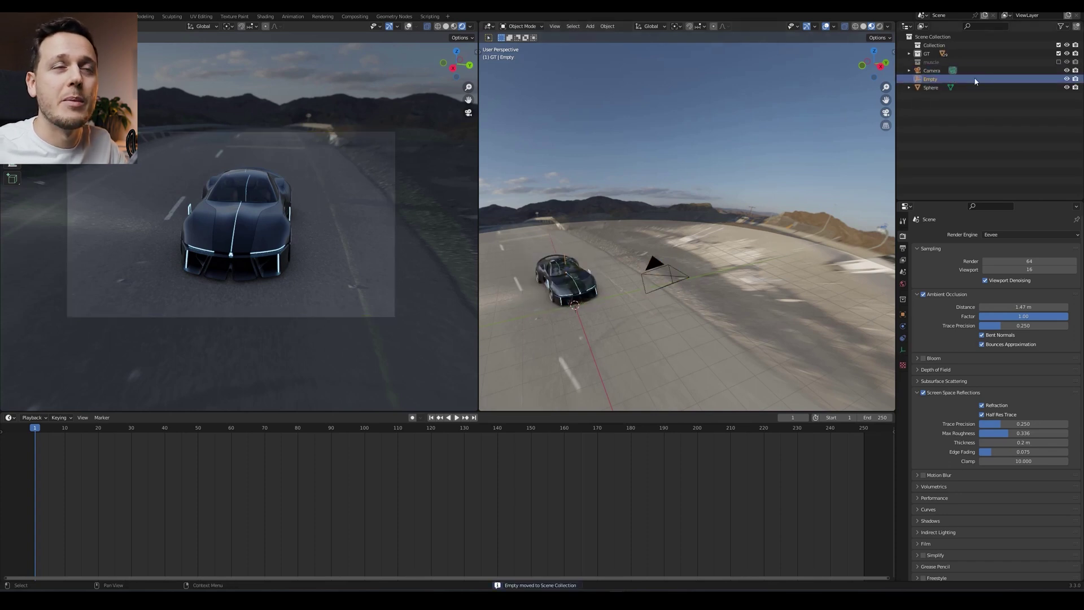
{"action": "left_click", "coordinate": [937, 72]}
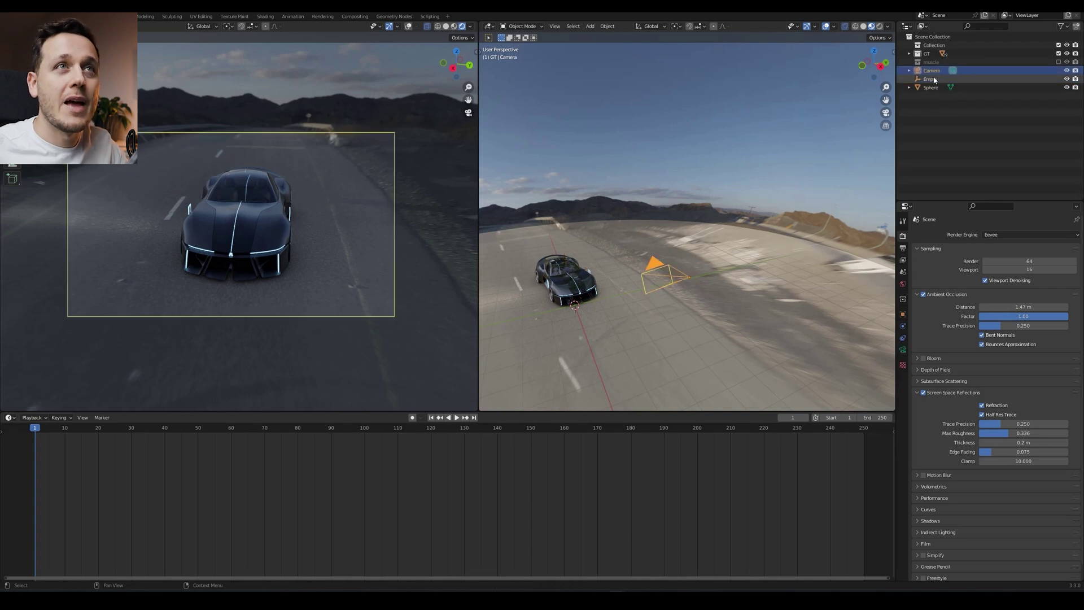
{"action": "left_click", "coordinate": [932, 80], "text": "ctrl"}
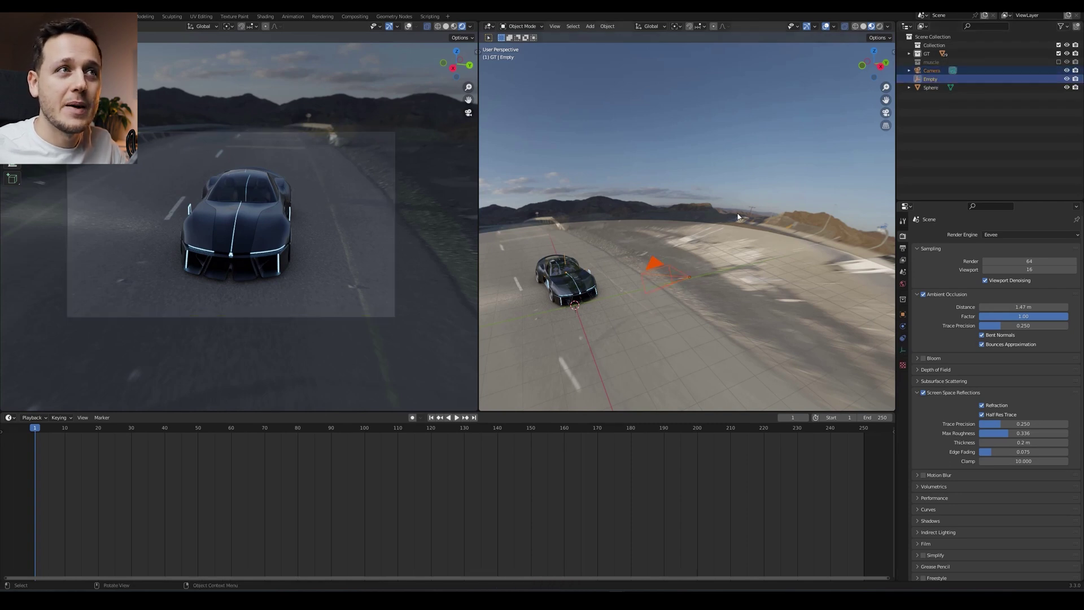
{"action": "key", "text": "ctrl+p"}
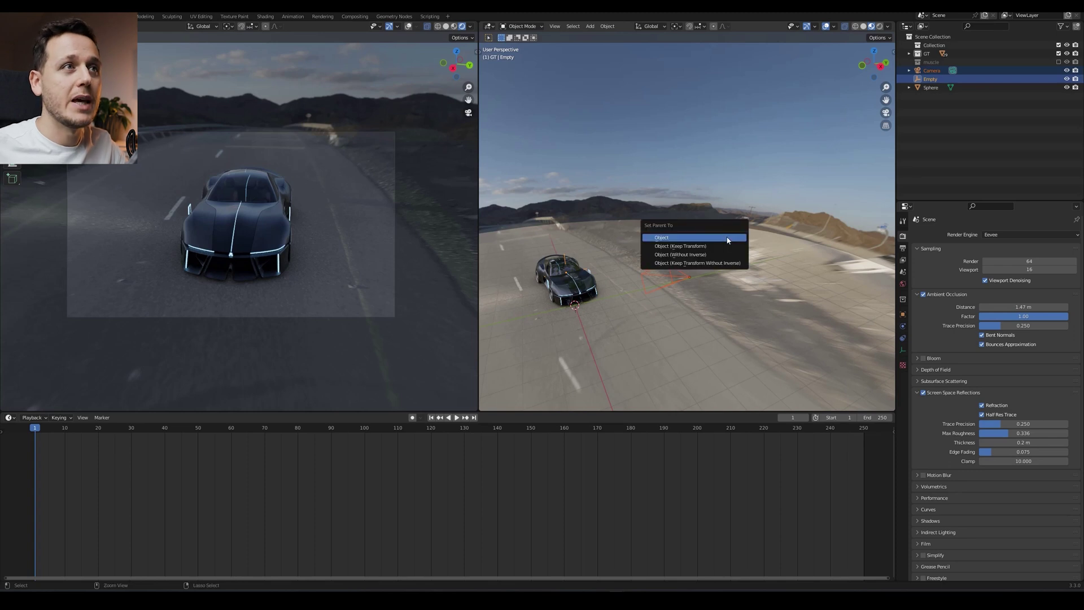
{"action": "left_click", "coordinate": [697, 246]}
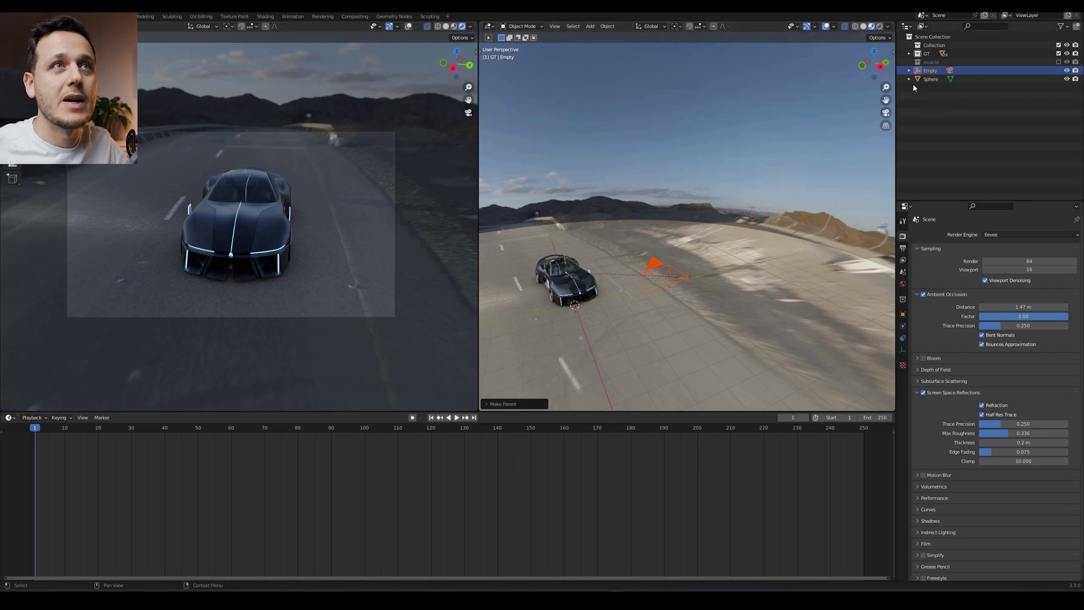
Step: Select only the empty and try to move it together with its parented camera
{"action": "left_click", "coordinate": [930, 70]}
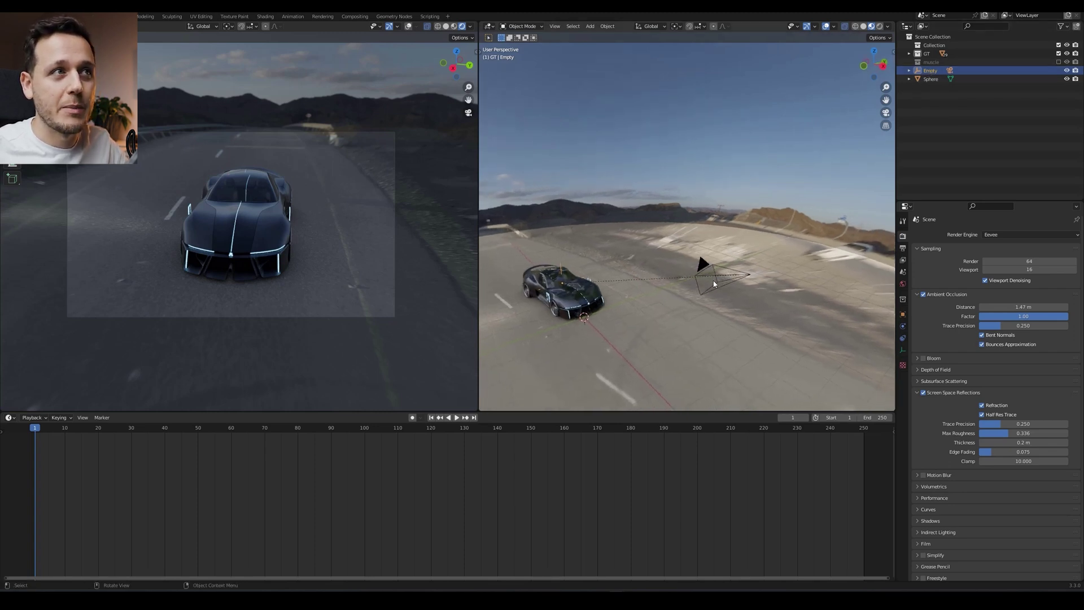
{"action": "key", "text": "g"}
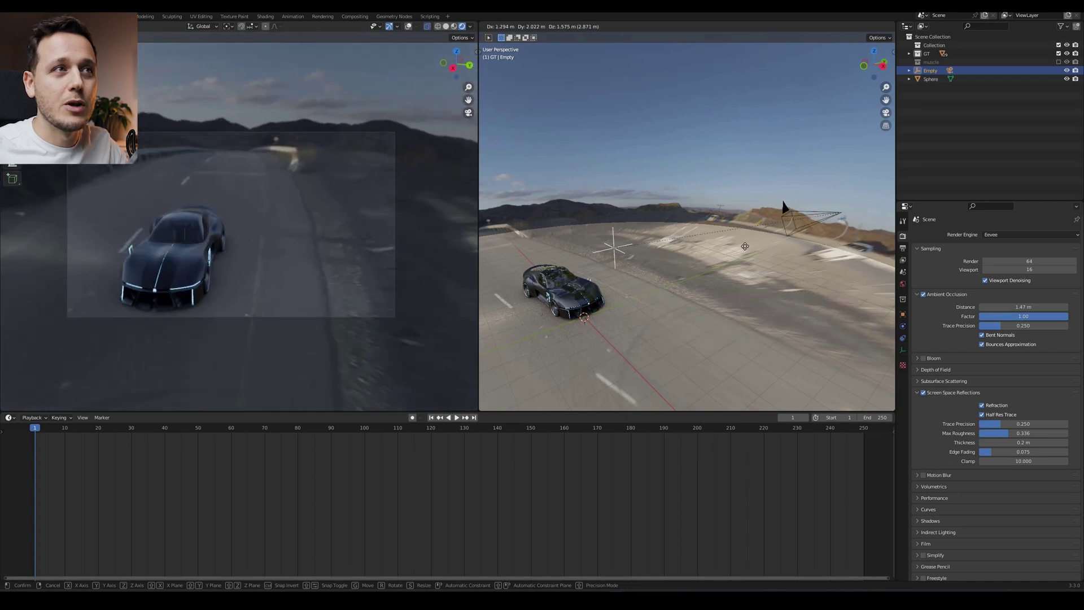
{"action": "left_click", "coordinate": [696, 288]}
Step: Try rotating the empty around the global Z axis to swing the parented camera around the car
{"action": "middle_click_drag", "start_coordinate": [627, 307], "coordinate": [761, 264]}
{"action": "key", "text": "r"}
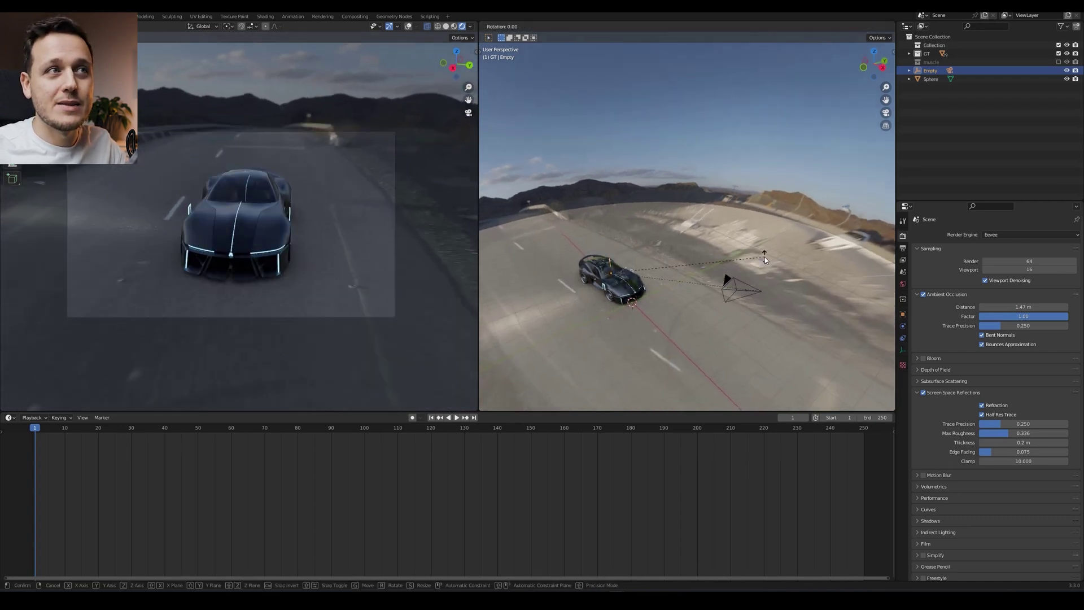
{"action": "key", "text": "z"}
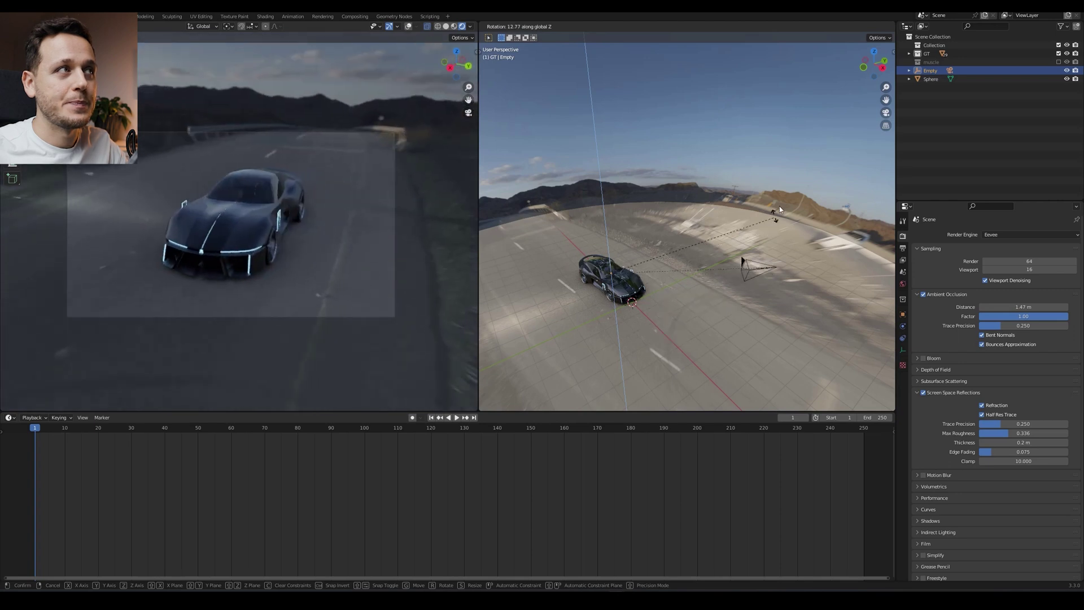
{"action": "left_click", "coordinate": [740, 280]}
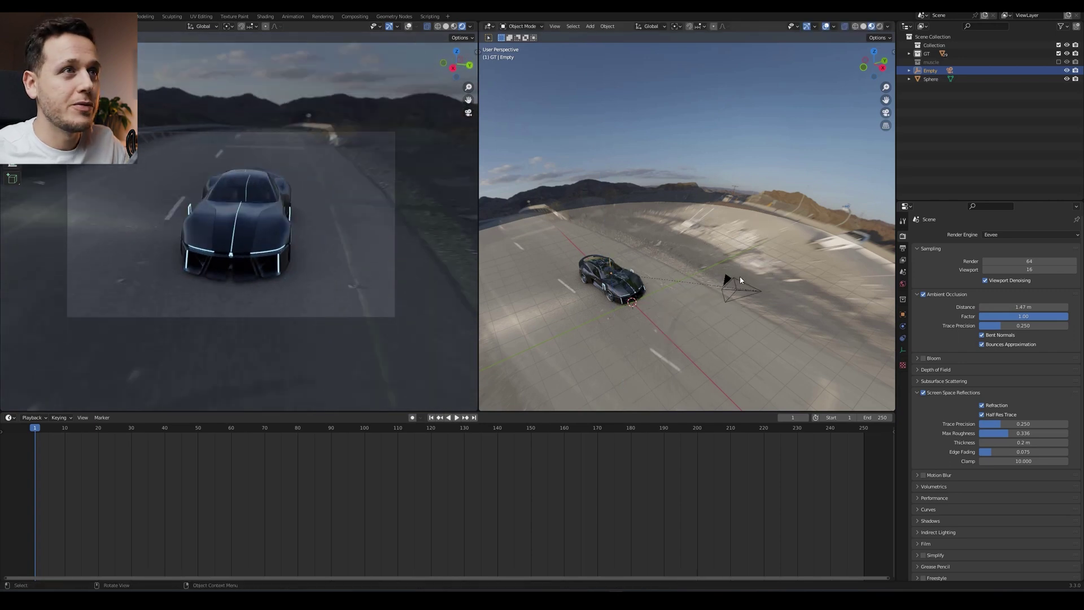
Step: Select the camera, lock it to the view, and reframe it as a low, more distant shot of the car's front
{"action": "left_click", "coordinate": [745, 293]}
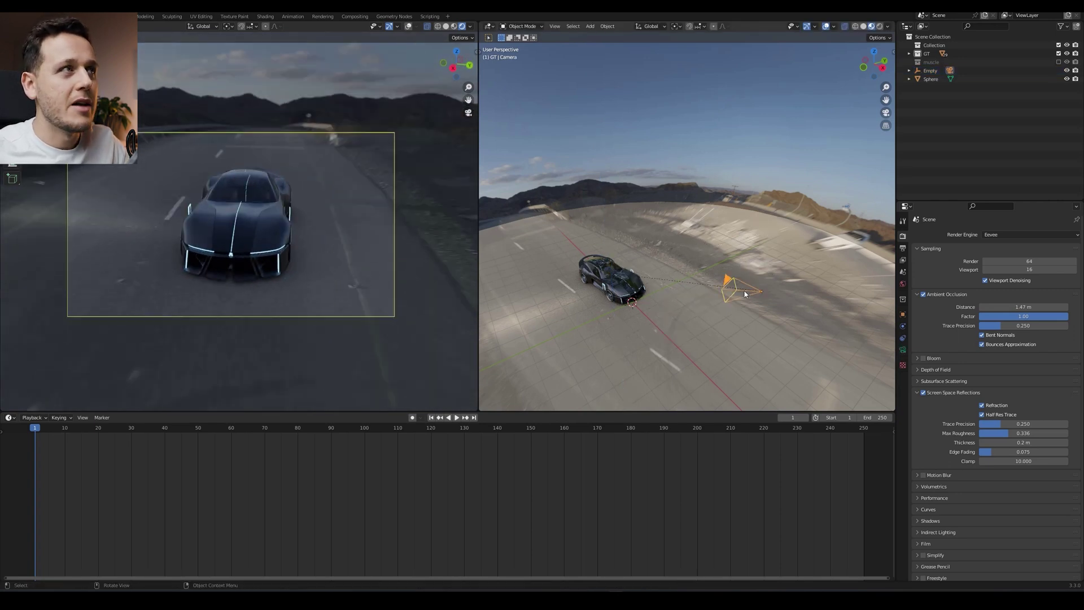
{"action": "key", "text": "n"}
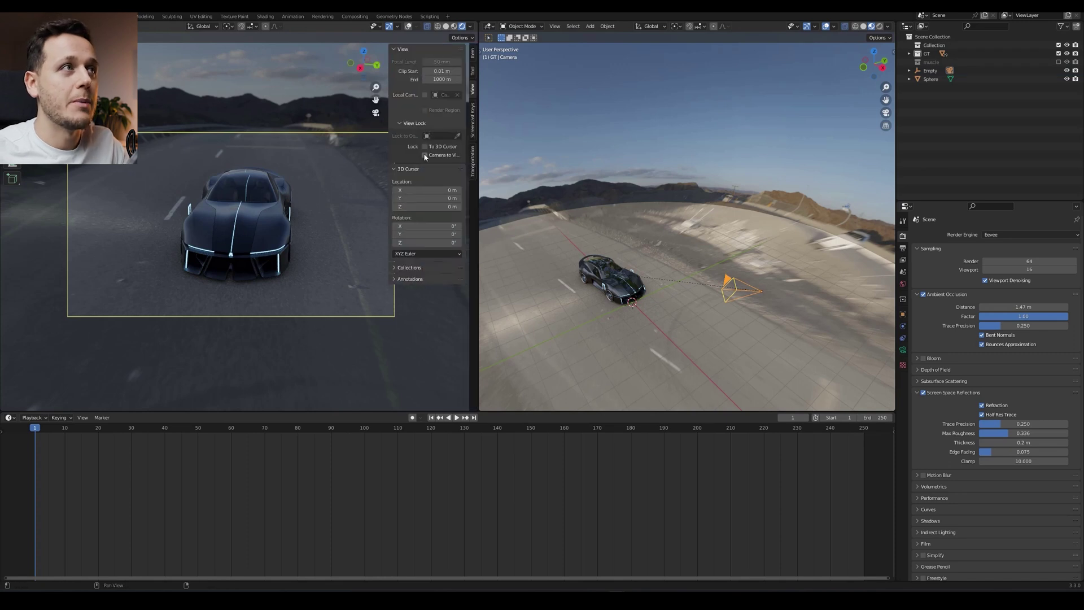
{"action": "middle_click_drag", "start_coordinate": [286, 249], "coordinate": [373, 224]}
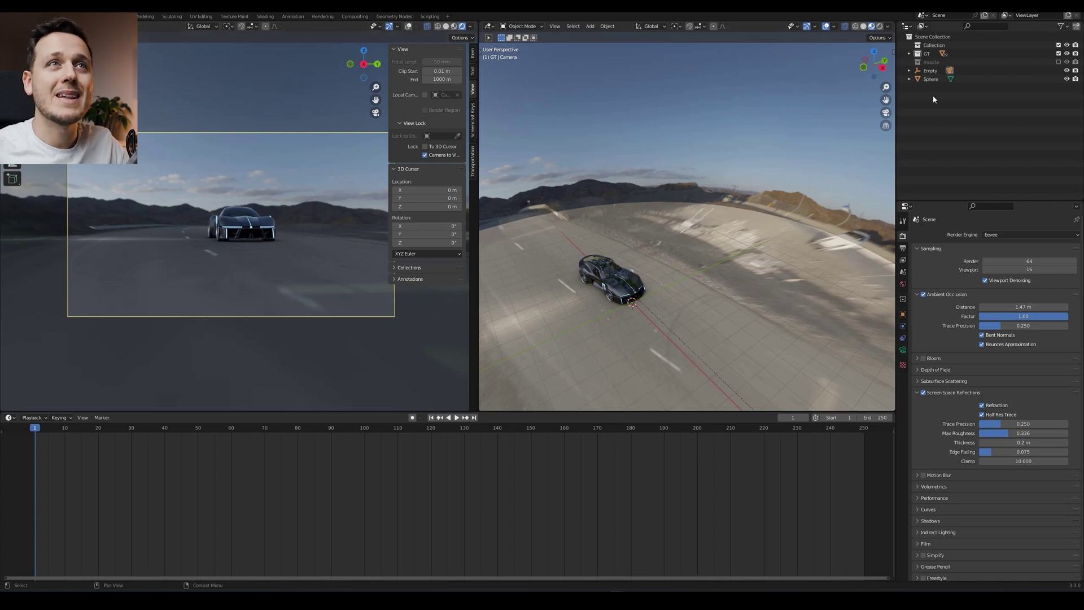
Step: Select the empty and insert a Location & Rotation keyframe for it at frame 1
{"action": "left_click", "coordinate": [930, 71]}
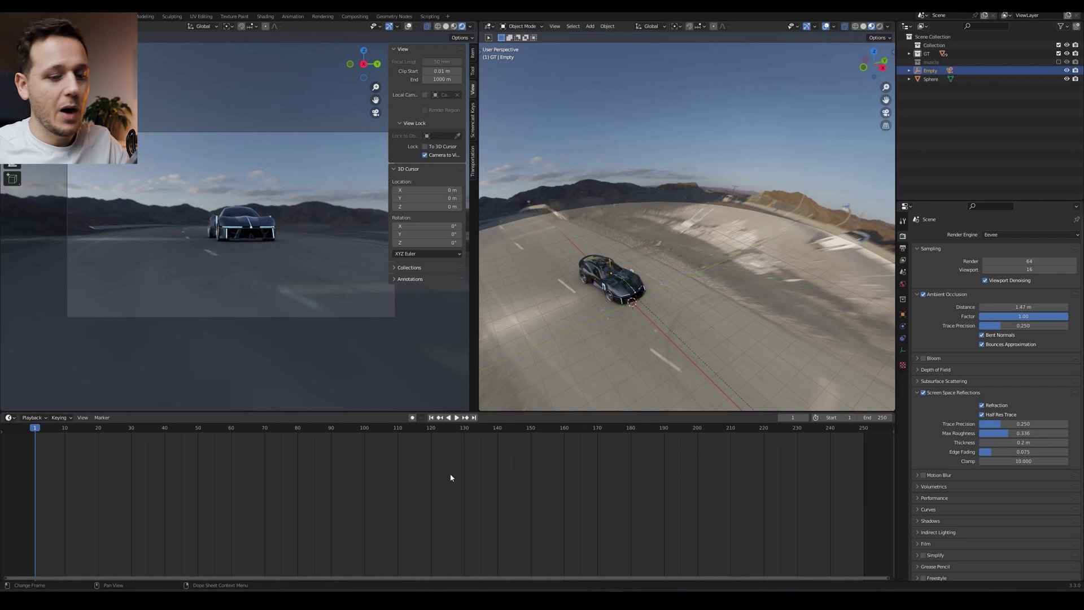
{"action": "key", "text": "i"}
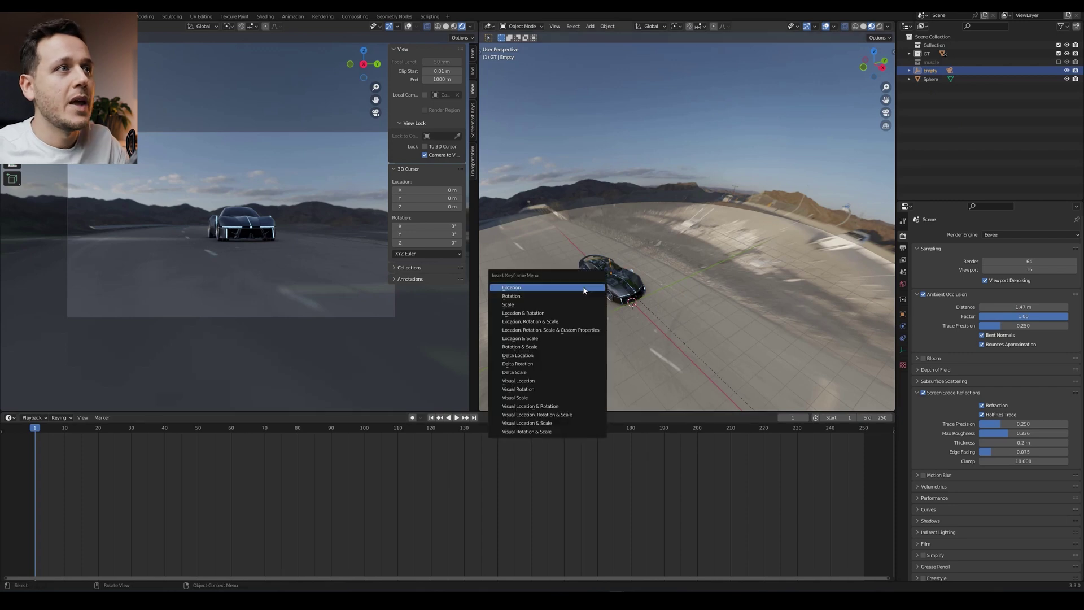
{"action": "left_click", "coordinate": [566, 312]}
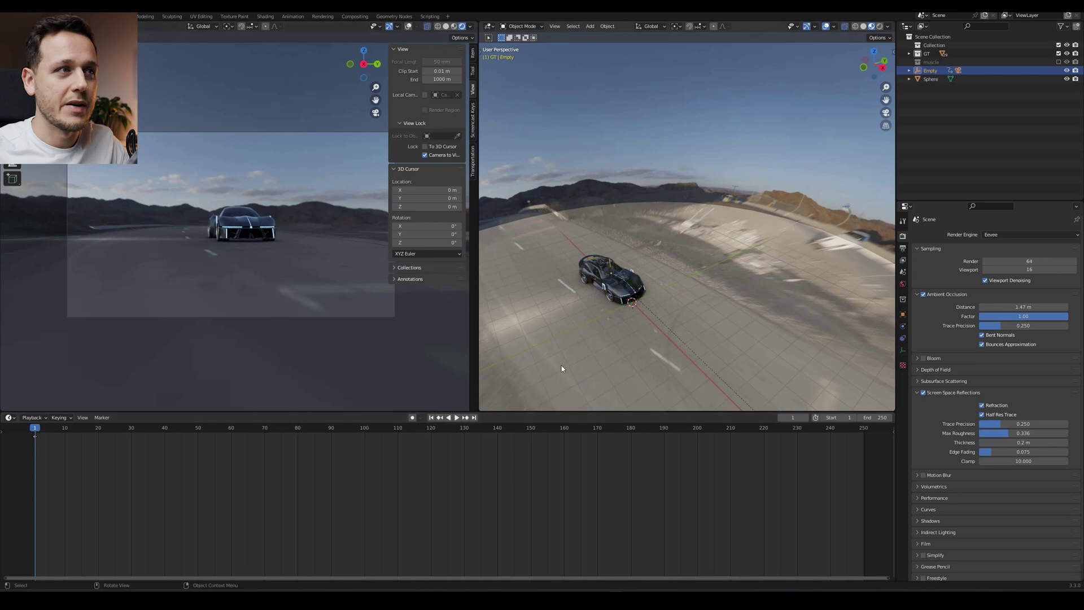
Step: Play and scrub the timeline briefly, then set the animation's end frame to 125
{"action": "key", "text": "space"}
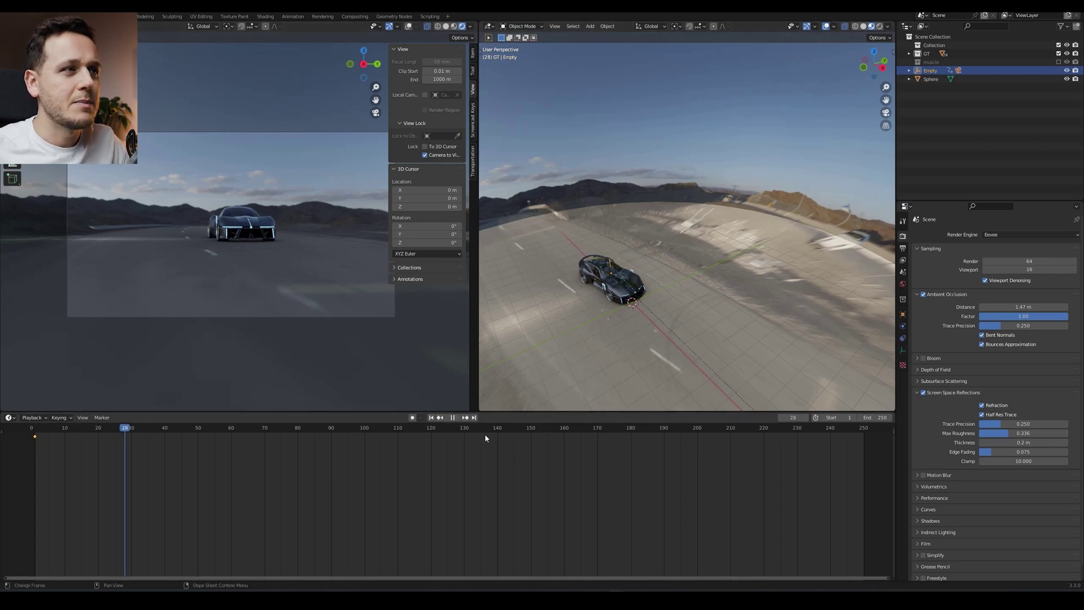
{"action": "left_click_drag", "start_coordinate": [488, 434], "coordinate": [594, 432]}
{"action": "left_click", "coordinate": [877, 418]}
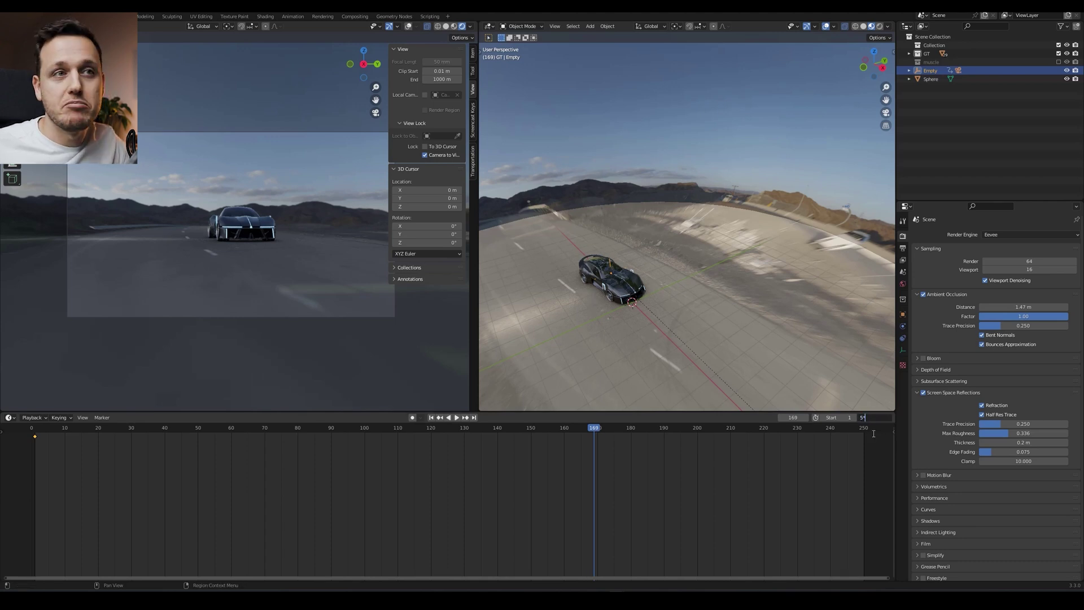
{"action": "key", "text": "Return"}
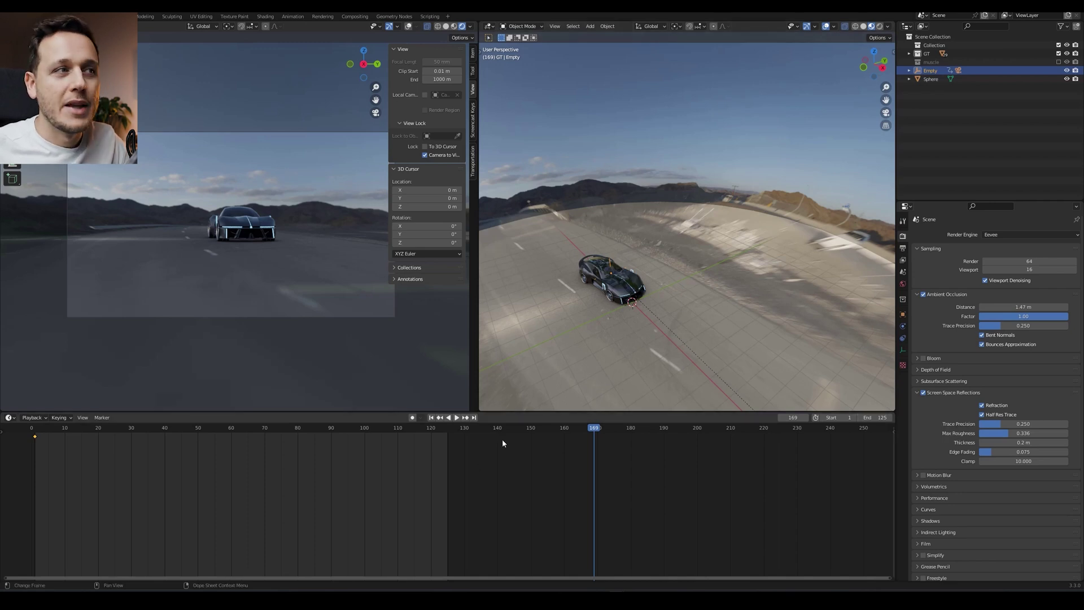
Step: At frame 125, rotate the empty about 10° around global Z and about -12.5° around global Y, and keyframe its Location & Rotation
{"action": "left_click", "coordinate": [474, 417]}
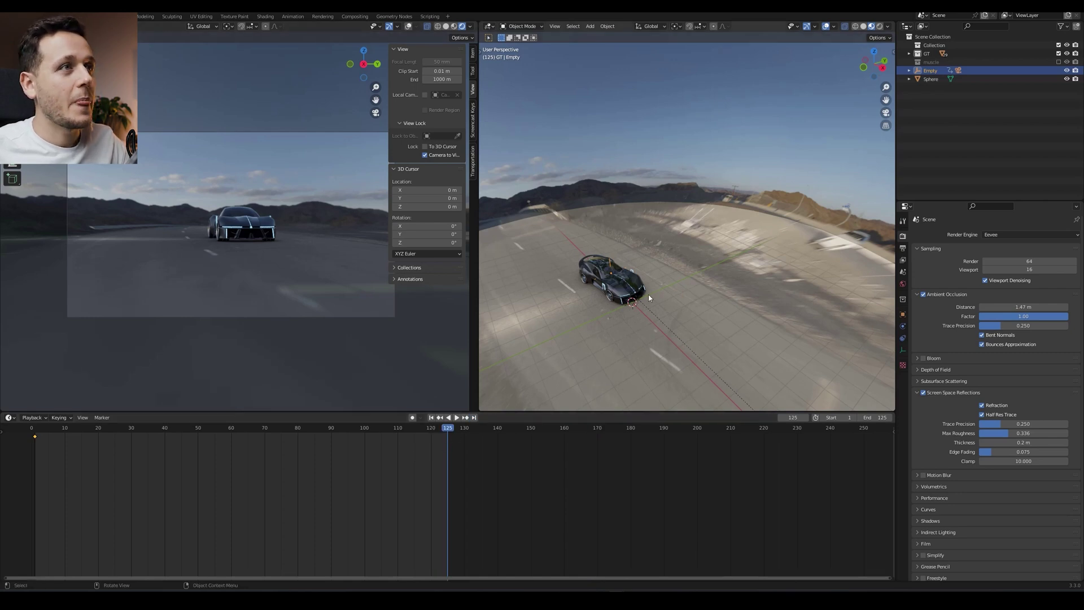
{"action": "key", "text": "r"}
{"action": "key", "text": "z"}
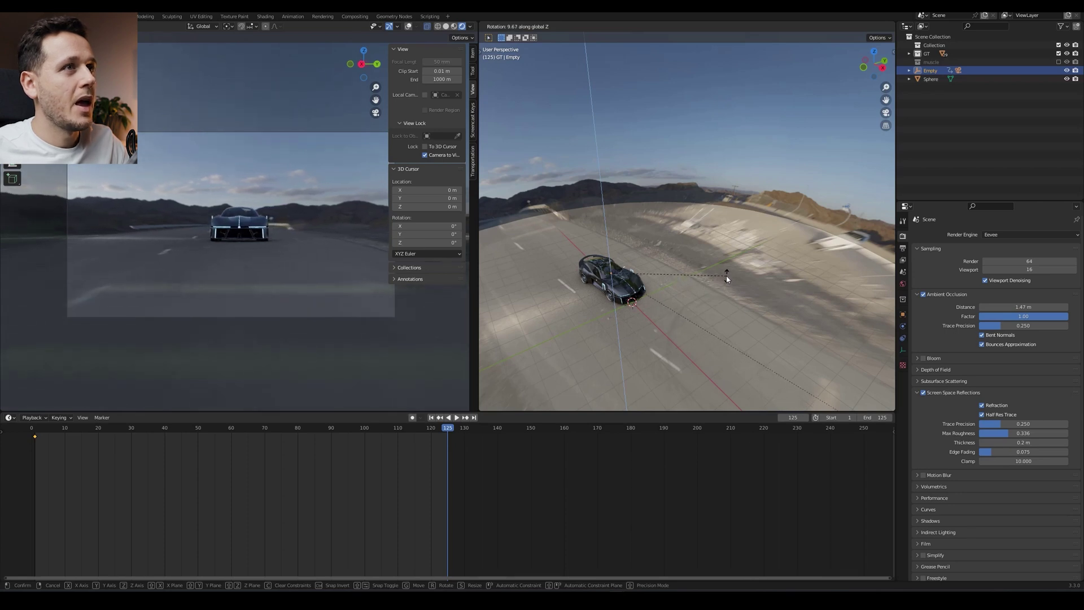
{"action": "left_click", "coordinate": [727, 279]}
{"action": "key", "text": "r"}
{"action": "key", "text": "y"}
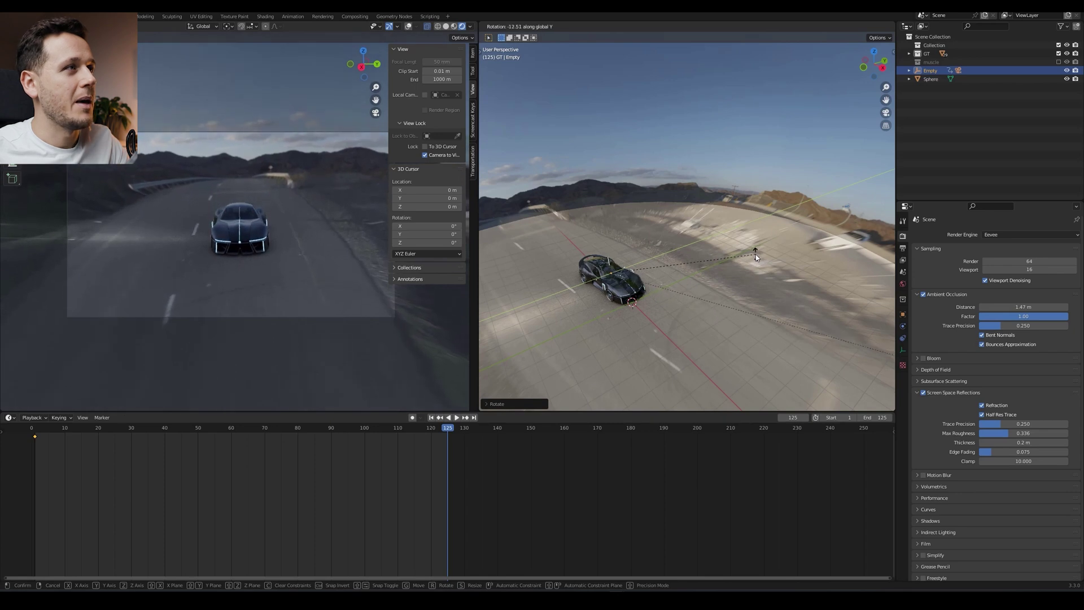
{"action": "left_click", "coordinate": [756, 256]}
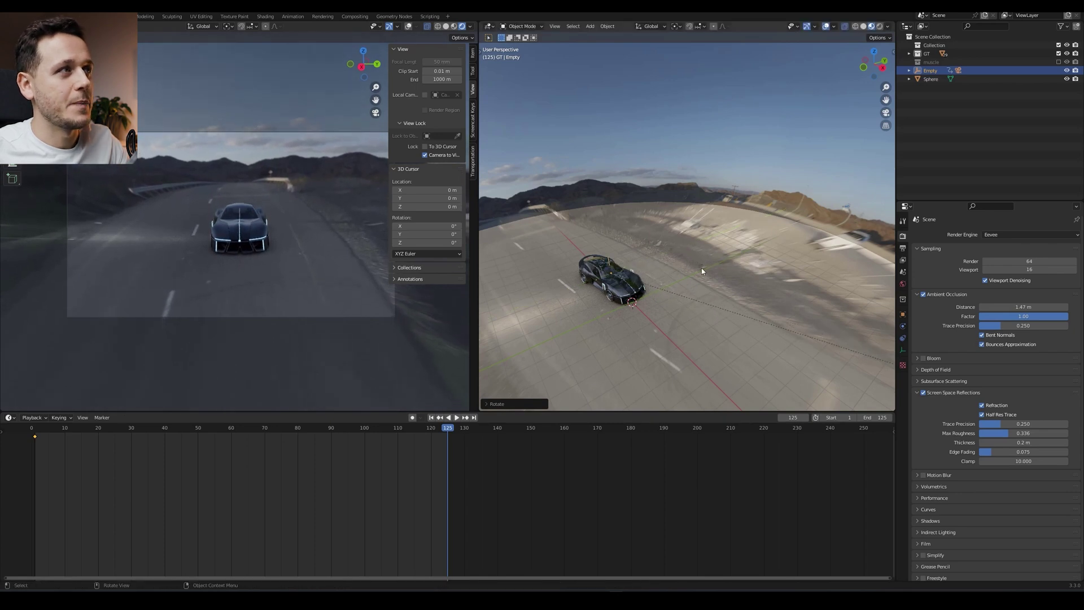
{"action": "key", "text": "i"}
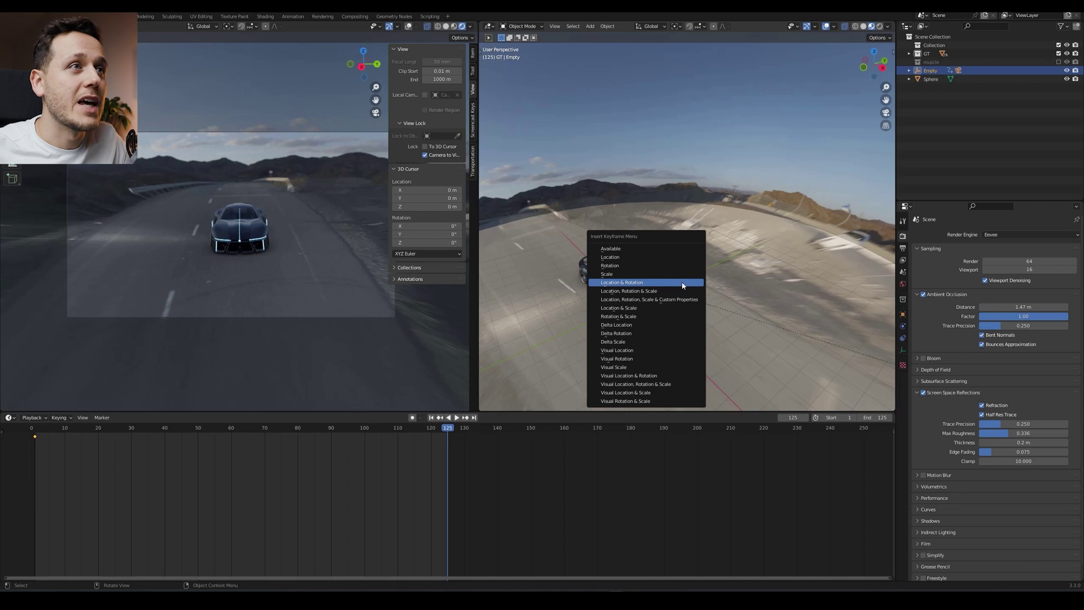
{"action": "left_click", "coordinate": [682, 283]}
Step: Return to frame 1, turn off Camera to View locking, and hide the camera view's sidebar
{"action": "key", "text": "shift+Left"}
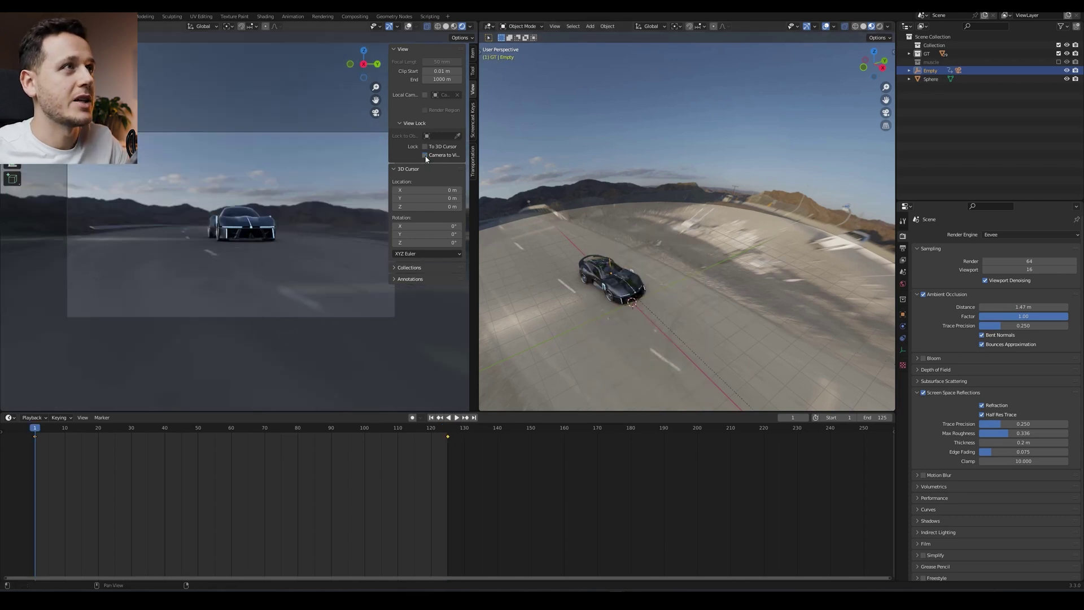
{"action": "key", "text": "n"}
{"action": "scroll", "coordinate": [228, 250], "scroll_direction": "up", "scroll_amount": 3}
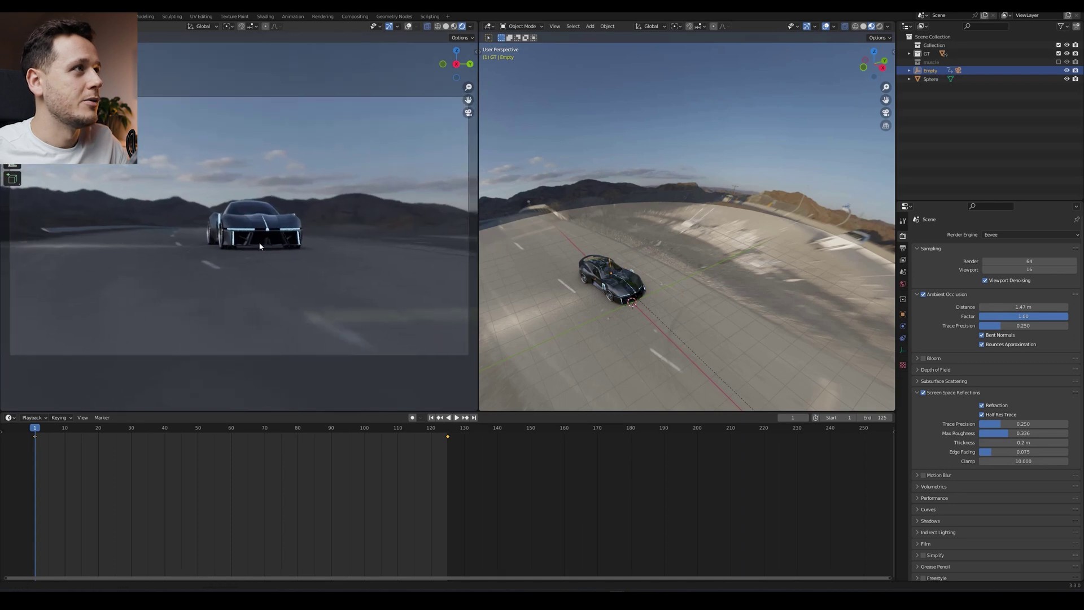
{"action": "scroll", "coordinate": [260, 247], "scroll_direction": "down", "scroll_amount": 1}
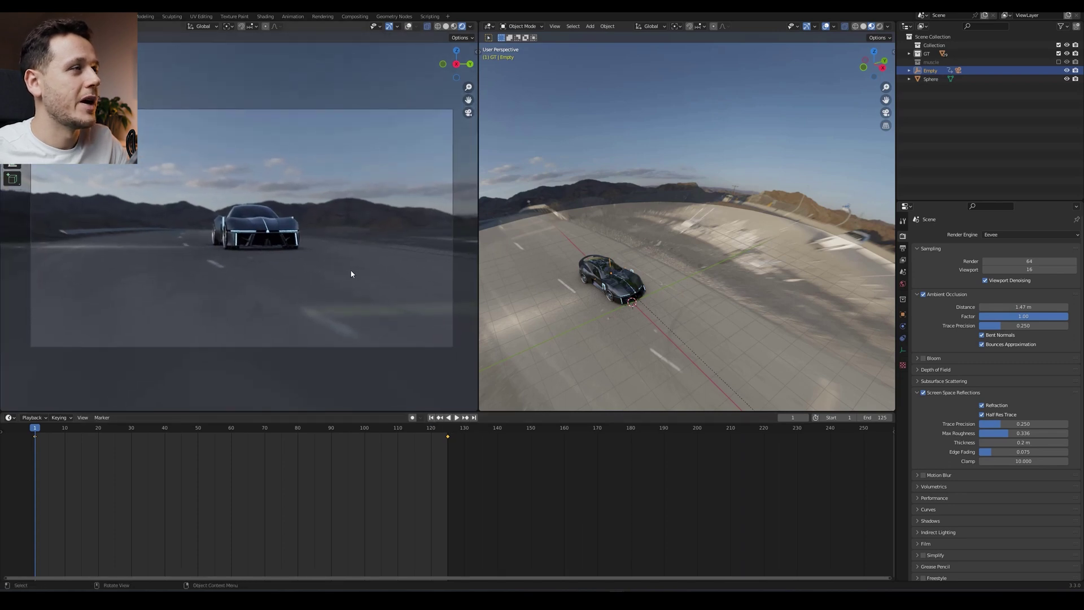
Step: Play and scrub the camera animation to examine how the motion starts and slows near the last keyframe
{"action": "key", "text": "space"}
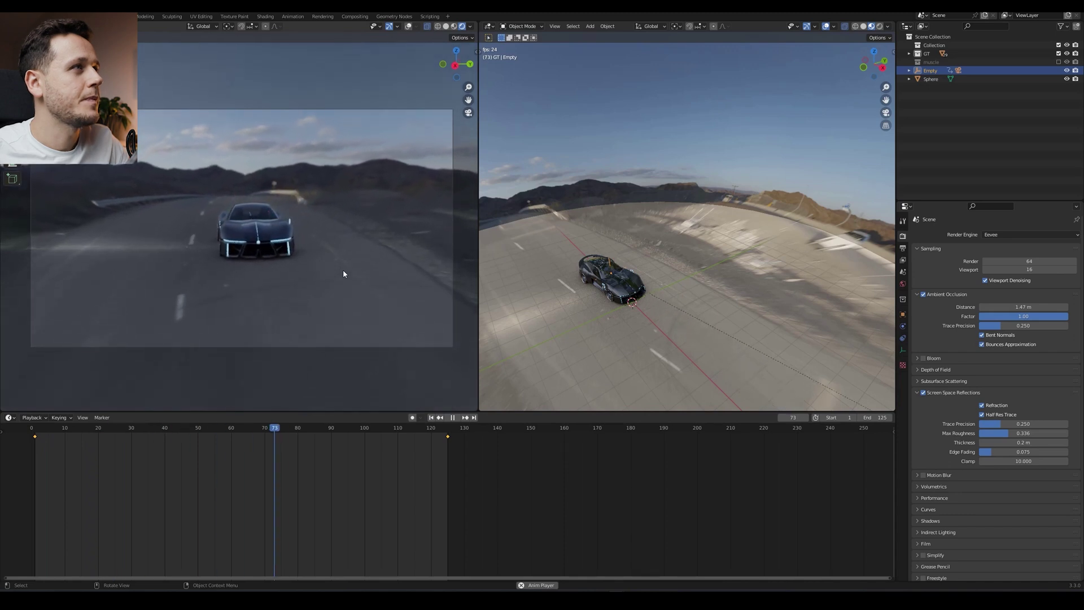
{"action": "key", "text": "space"}
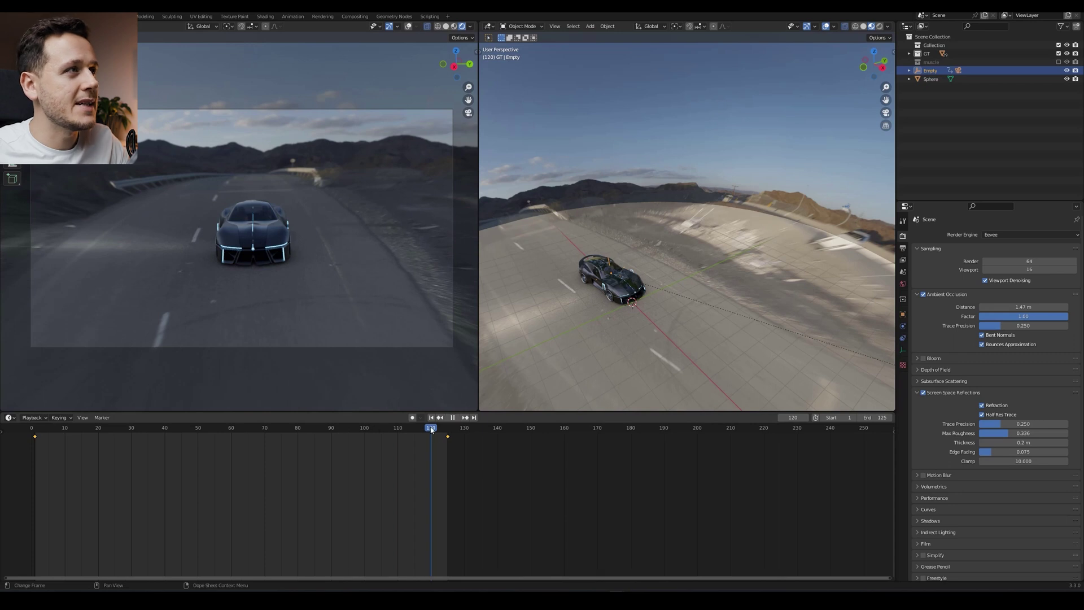
{"action": "left_click_drag", "start_coordinate": [431, 430], "coordinate": [380, 444]}
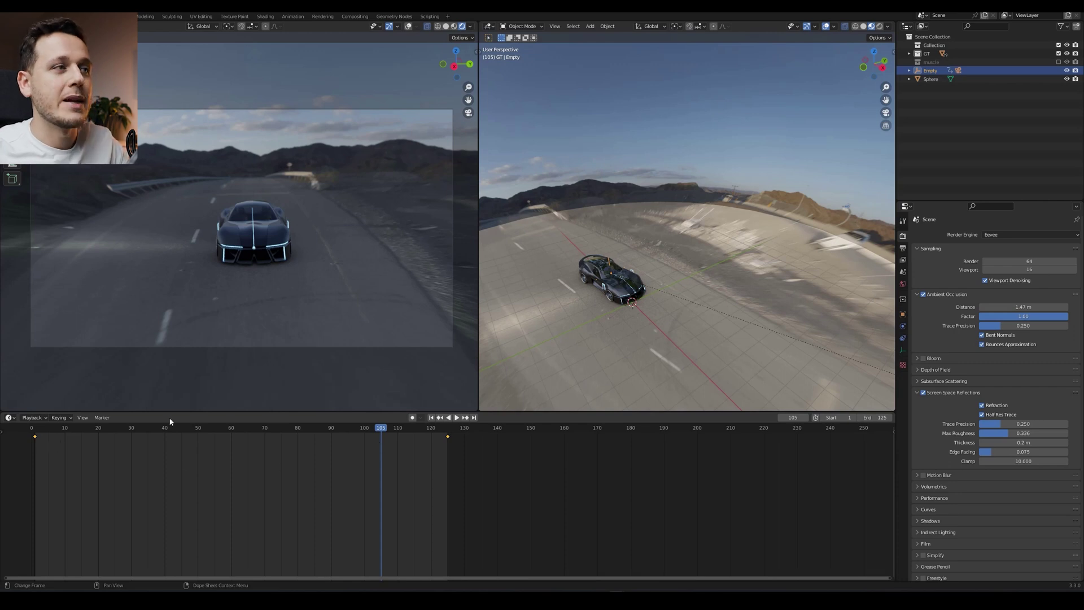
{"action": "left_click", "coordinate": [429, 418]}
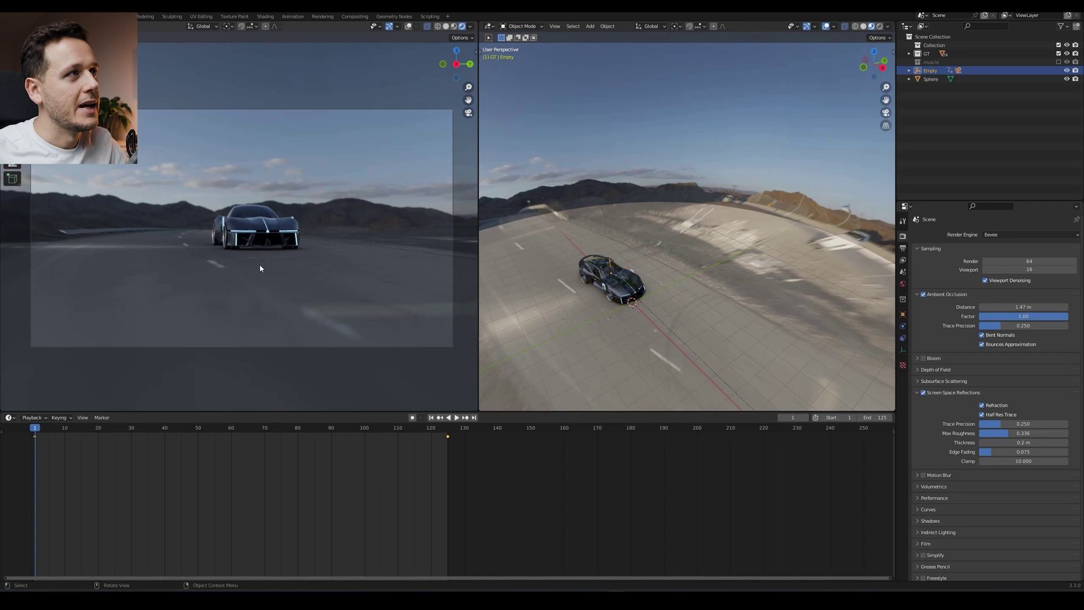
{"action": "key", "text": "space"}
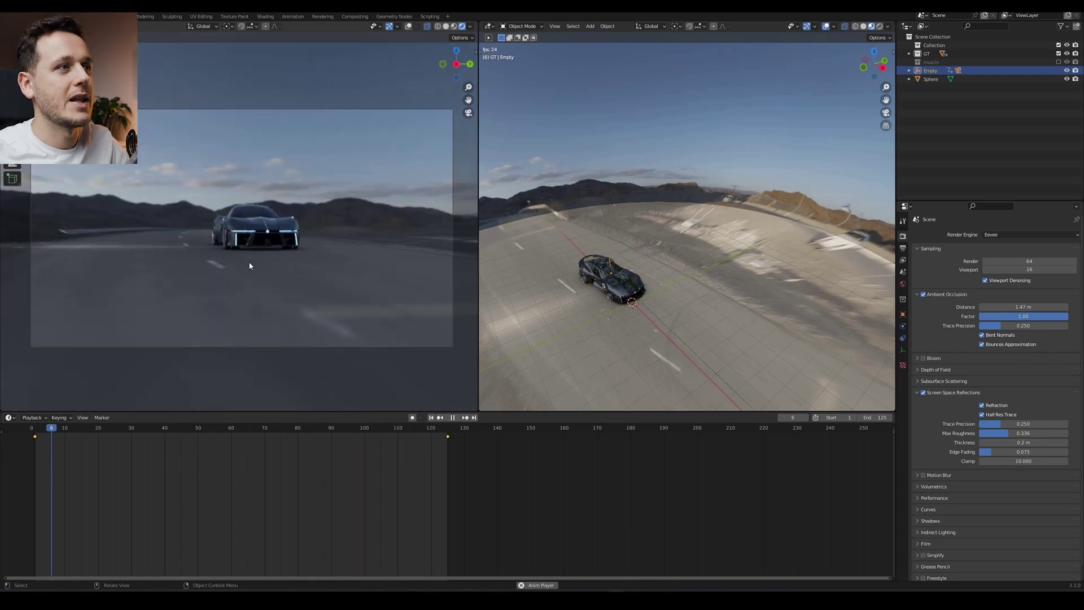
{"action": "left_click", "coordinate": [374, 429]}
{"action": "key", "text": "space"}
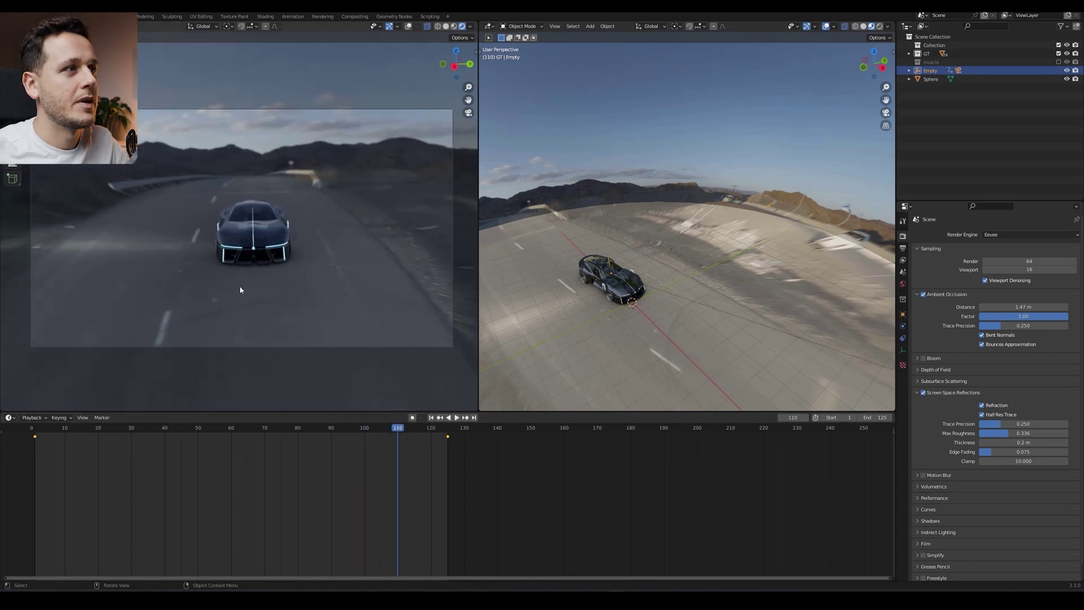
{"action": "left_click", "coordinate": [352, 429]}
{"action": "key", "text": "space"}
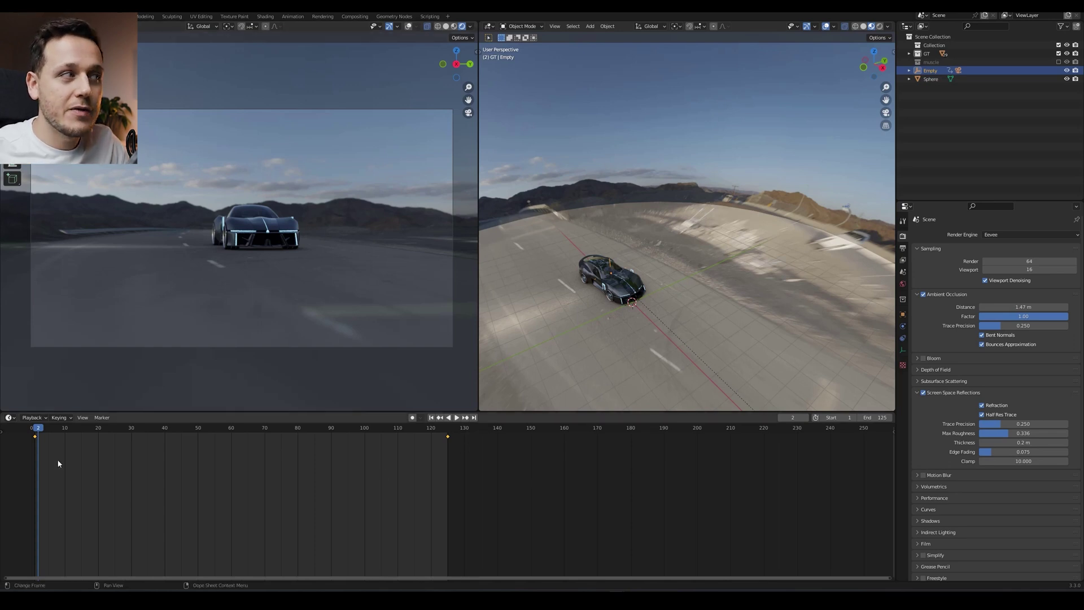
Step: Set the interpolation mode of the empty's keyframes to Linear
{"action": "right_click", "coordinate": [442, 447]}
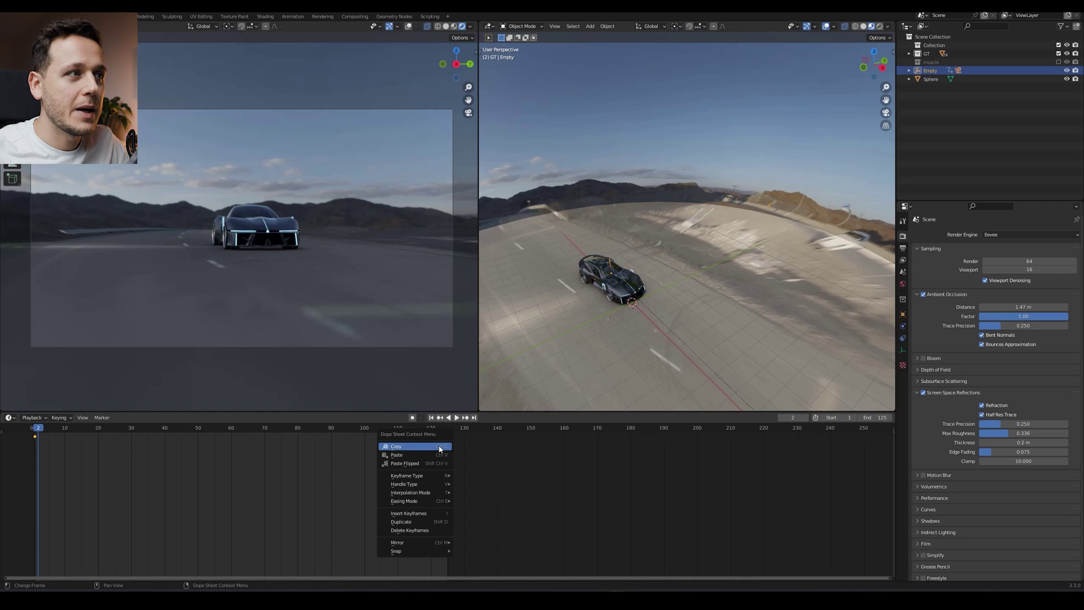
{"action": "mouse_move", "coordinate": [382, 511]}
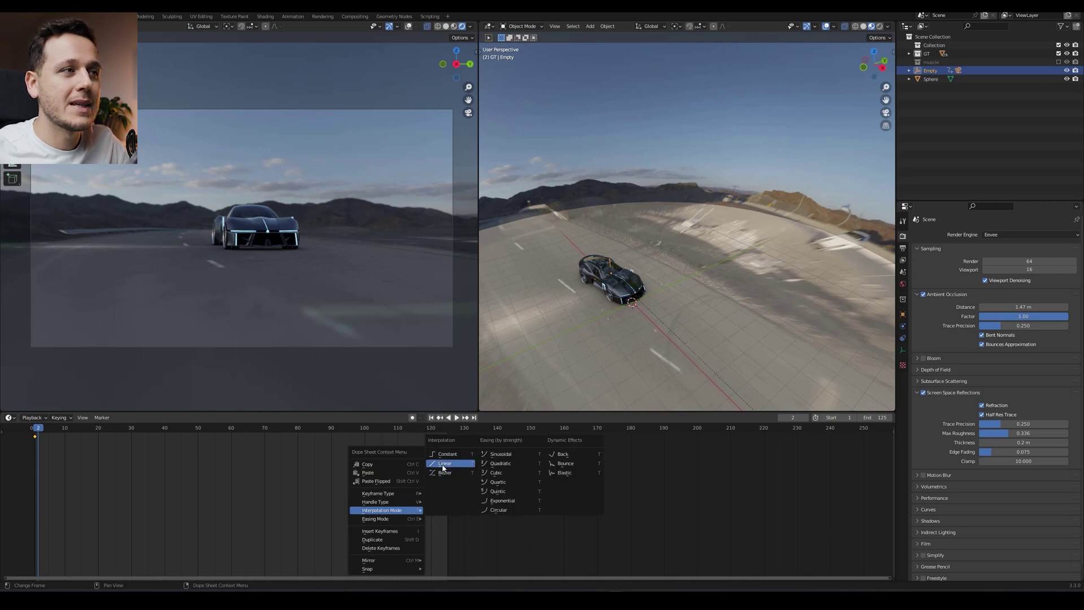
{"action": "left_click", "coordinate": [444, 463]}
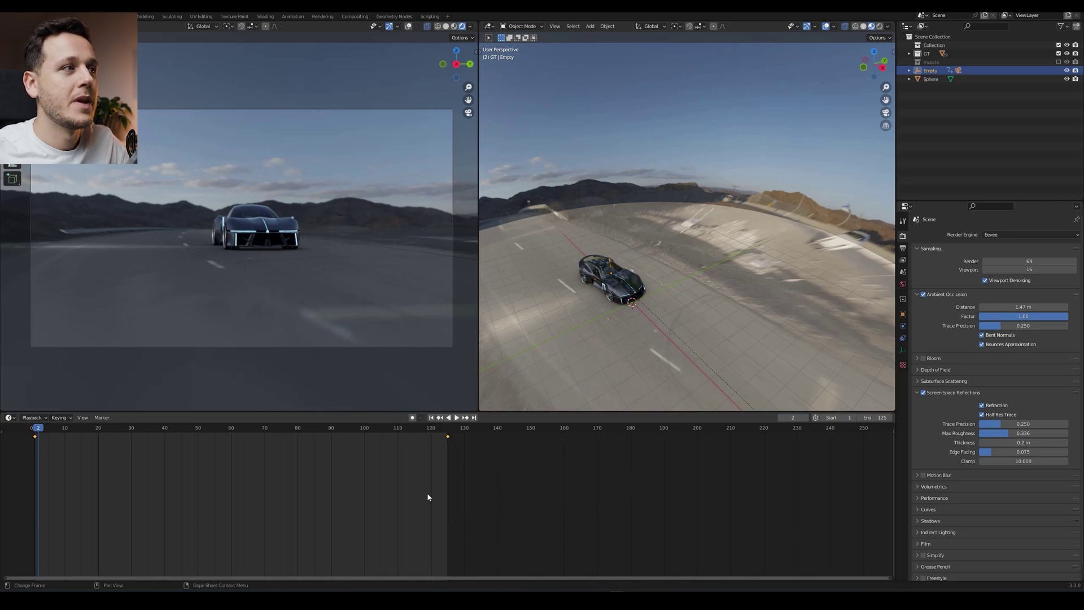
Step: Play the animation from frame 1 to check the camera motion with linear interpolation
{"action": "left_click", "coordinate": [431, 418]}
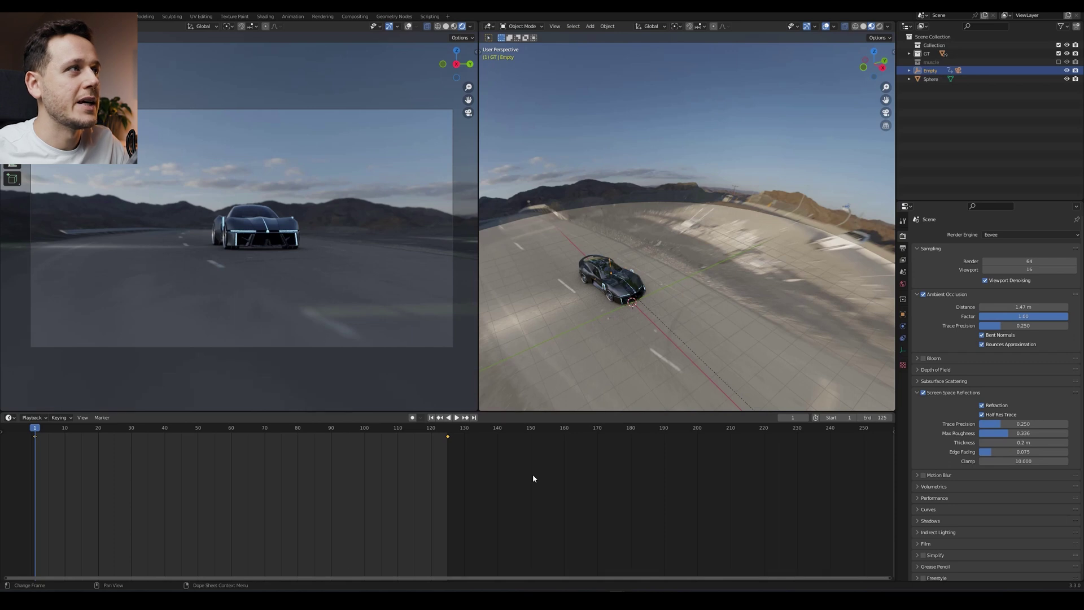
{"action": "key", "text": "space"}
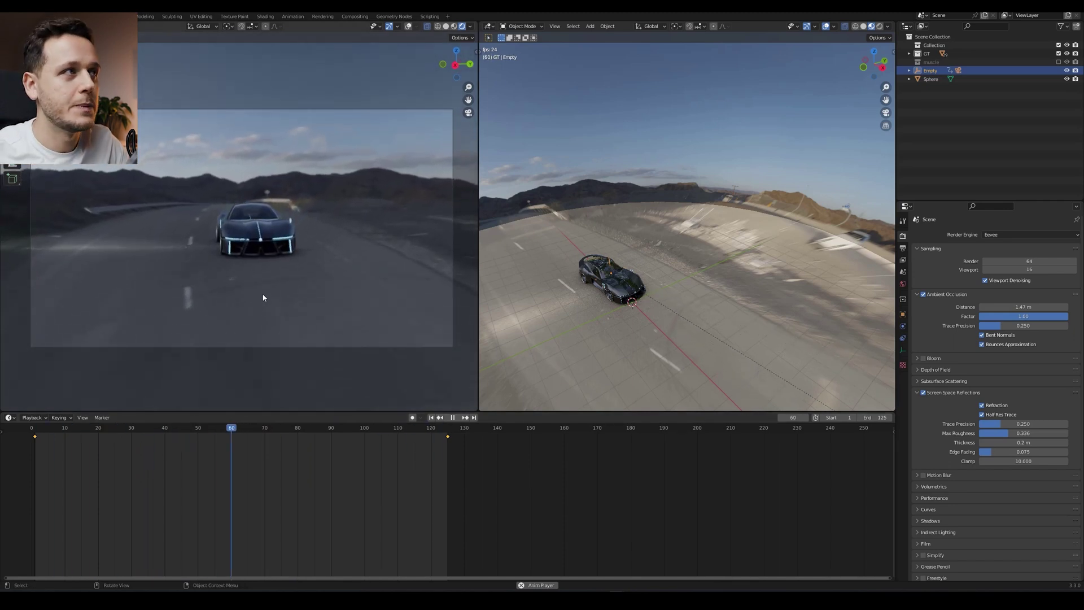
{"action": "key", "text": "Escape"}
Step: Select the camera parented under the empty and enable Depth of Field in its camera settings
{"action": "middle_click_drag", "start_coordinate": [668, 319], "coordinate": [631, 302]}
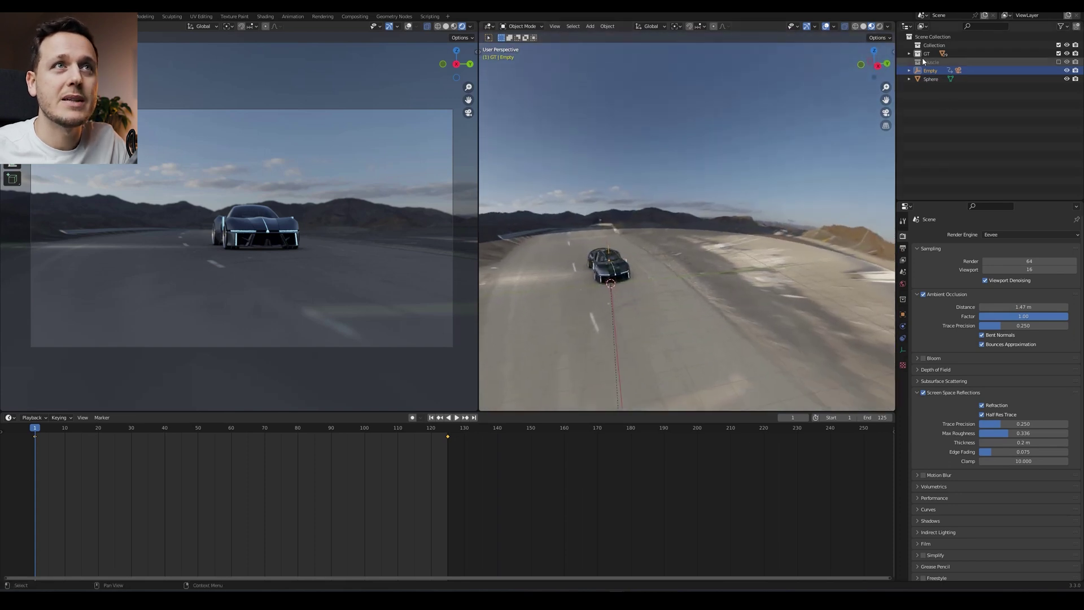
{"action": "left_click", "coordinate": [909, 70]}
{"action": "left_click", "coordinate": [940, 88]}
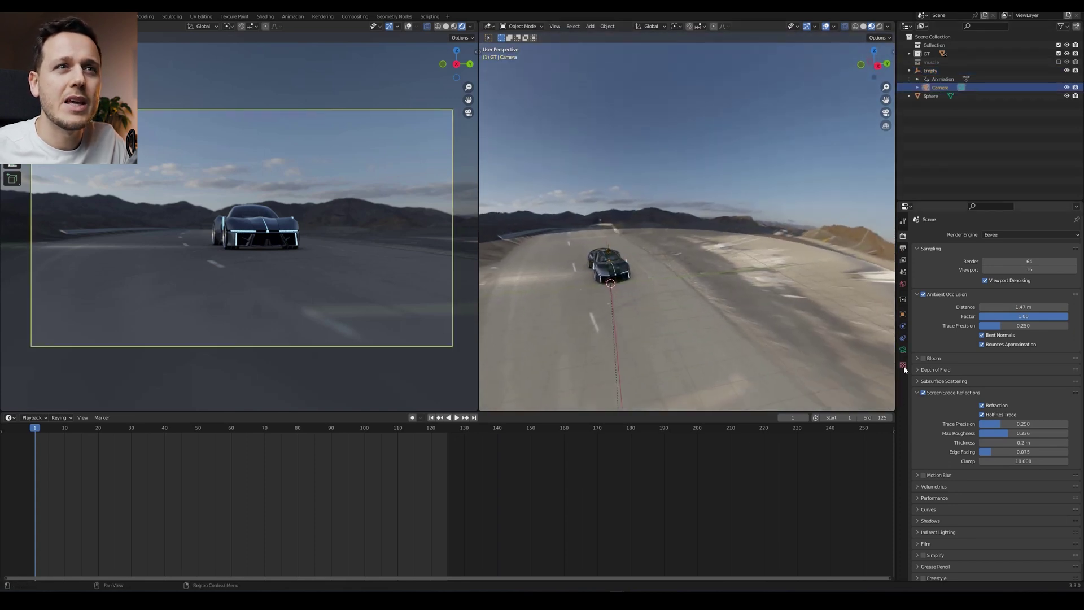
{"action": "left_click", "coordinate": [901, 350]}
{"action": "left_click", "coordinate": [923, 342]}
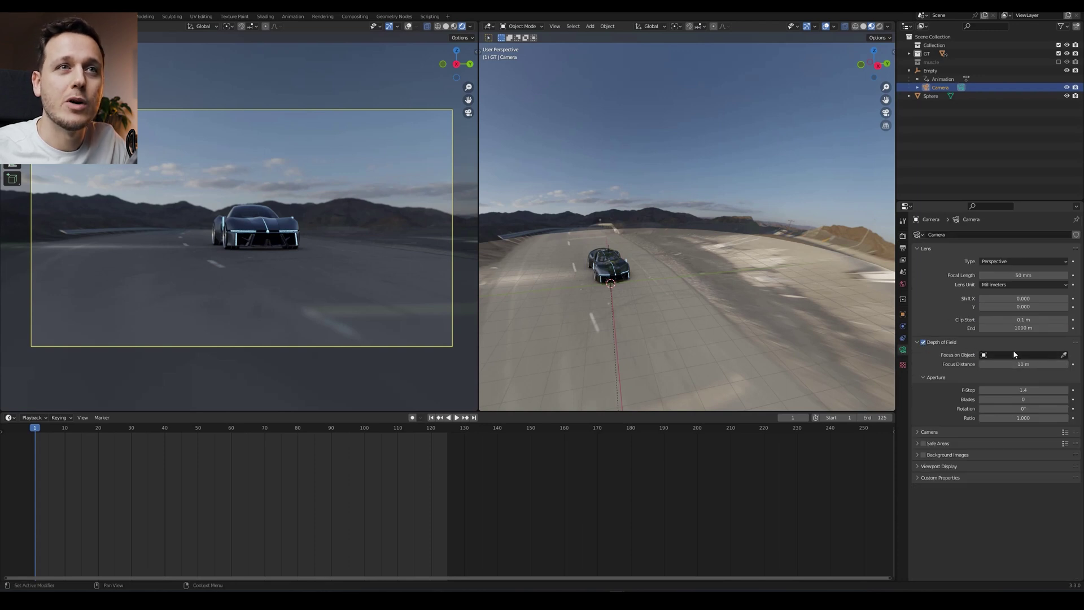
Step: Add a Plain Axes empty and move it along Z and X to the middle of the car's front end
{"action": "key", "text": "shift+a"}
{"action": "mouse_move", "coordinate": [570, 266]}
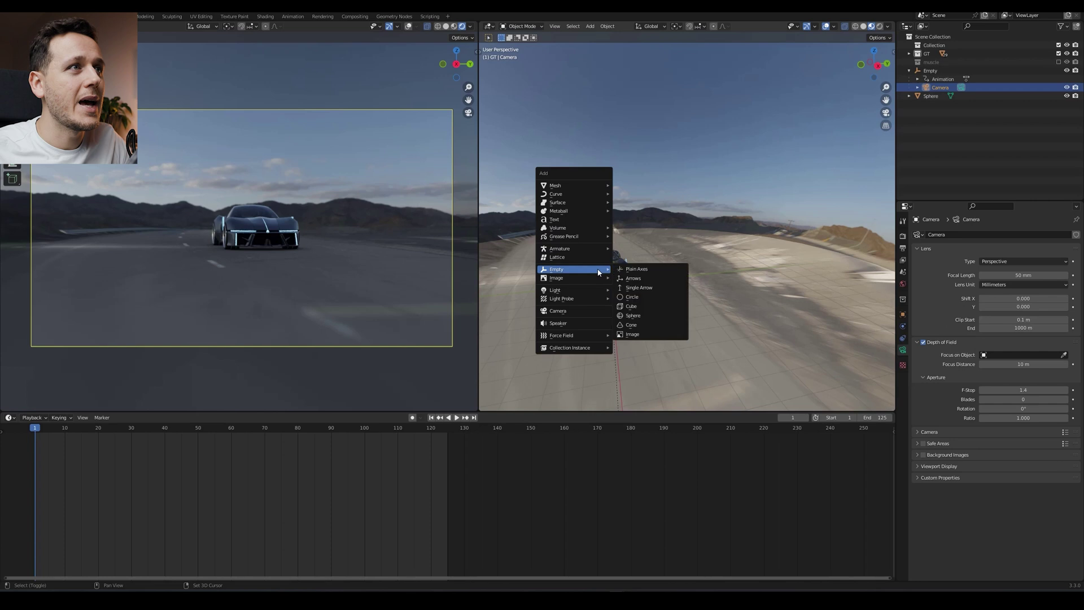
{"action": "left_click", "coordinate": [649, 268]}
{"action": "scroll", "coordinate": [723, 246], "scroll_direction": "up", "scroll_amount": 5}
{"action": "middle_click_drag", "start_coordinate": [724, 246], "coordinate": [689, 269]}
{"action": "key", "text": "g"}
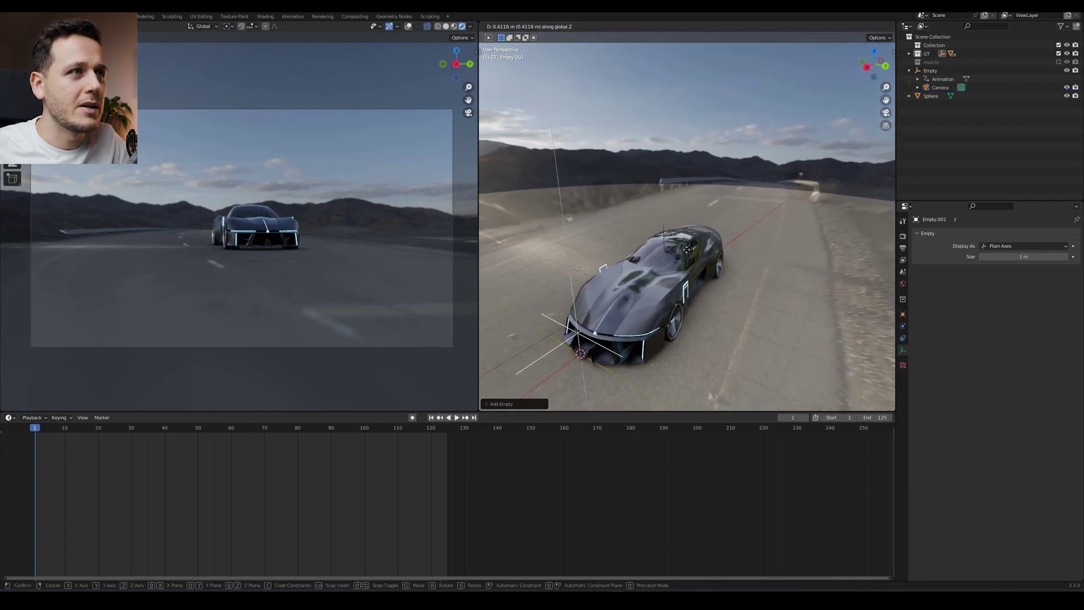
{"action": "left_click", "coordinate": [710, 242]}
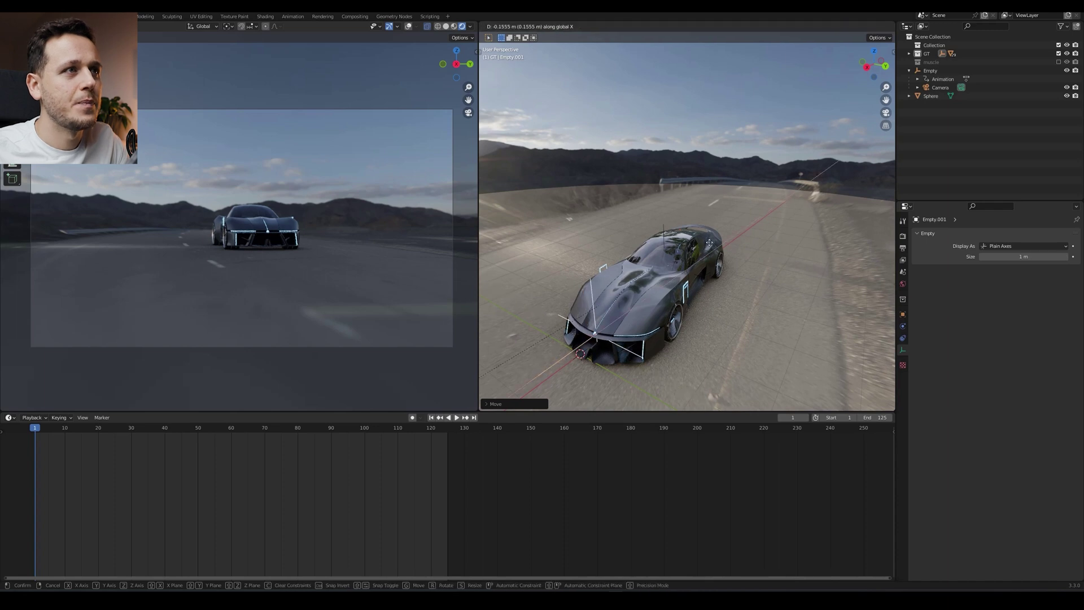
{"action": "key", "text": "r"}
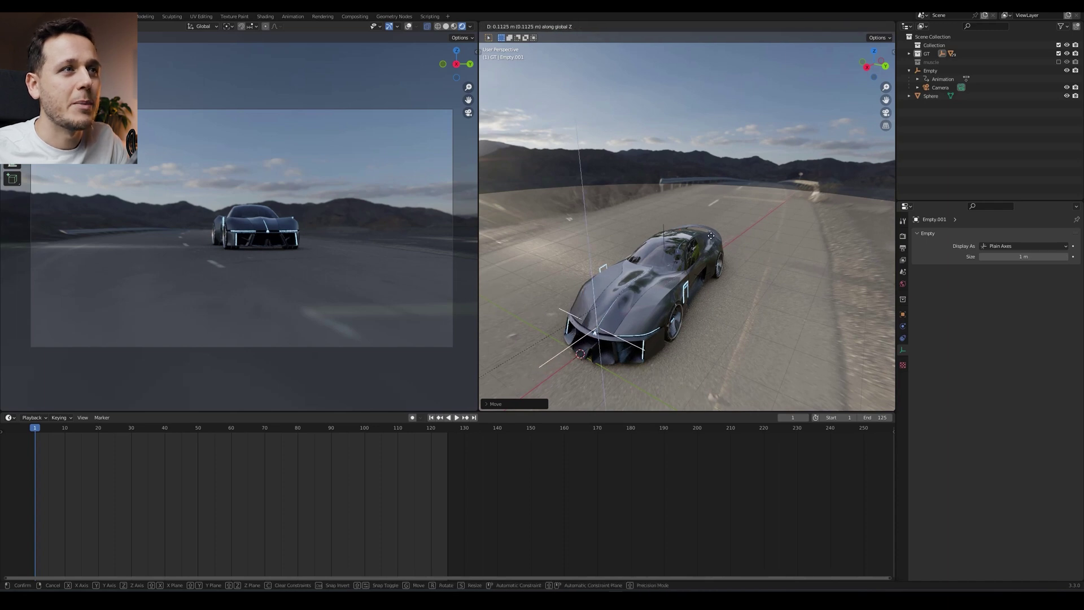
{"action": "left_click", "coordinate": [712, 240]}
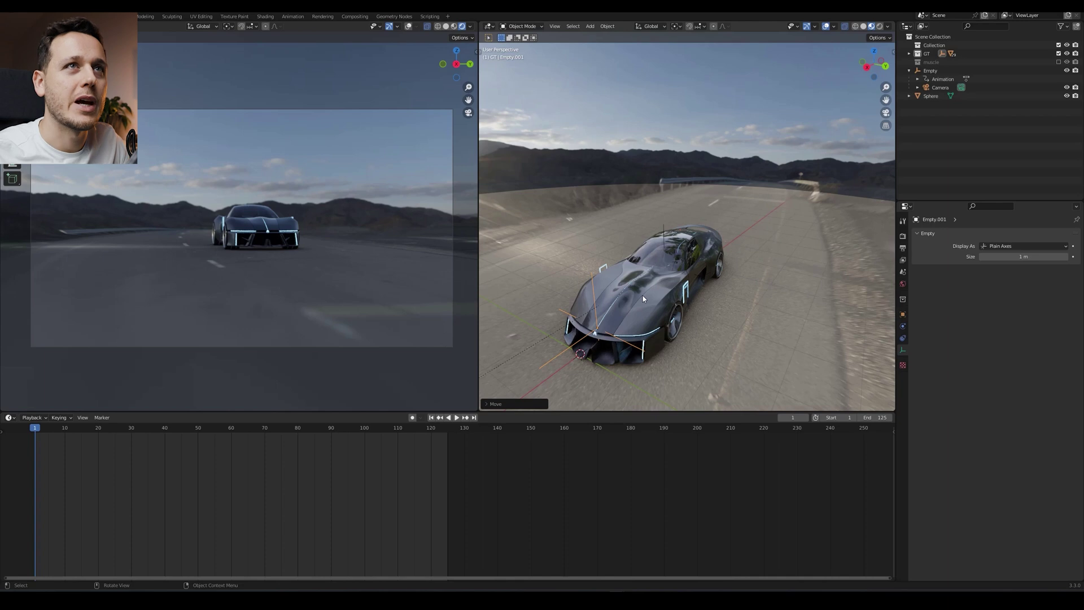
Step: Set the camera's depth of field to focus on the new empty at the car's front, and play the animation to check it
{"action": "left_click", "coordinate": [940, 87]}
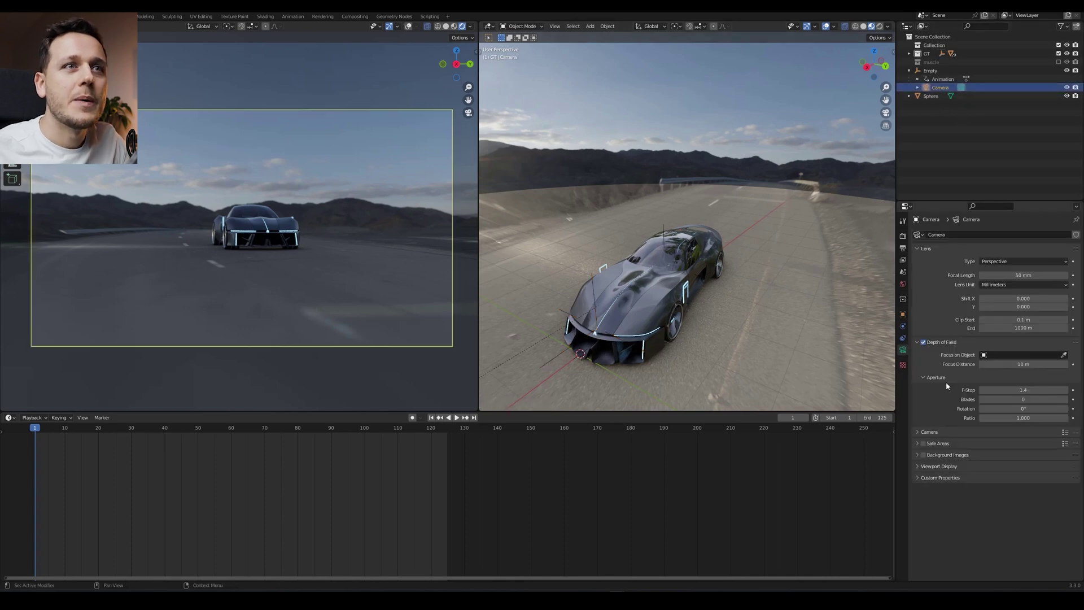
{"action": "left_click", "coordinate": [1064, 355]}
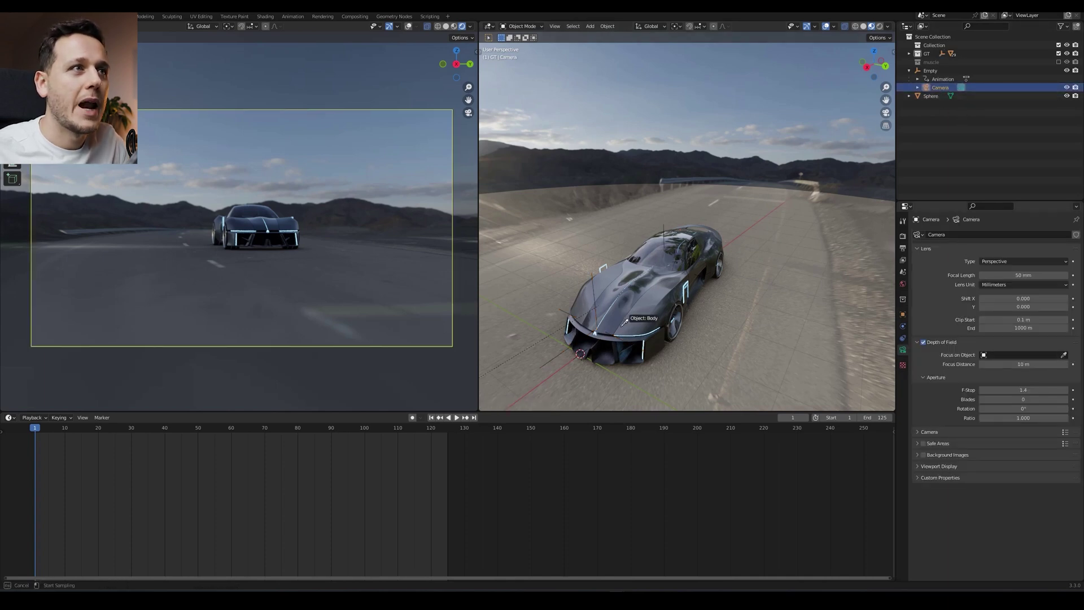
{"action": "left_click", "coordinate": [597, 287]}
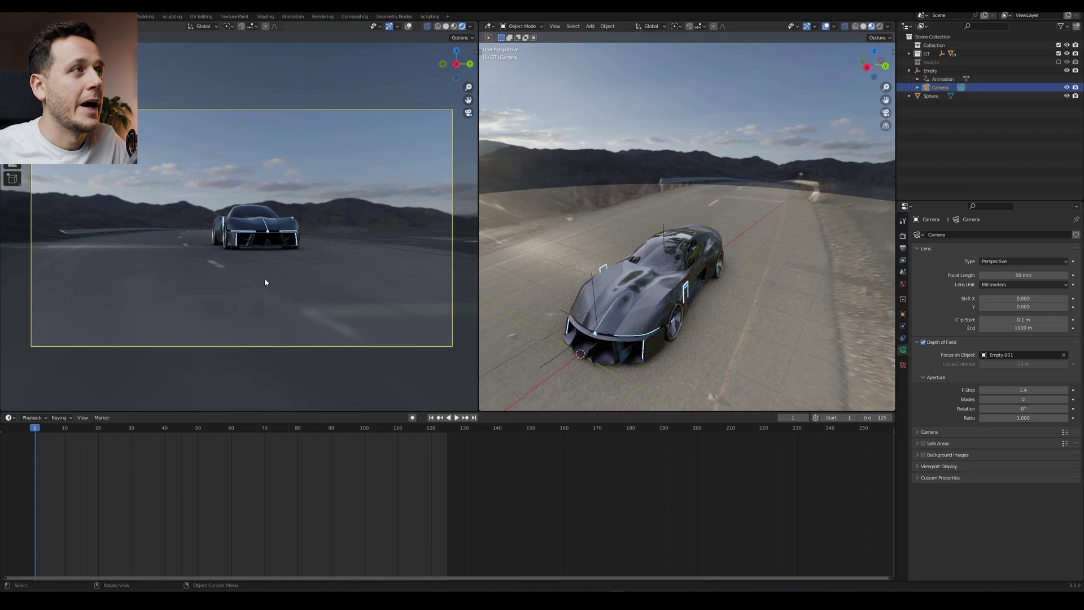
{"action": "key", "text": "space"}
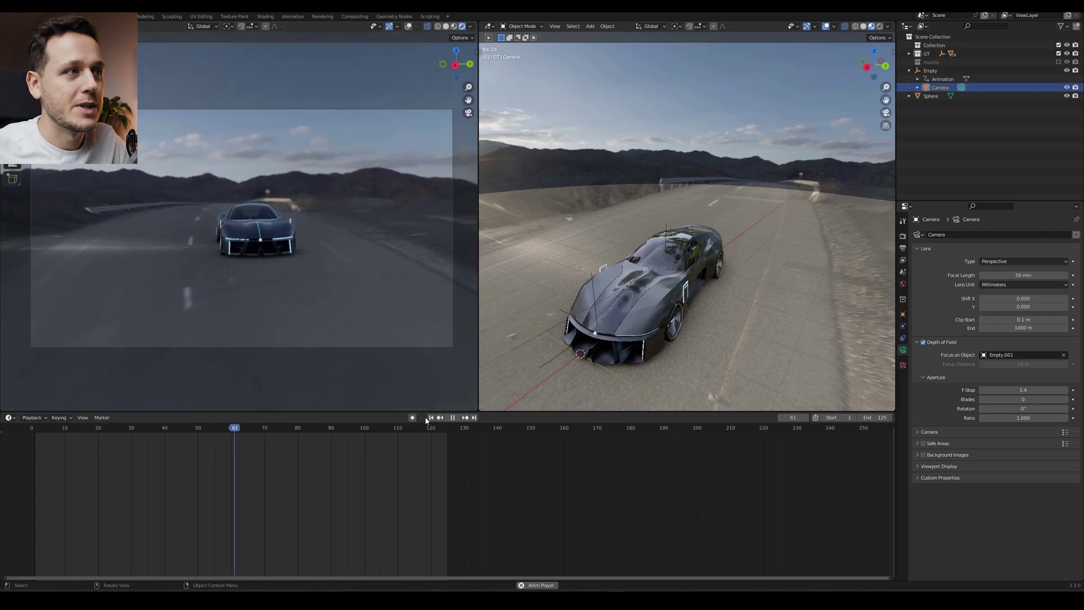
{"action": "key", "text": "space"}
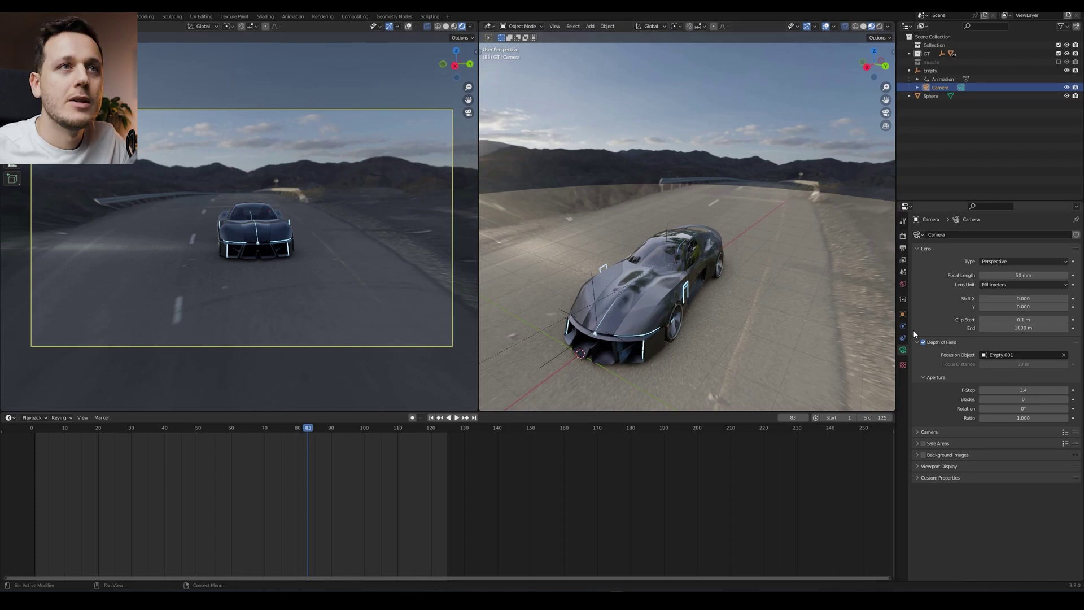
Step: Enable Motion Blur in the Eevee render settings
{"action": "left_click", "coordinate": [903, 237]}
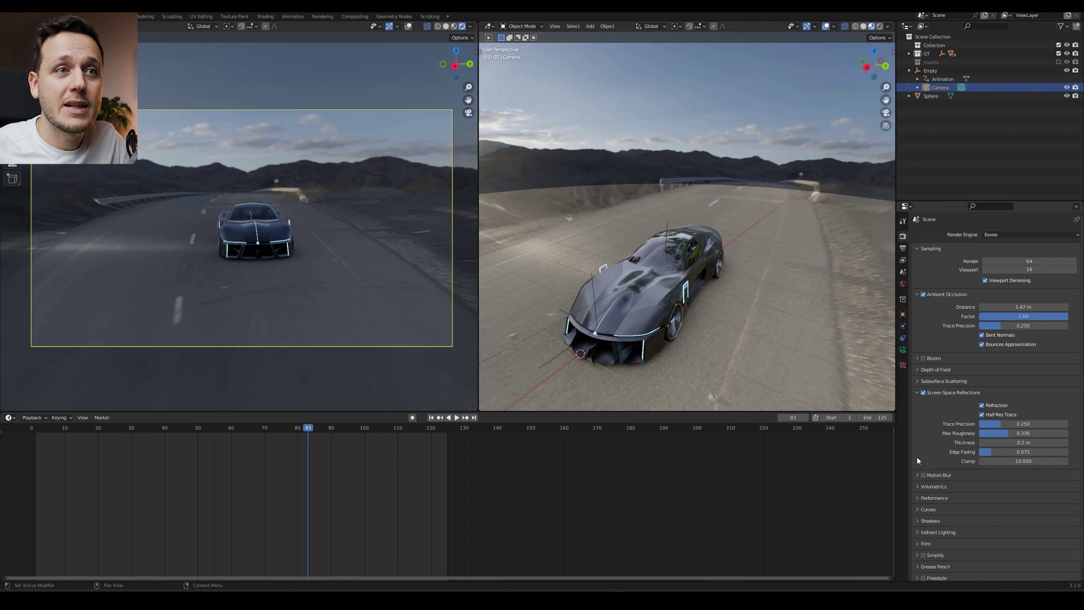
{"action": "left_click", "coordinate": [924, 475]}
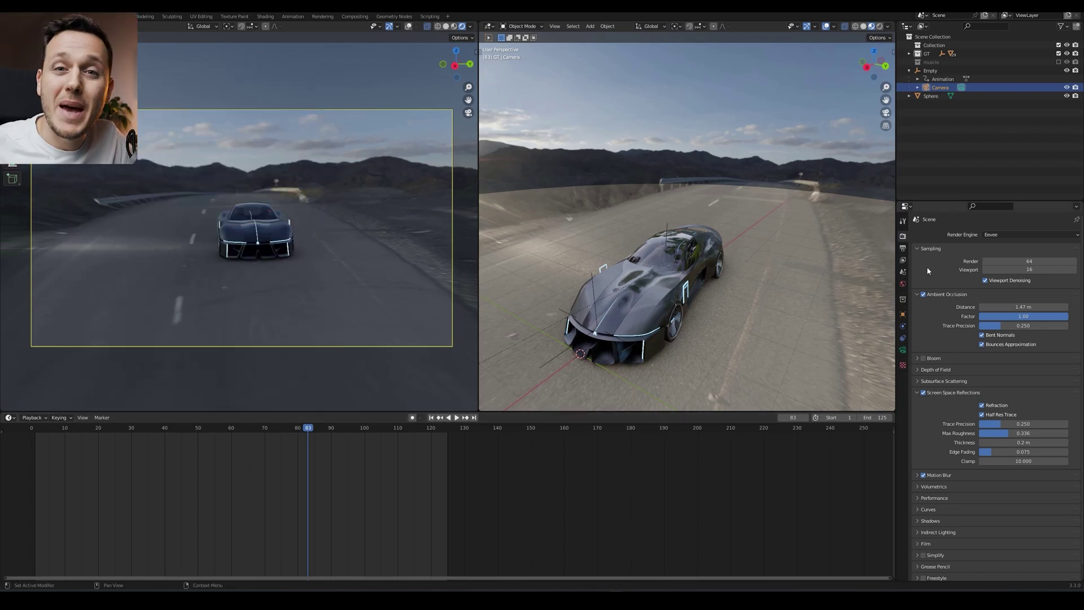
Step: Set the output resolution to a vertical format of 1080 px in X and 1920 px in Y
{"action": "left_click", "coordinate": [903, 249]}
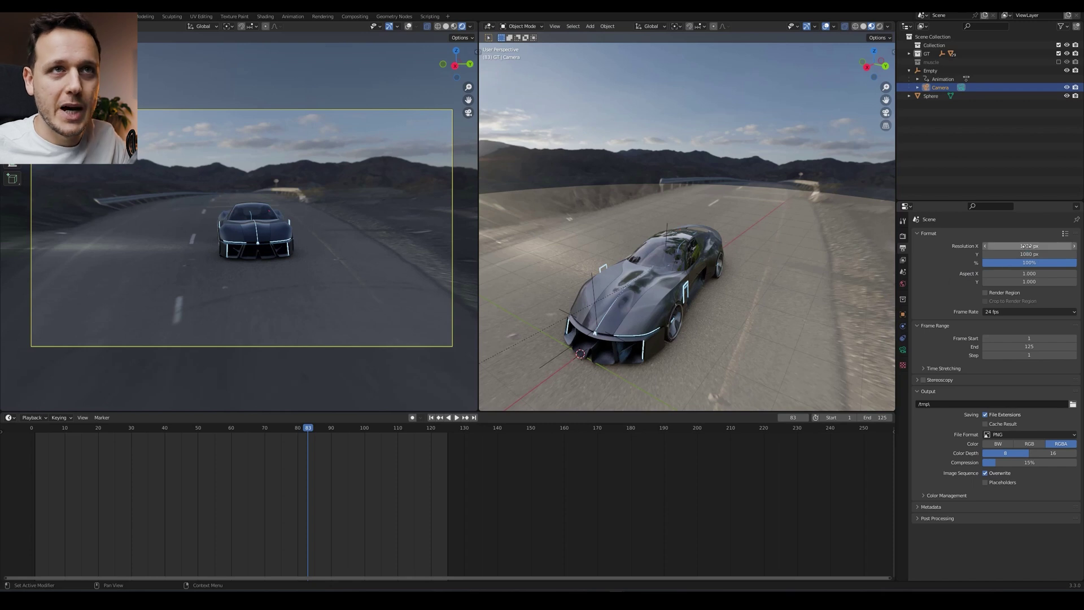
{"action": "key", "text": "ctrl+c"}
{"action": "key", "text": "ctrl+v"}
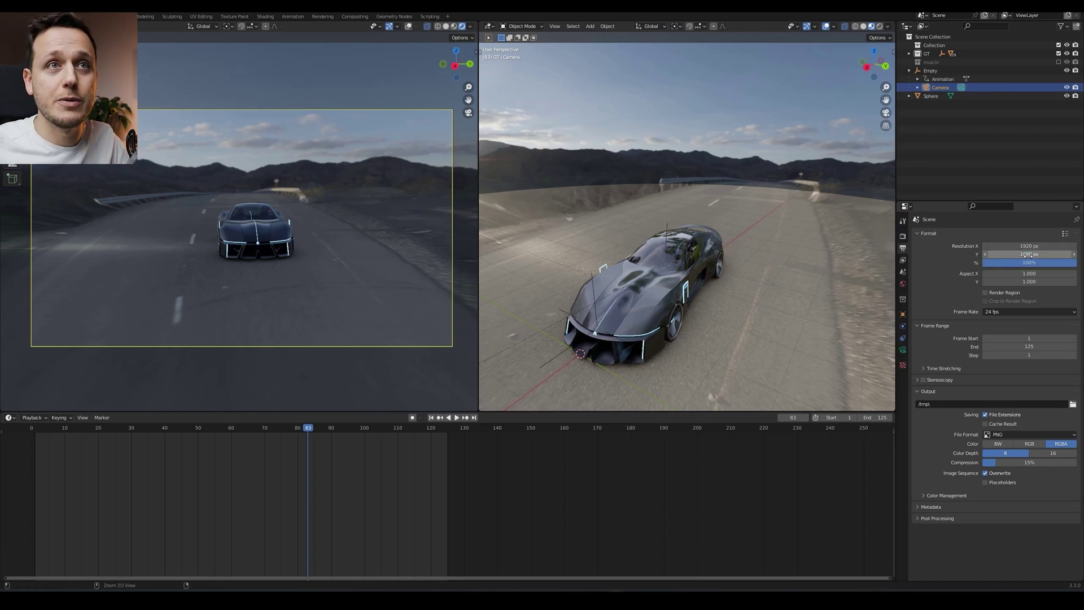
{"action": "left_click", "coordinate": [1030, 246]}
{"action": "type", "text": "1080"}
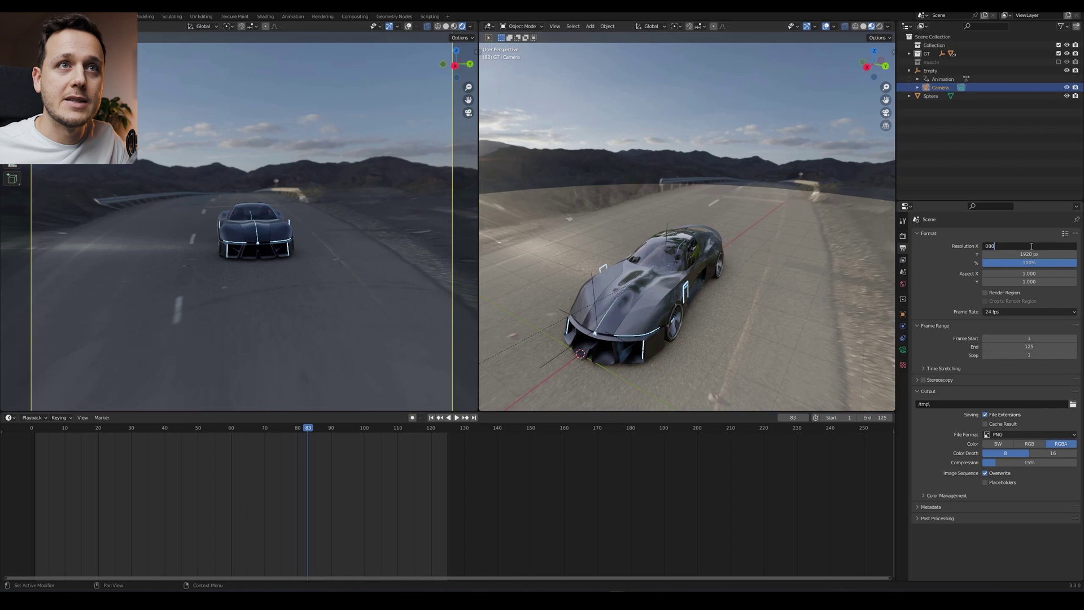
{"action": "key", "text": "Return"}
{"action": "scroll", "coordinate": [348, 182], "scroll_direction": "down", "scroll_amount": 1}
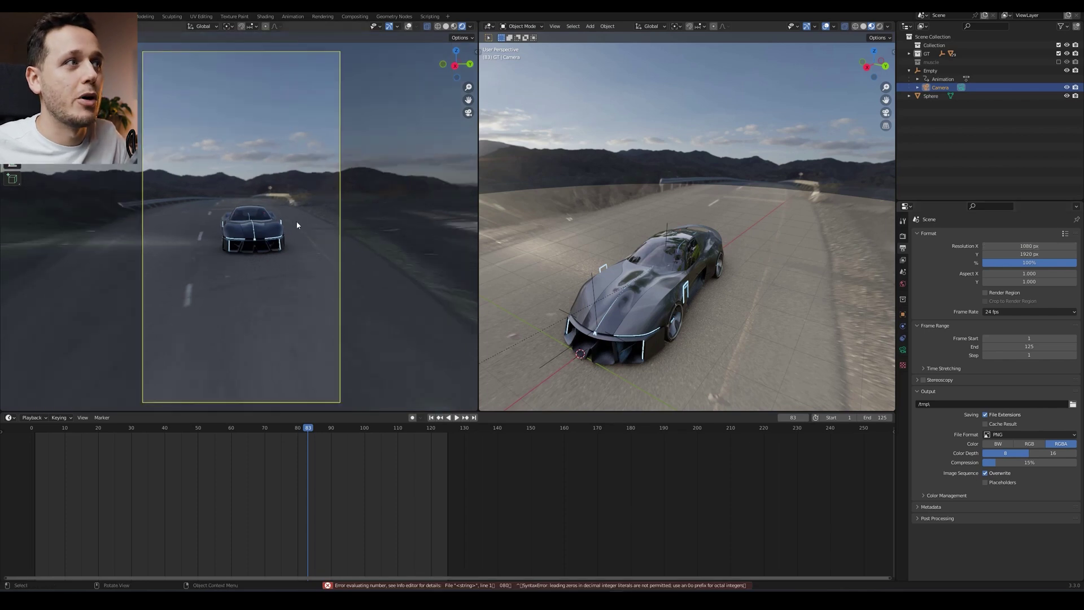
Step: Play the animation from frame 1 to check the car's framing in the vertical format, then return to frame 1
{"action": "left_click", "coordinate": [432, 418]}
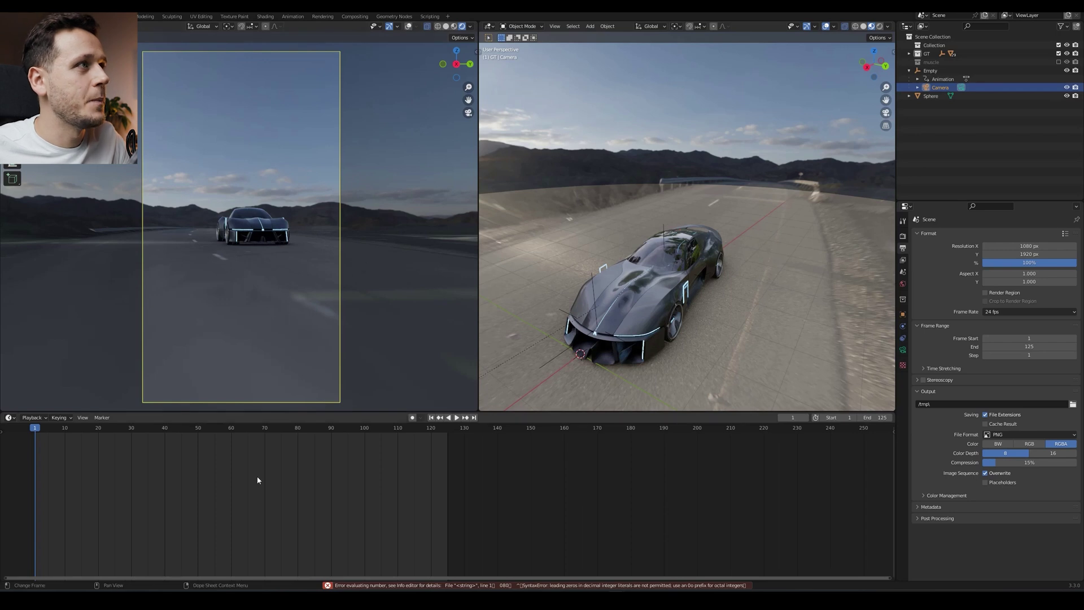
{"action": "key", "text": "space"}
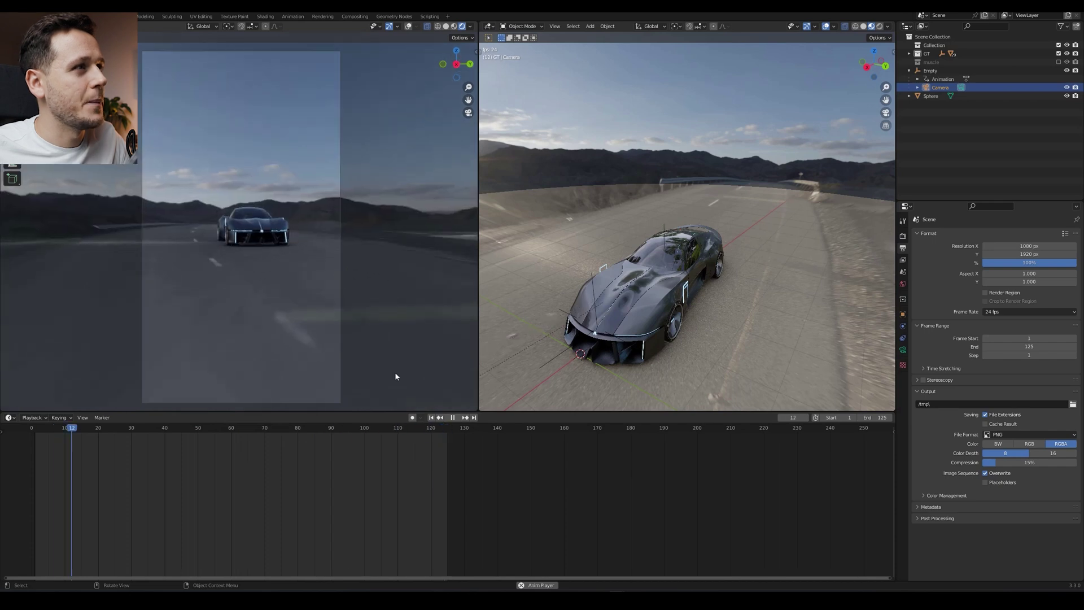
{"action": "left_click", "coordinate": [431, 417]}
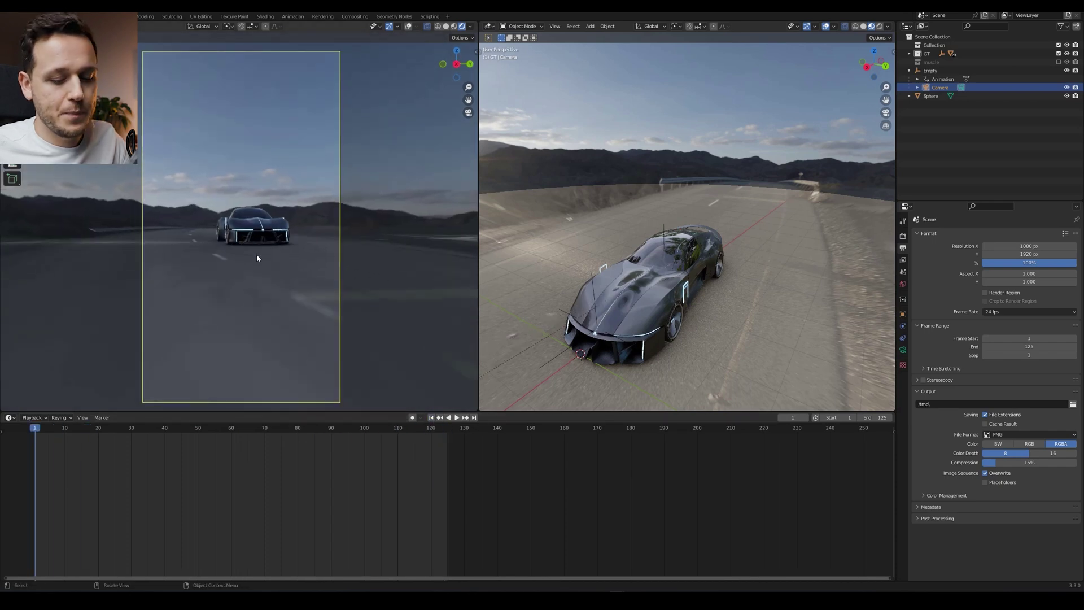
Step: At frame 1, move the camera's parent empty along Y to centre the car and insert a Location & Rotation keyframe
{"action": "left_click", "coordinate": [930, 70]}
{"action": "key", "text": "g"}
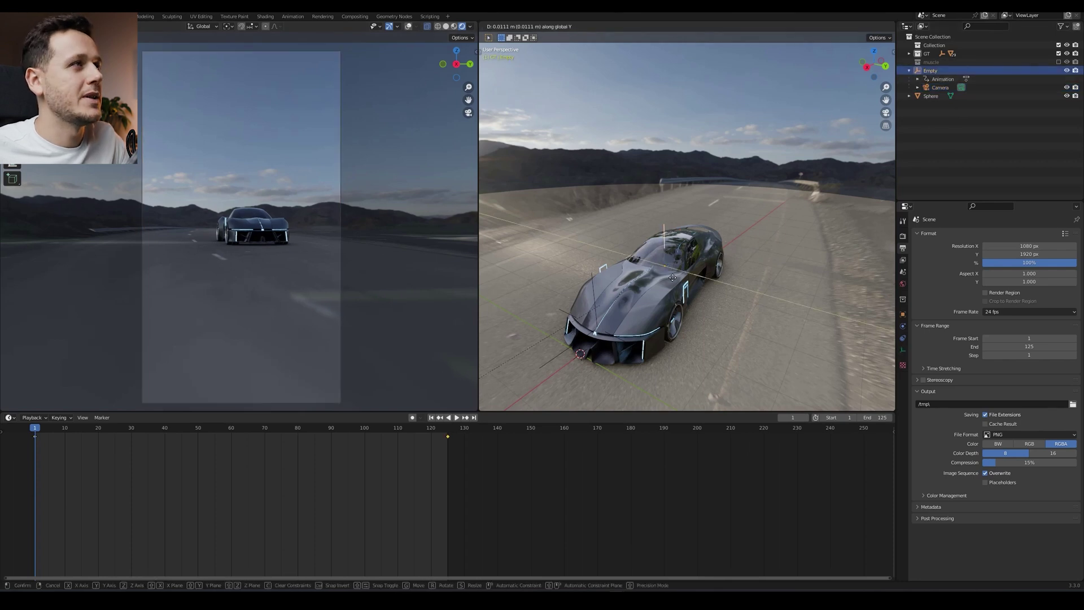
{"action": "left_click", "coordinate": [668, 281]}
{"action": "key", "text": "i"}
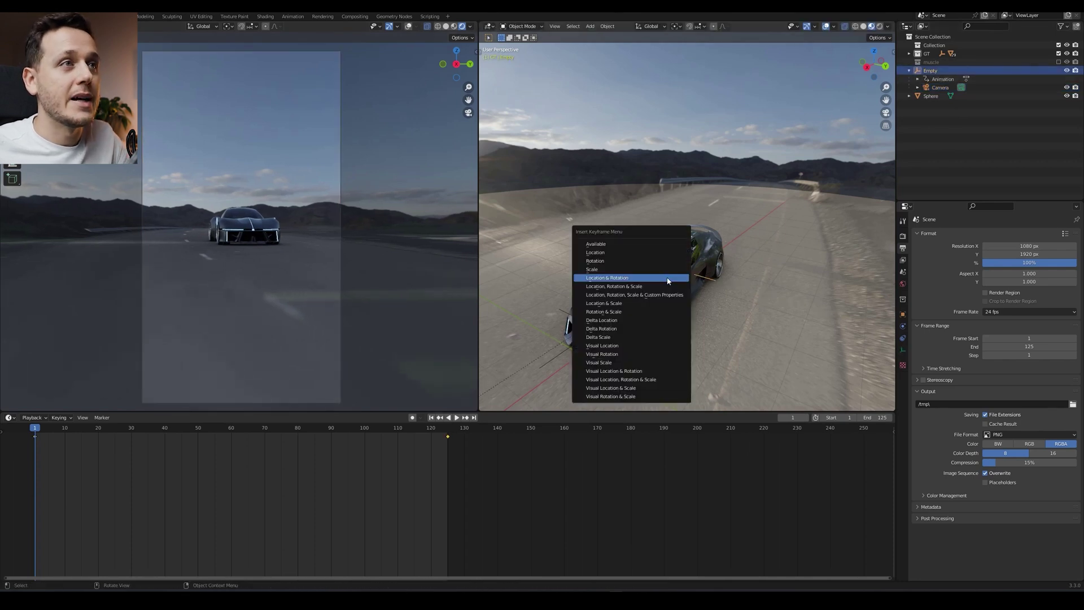
{"action": "left_click", "coordinate": [618, 277]}
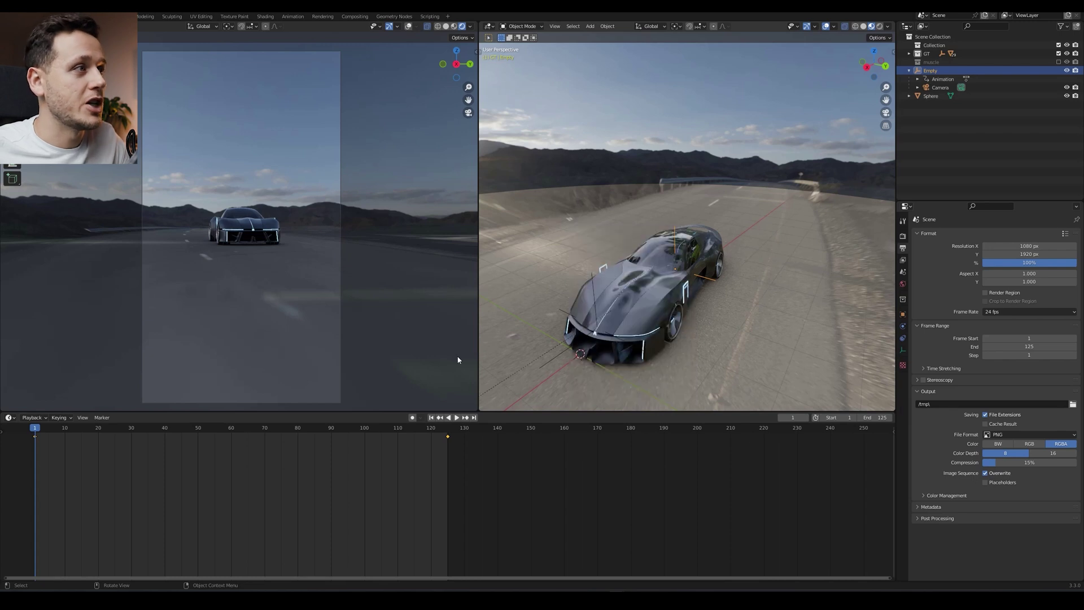
Step: Play the animation, go to frame 125, move the parent empty about 0.15 m along Y and insert a Location & Rotation keyframe
{"action": "key", "text": "space"}
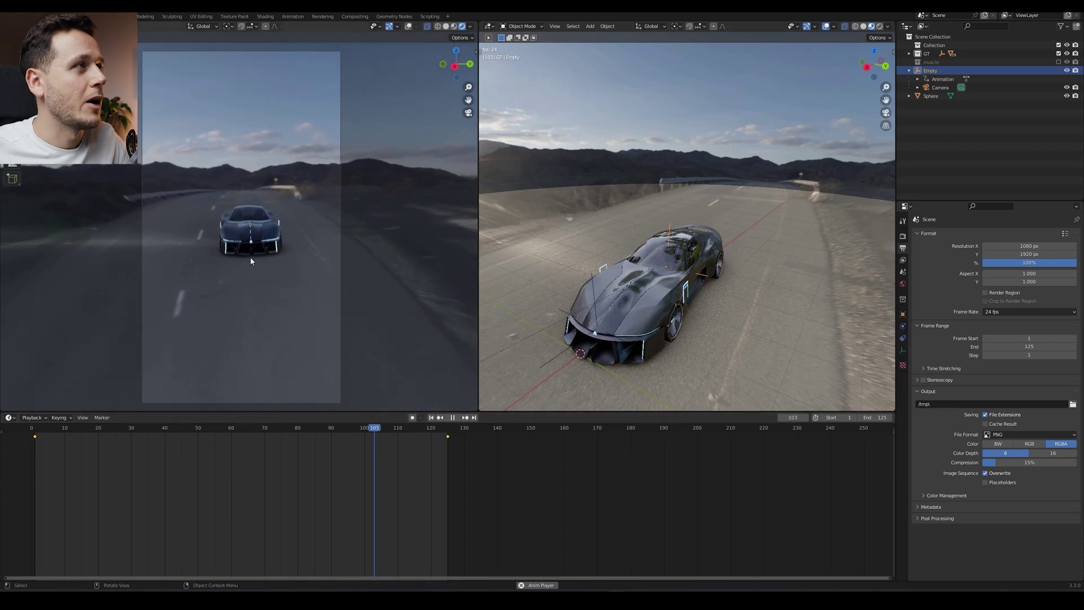
{"action": "key", "text": "space"}
{"action": "key", "text": "shift+Right"}
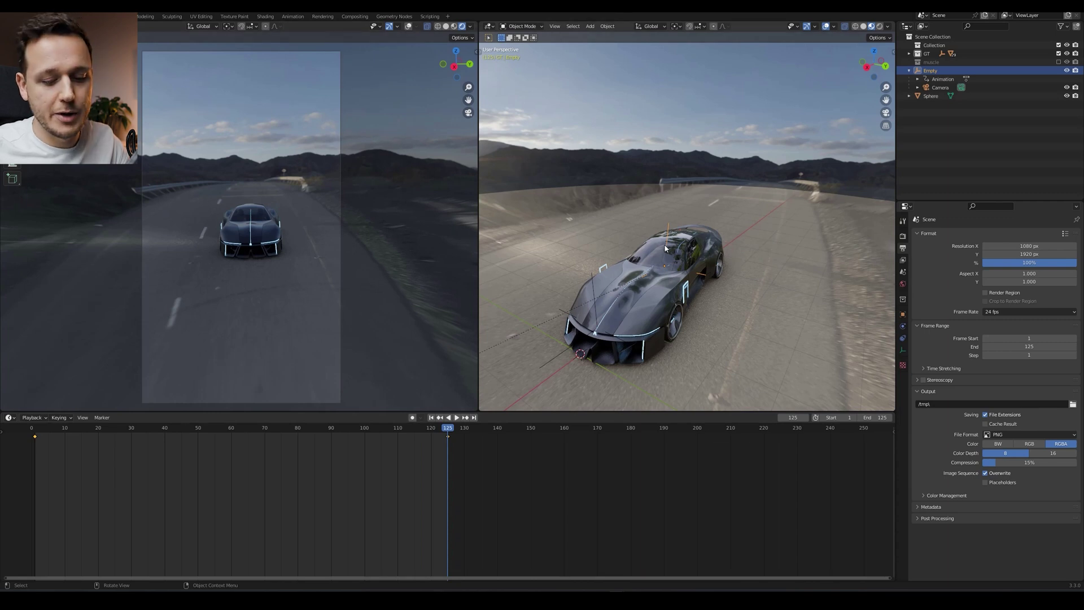
{"action": "key", "text": "g"}
{"action": "key", "text": "y"}
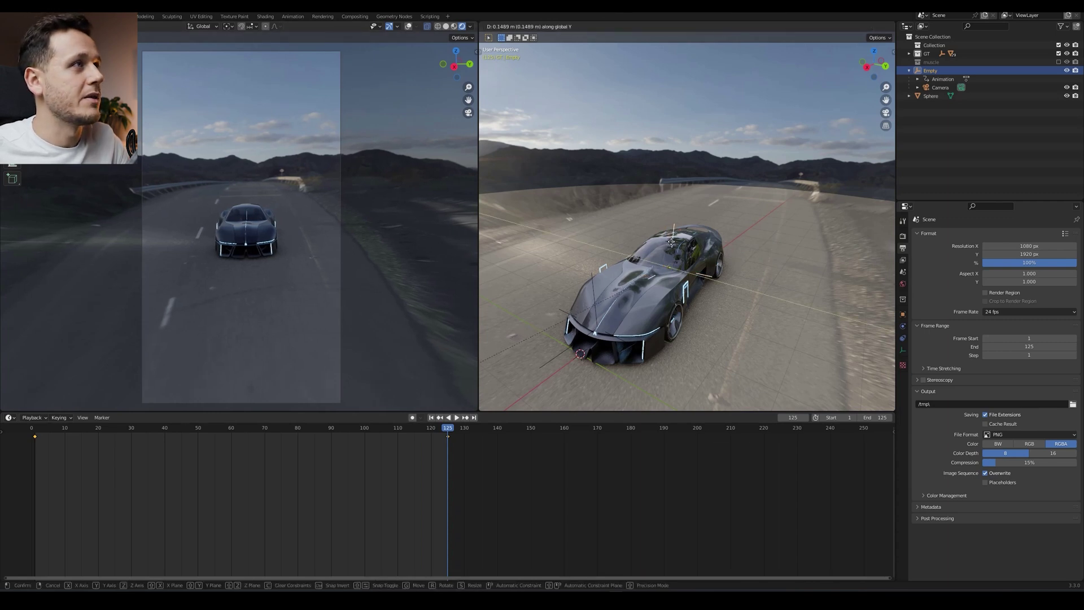
{"action": "left_click", "coordinate": [671, 241]}
{"action": "key", "text": "i"}
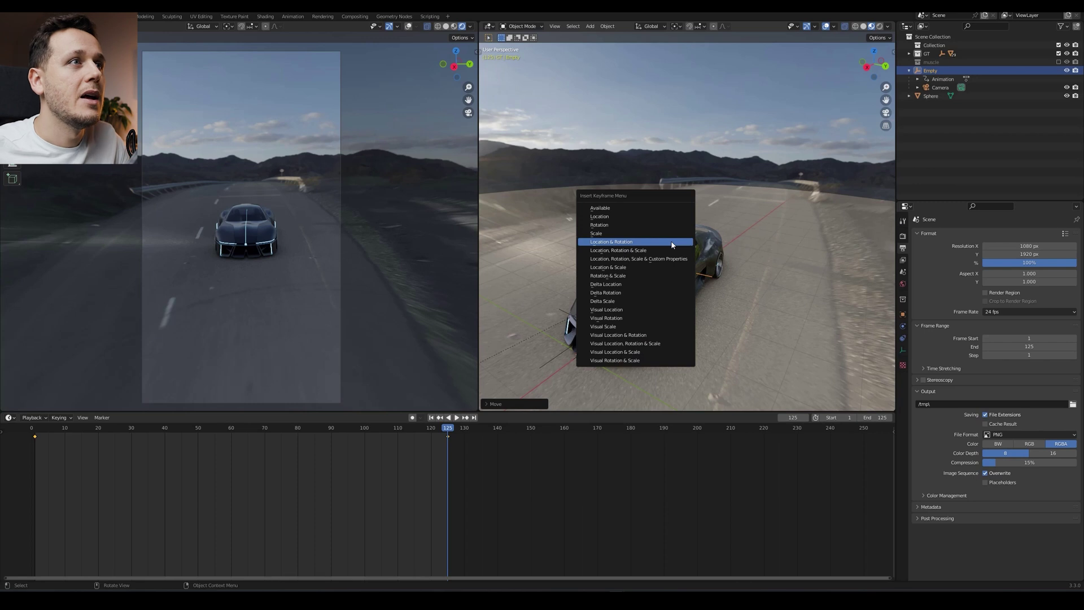
{"action": "left_click", "coordinate": [678, 241]}
Step: Play the animation from frame 1 to check the car's framing with both adjusted keyframes
{"action": "left_click", "coordinate": [431, 417]}
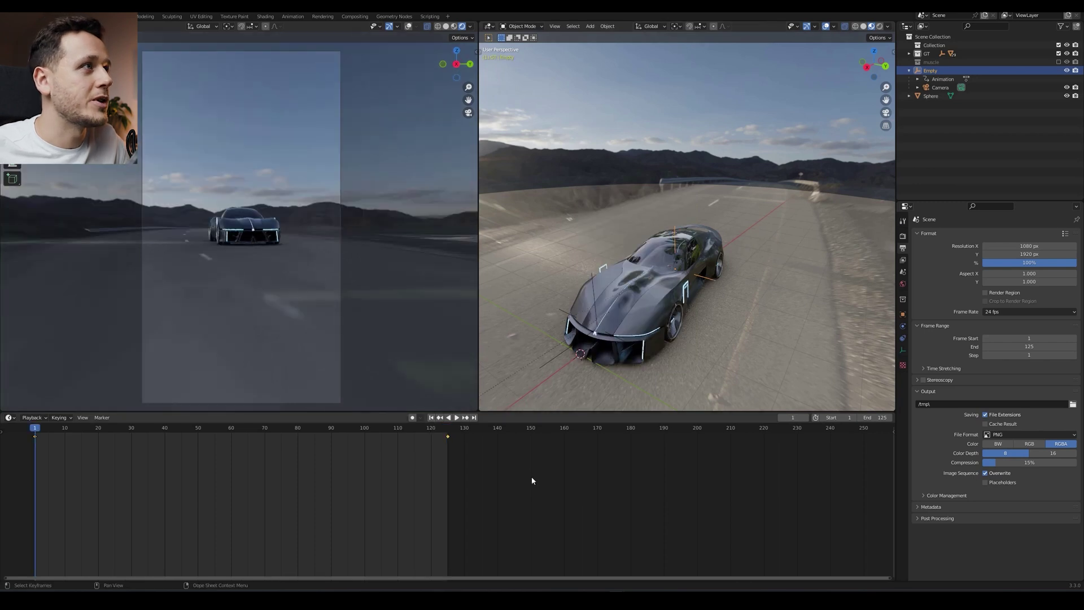
{"action": "key", "text": "space"}
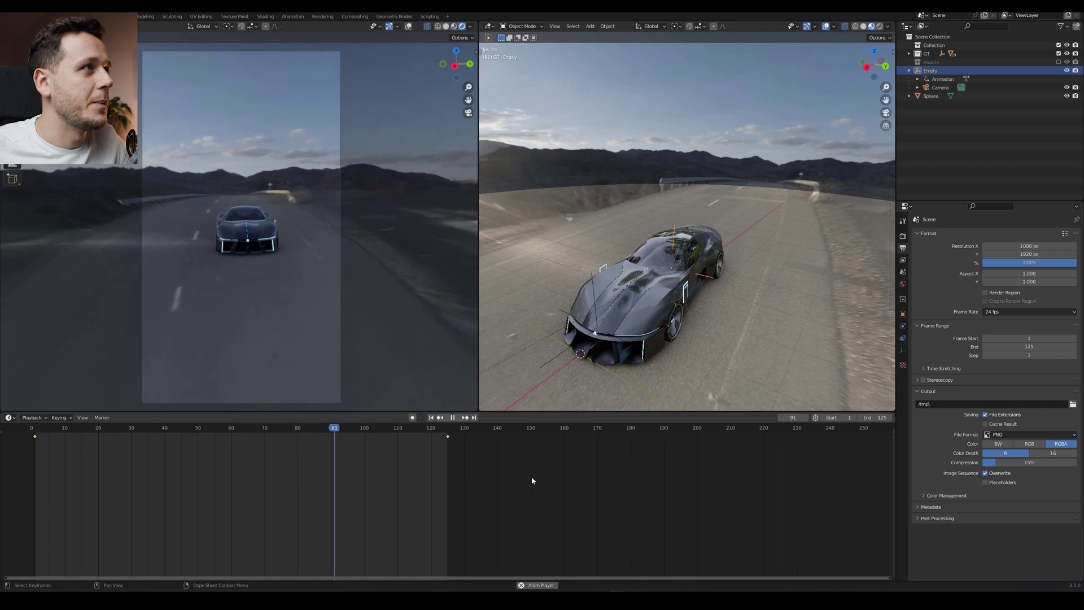
{"action": "key", "text": "space"}
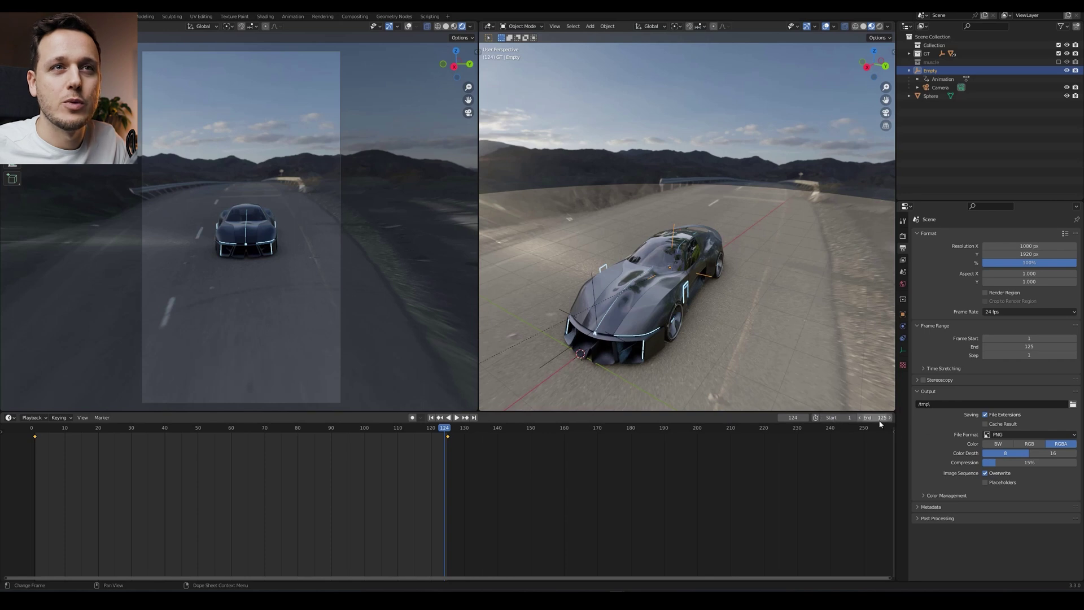
Step: Set the output frame rate to 25 fps
{"action": "left_click", "coordinate": [999, 314]}
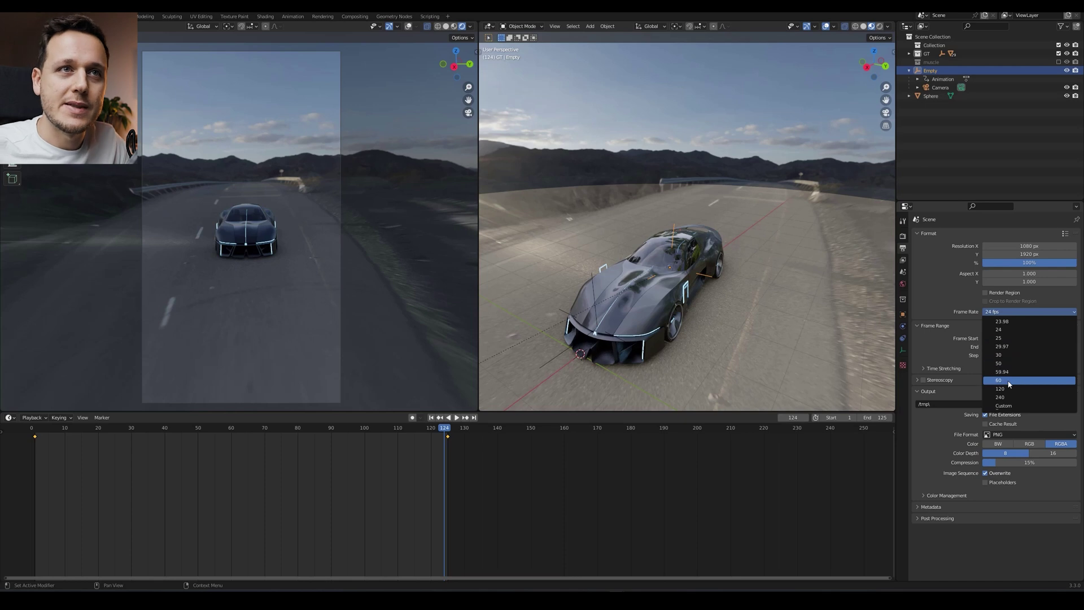
{"action": "left_click", "coordinate": [964, 340]}
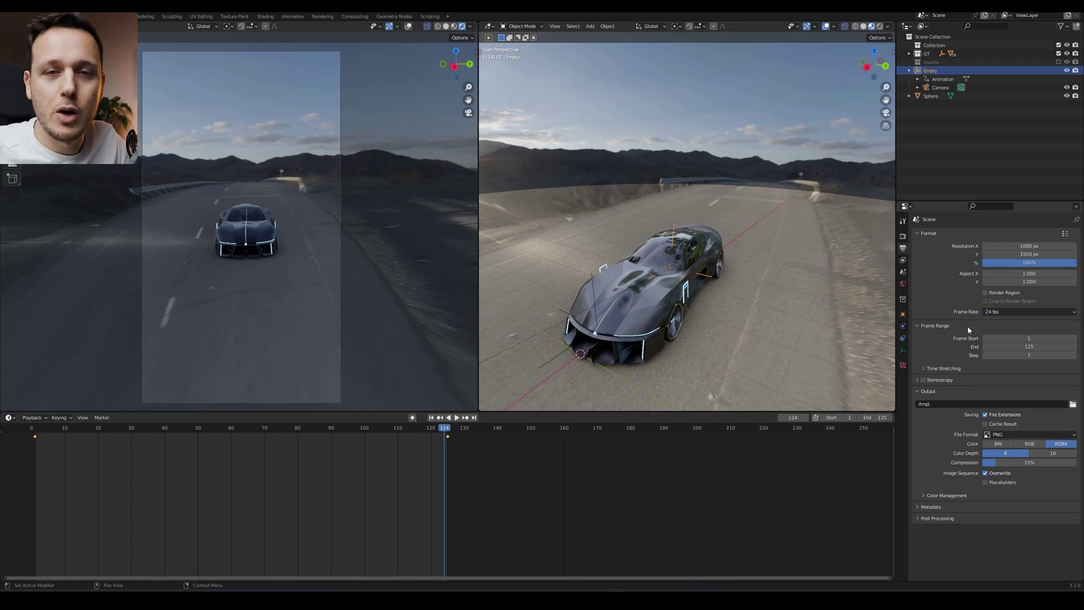
{"action": "left_click", "coordinate": [1024, 314]}
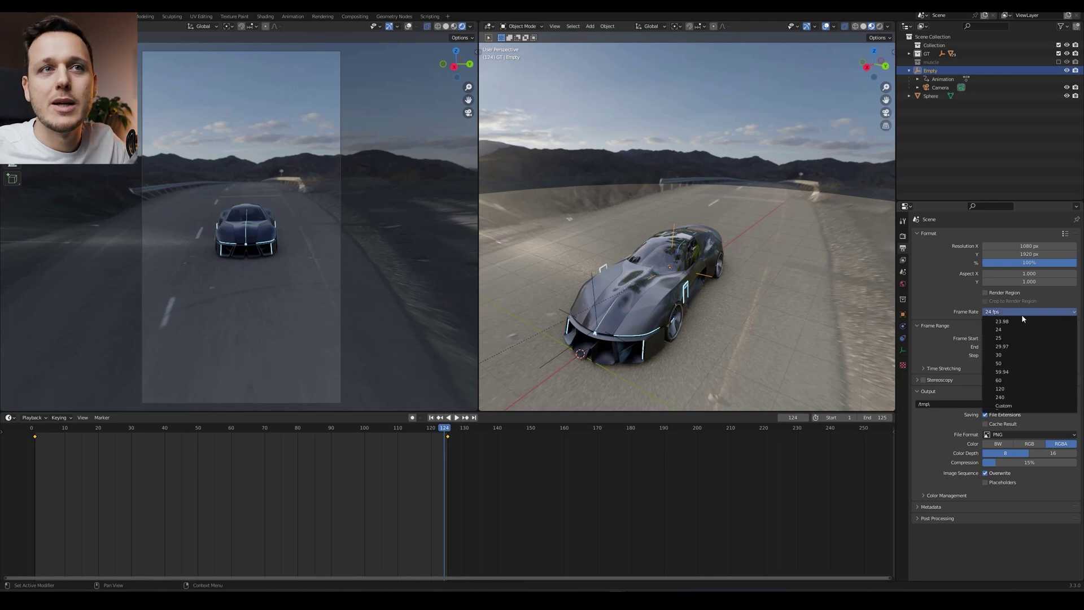
{"action": "left_click", "coordinate": [1003, 338]}
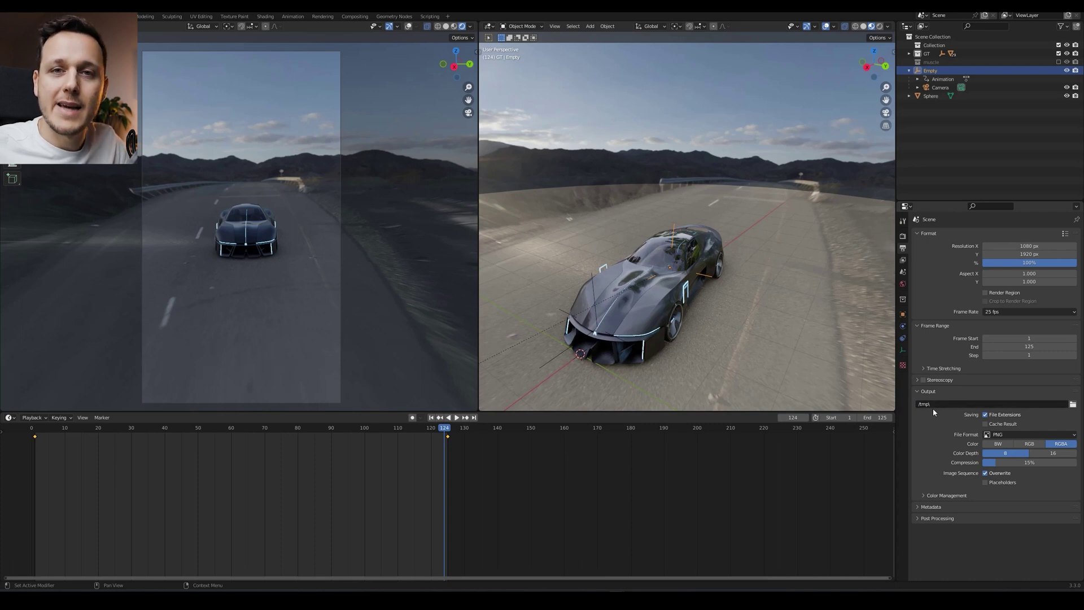
Step: Set the render output path to the file name 01 in the 122 animation basics blender sponsored folder
{"action": "left_click", "coordinate": [1073, 404]}
{"action": "type", "text": "01"}
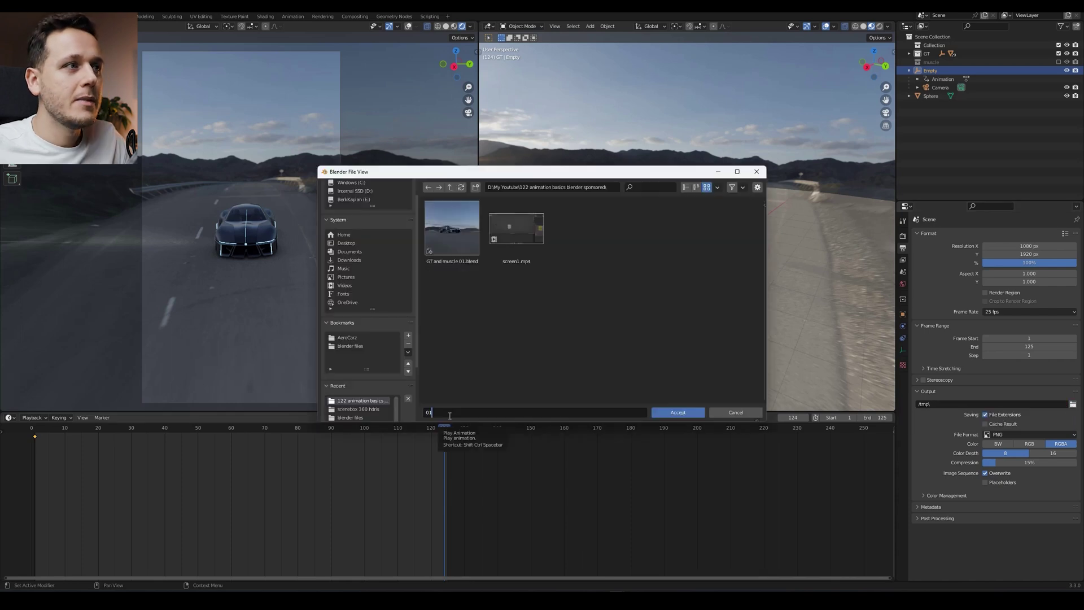
{"action": "key", "text": "ctrl+a"}
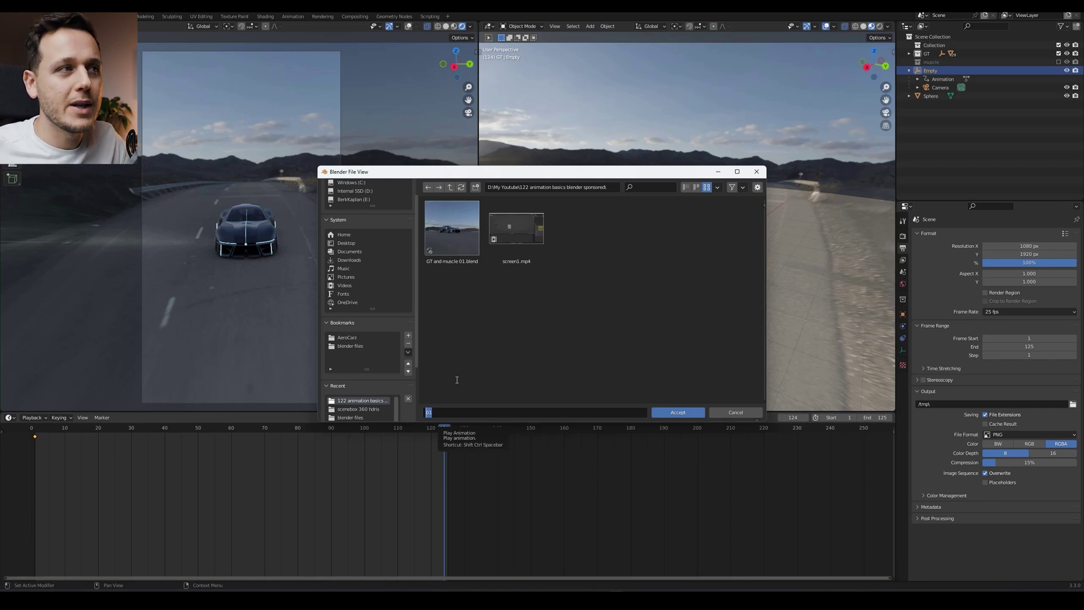
{"action": "type", "text": "01"}
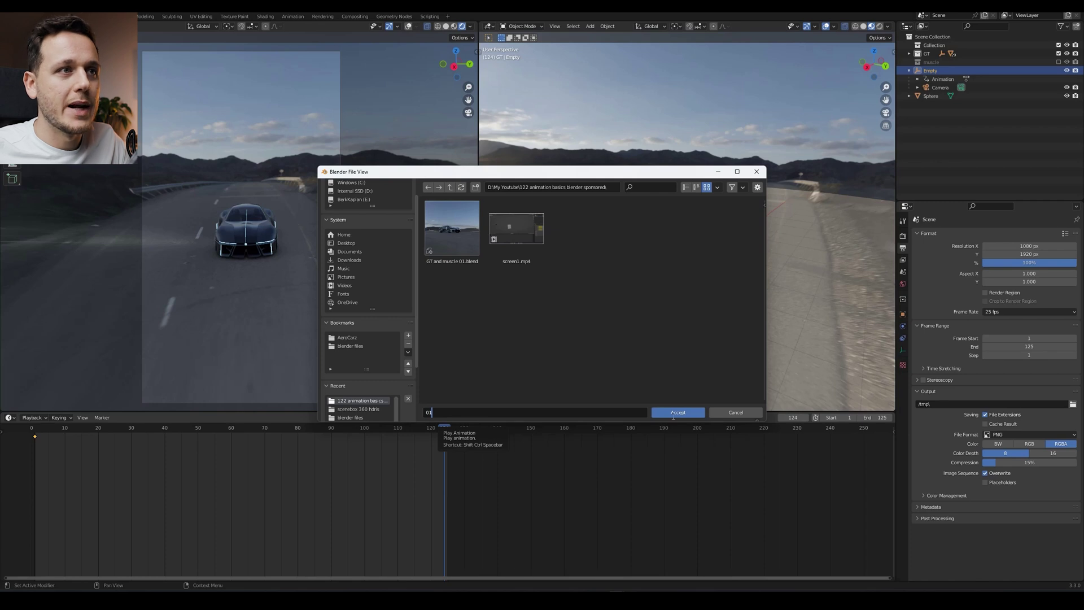
{"action": "left_click", "coordinate": [675, 416]}
Step: Set the output file format to FFmpeg Video with an MPEG-4 container and High Quality video output
{"action": "left_click", "coordinate": [1010, 433]}
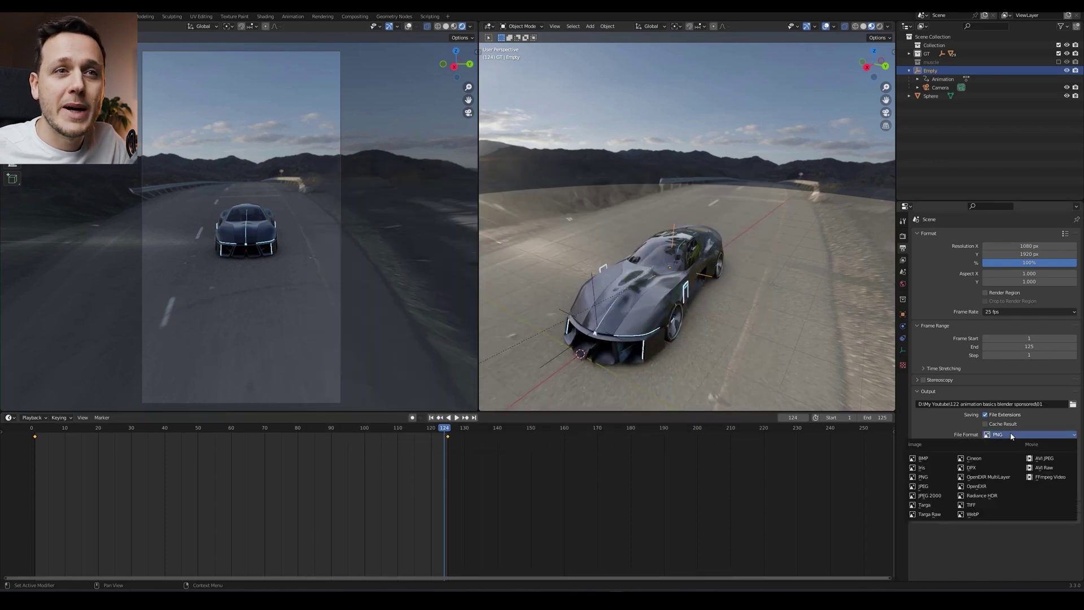
{"action": "left_click", "coordinate": [1043, 479]}
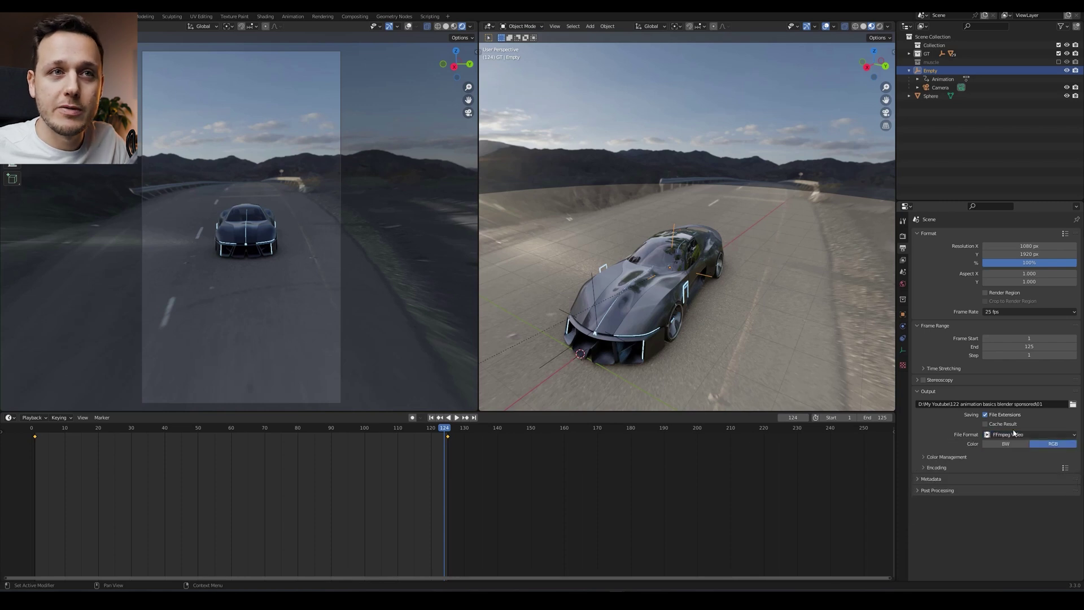
{"action": "left_click", "coordinate": [927, 468]}
{"action": "scroll", "coordinate": [971, 460], "scroll_direction": "down", "scroll_amount": 2}
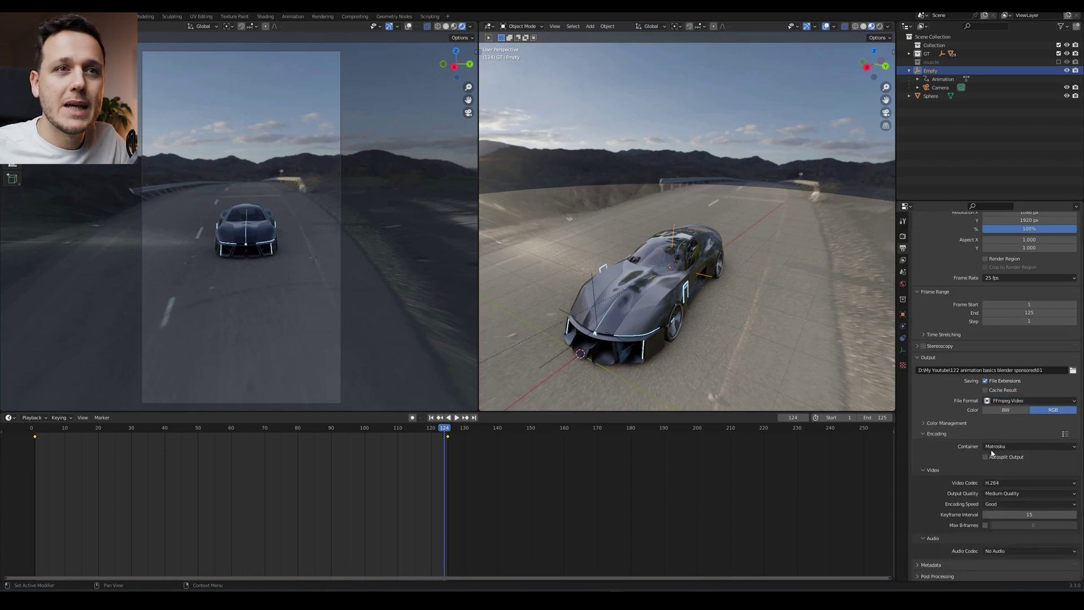
{"action": "left_click", "coordinate": [1003, 447]}
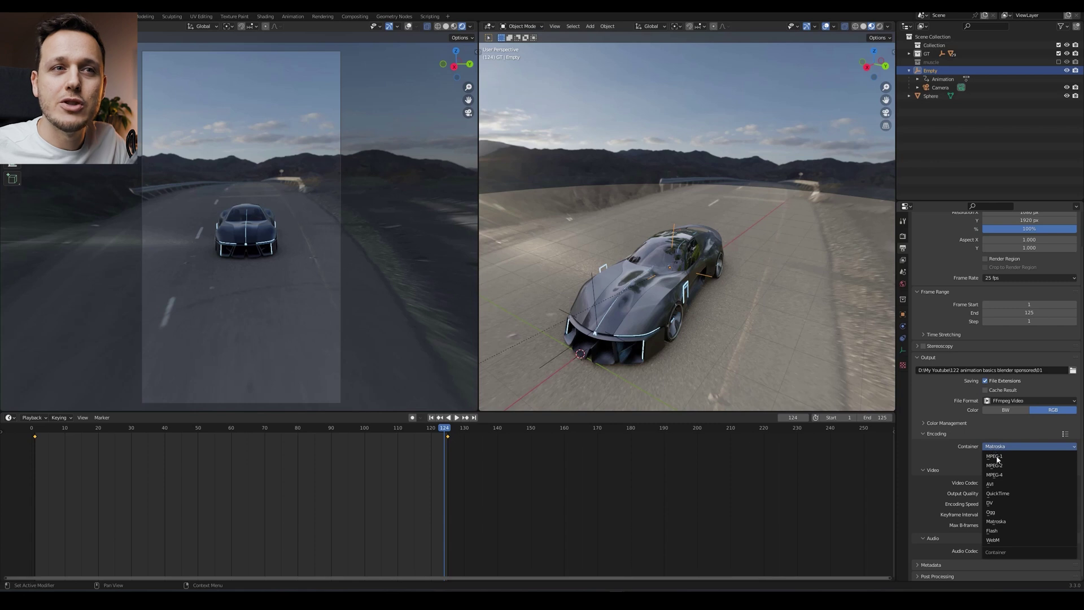
{"action": "left_click", "coordinate": [998, 476]}
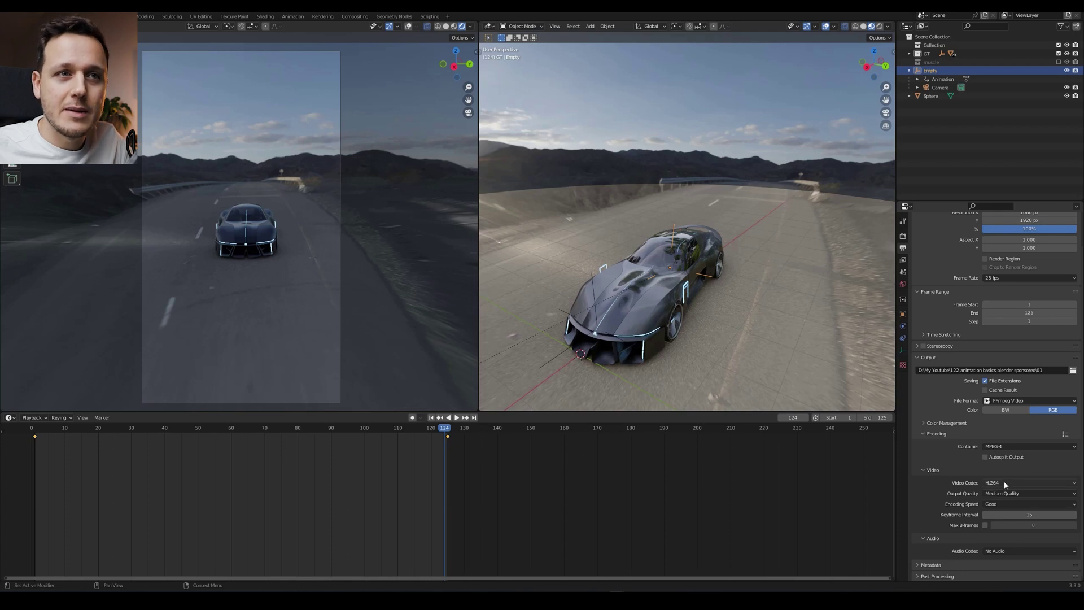
{"action": "left_click", "coordinate": [1009, 495]}
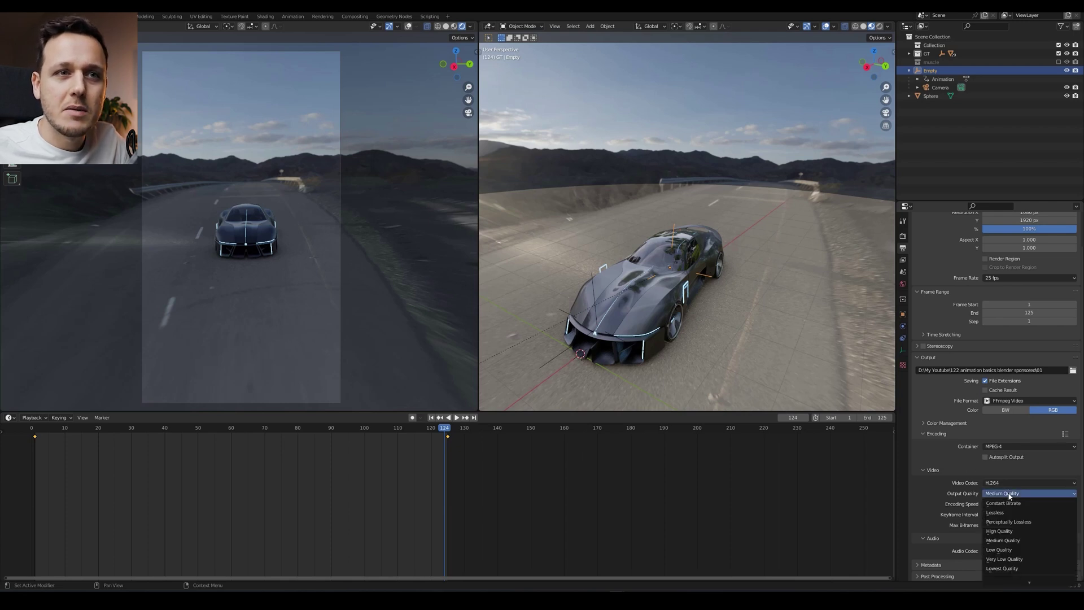
{"action": "left_click", "coordinate": [1011, 525]}
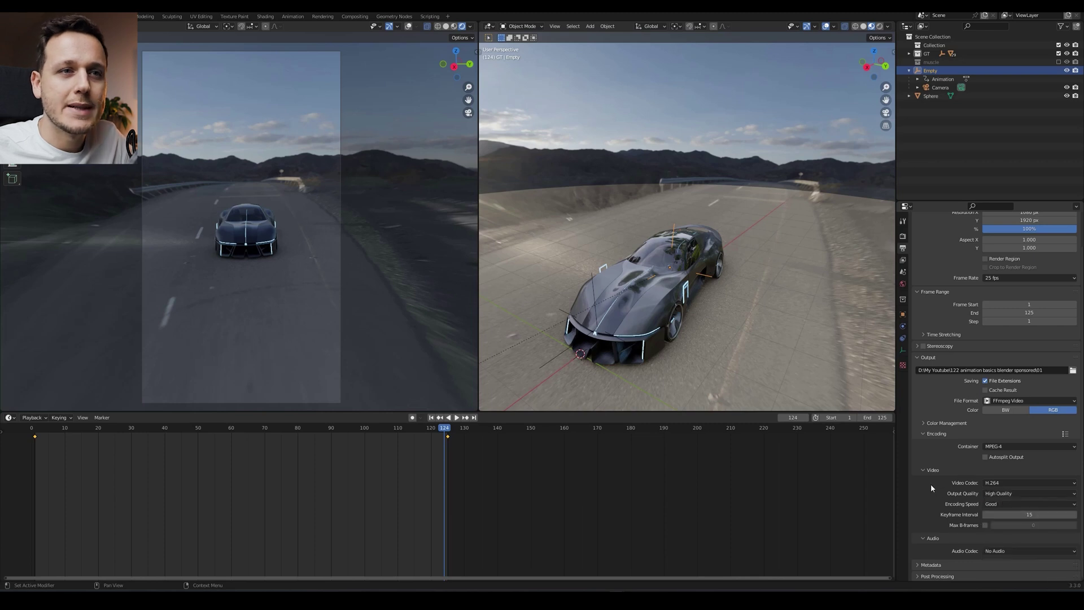
{"action": "scroll", "coordinate": [930, 485], "scroll_direction": "up", "scroll_amount": 2}
{"action": "scroll", "coordinate": [930, 487], "scroll_direction": "down", "scroll_amount": 1}
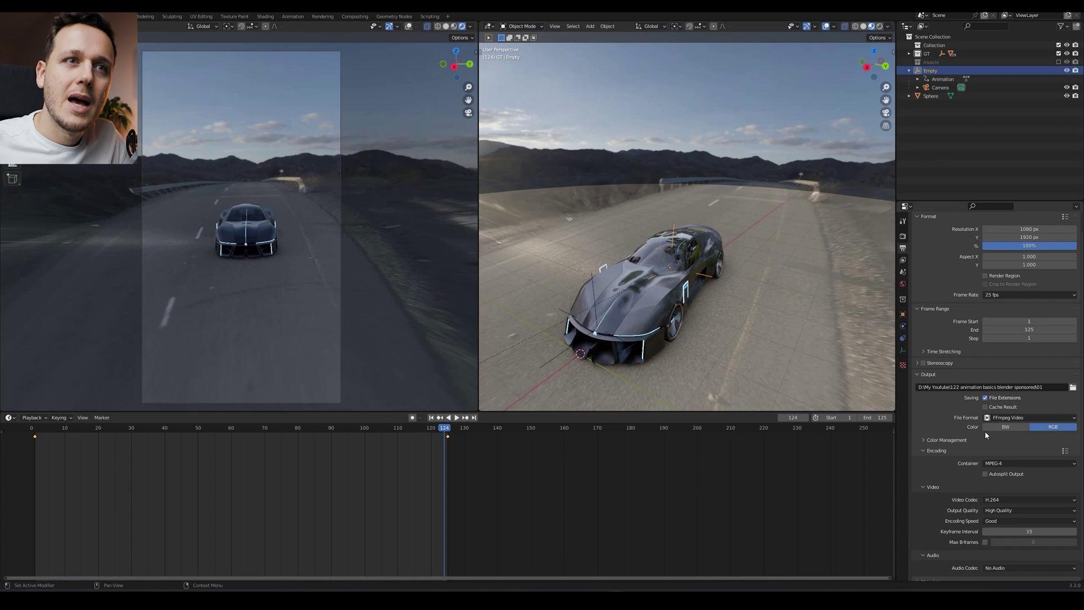
Step: Reselect FFmpeg Video as the file format and set the container to MPEG-4 and output quality to High Quality again
{"action": "left_click", "coordinate": [1034, 418]}
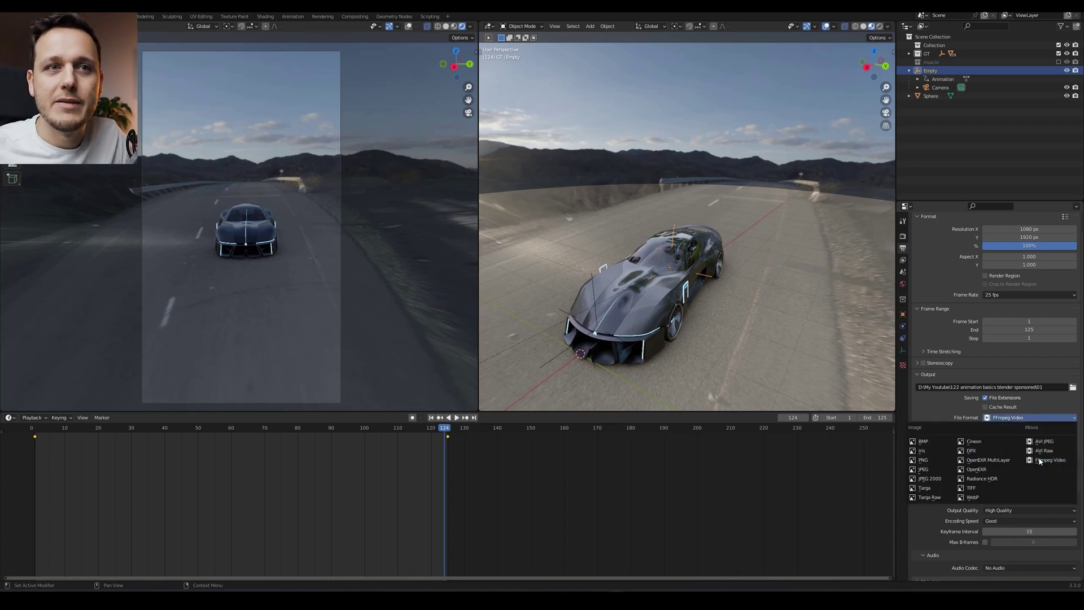
{"action": "left_click", "coordinate": [1050, 459]}
{"action": "left_click", "coordinate": [1033, 418]}
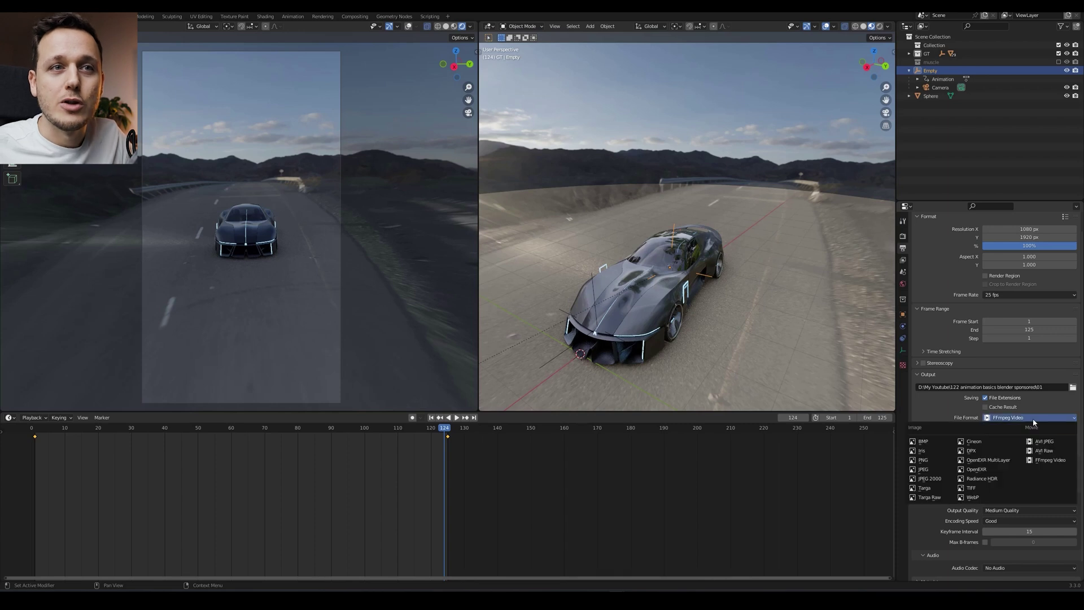
{"action": "left_click", "coordinate": [1036, 459]}
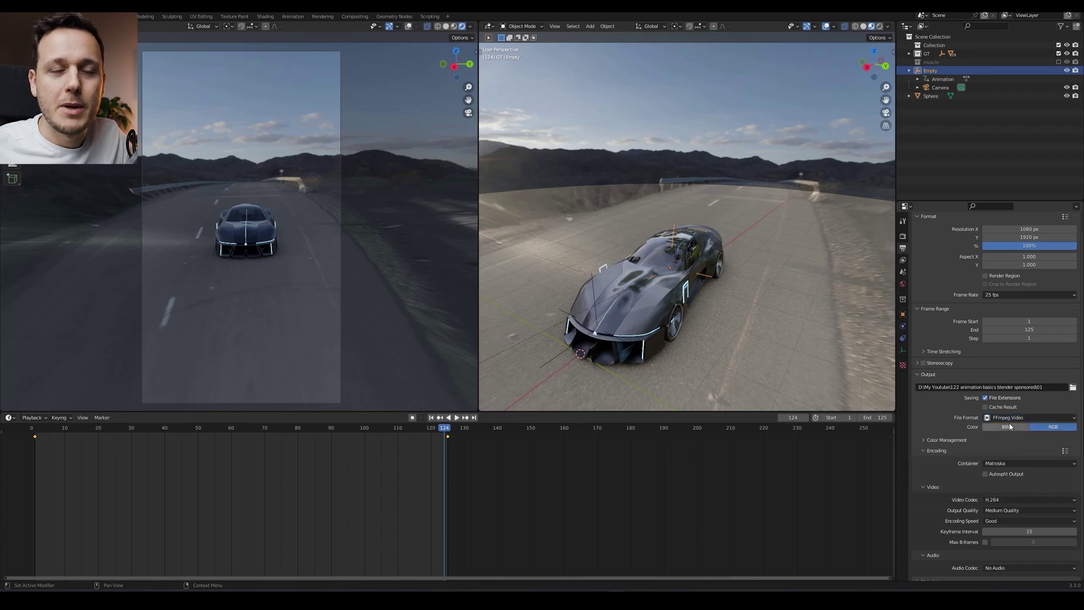
{"action": "left_click", "coordinate": [999, 468]}
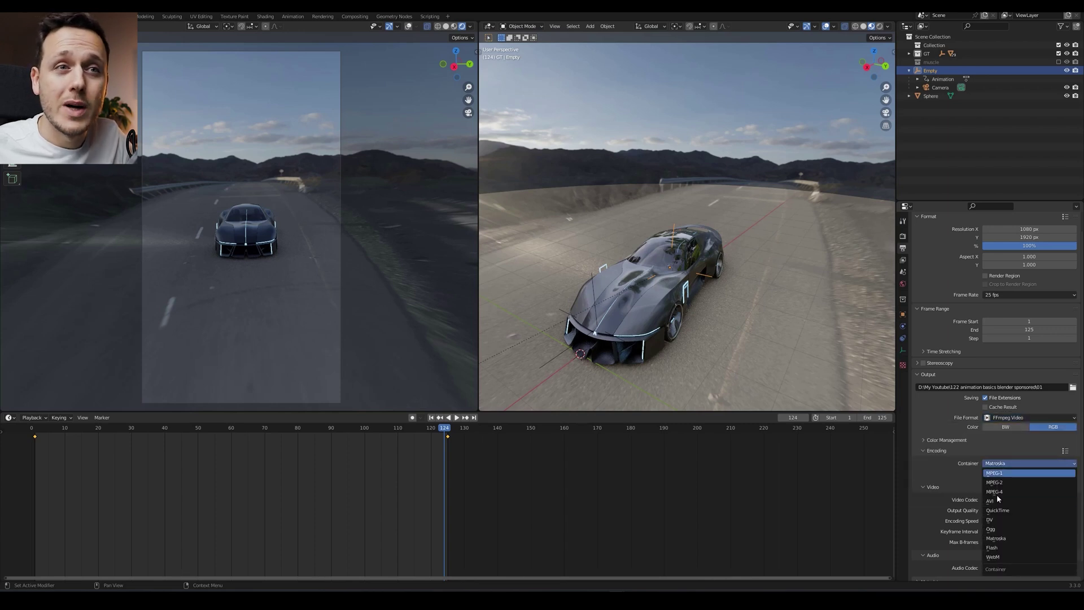
{"action": "left_click", "coordinate": [995, 492]}
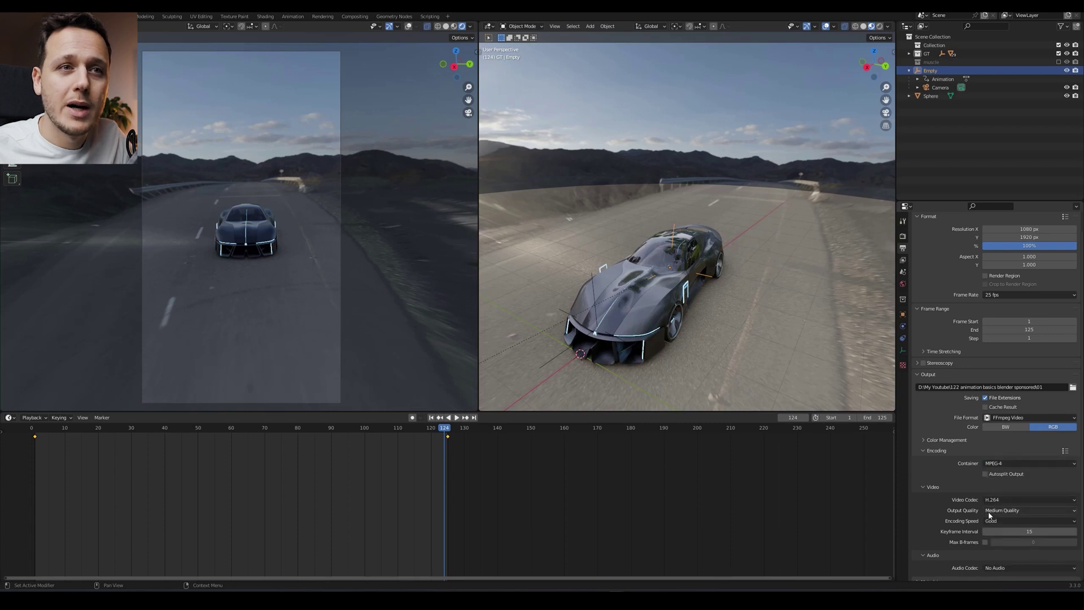
{"action": "left_click", "coordinate": [997, 510]}
{"action": "left_click", "coordinate": [995, 473]}
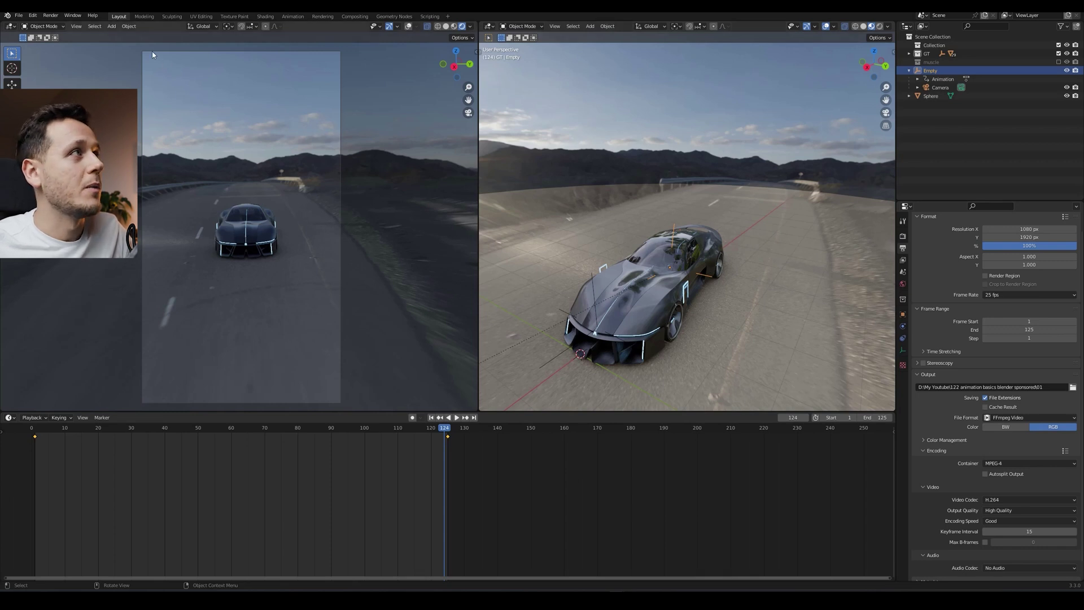
Step: Render the full animation and zoom out in the render window to see the whole frame
{"action": "left_click", "coordinate": [52, 15]}
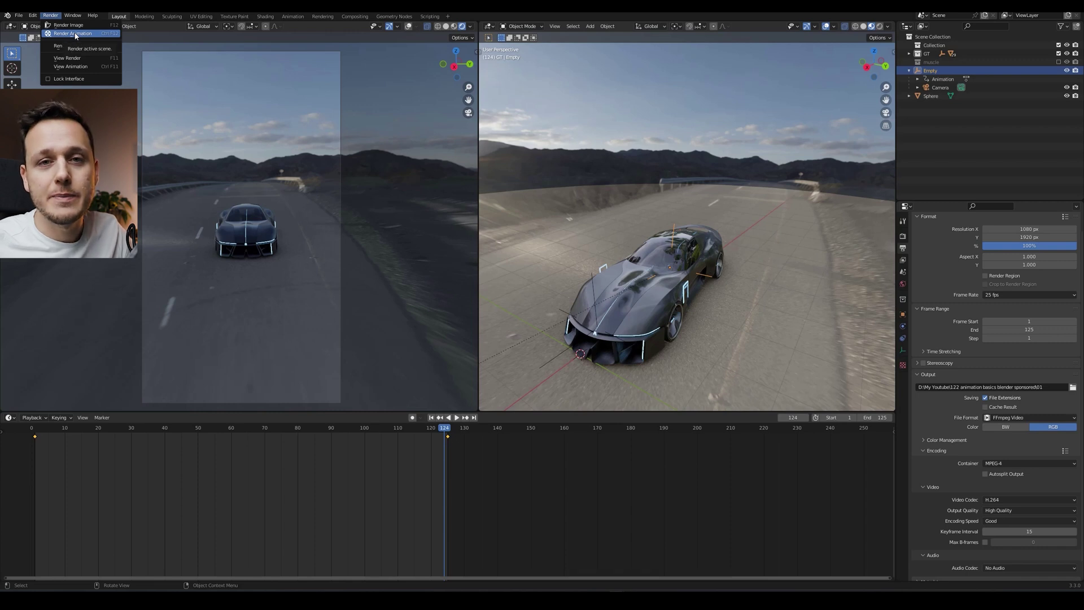
{"action": "left_click", "coordinate": [75, 34]}
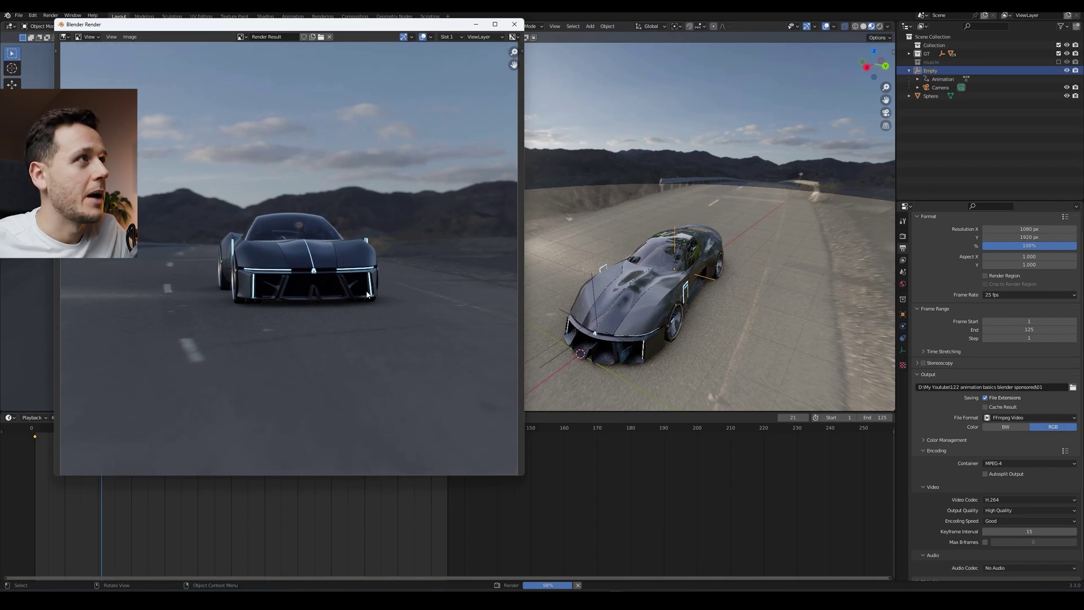
{"action": "scroll", "coordinate": [225, 214], "scroll_direction": "down", "scroll_amount": 4}
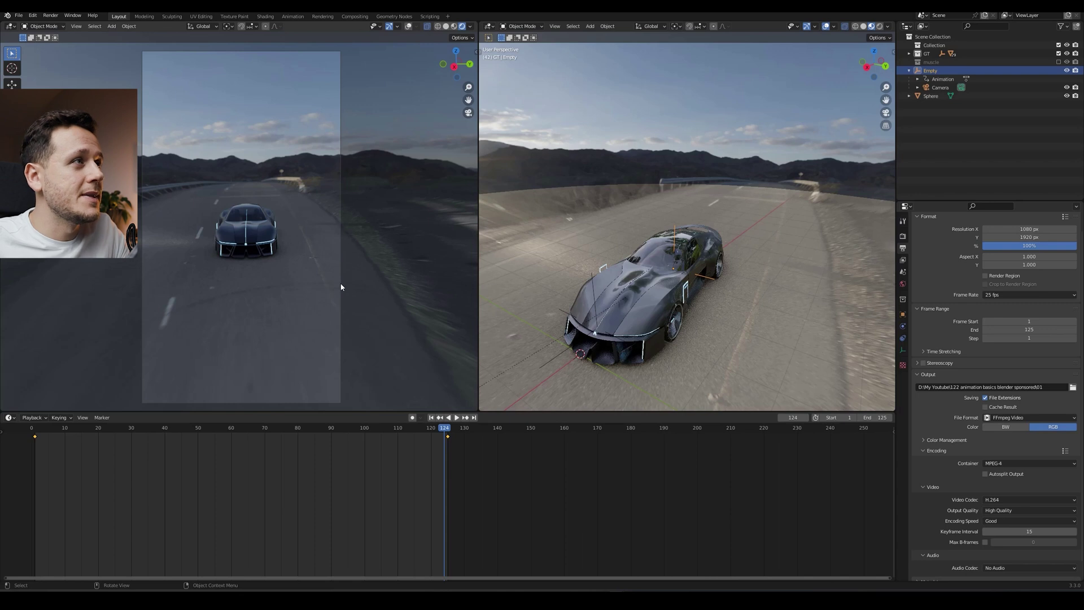
{"action": "key", "text": "alt+Tab"}
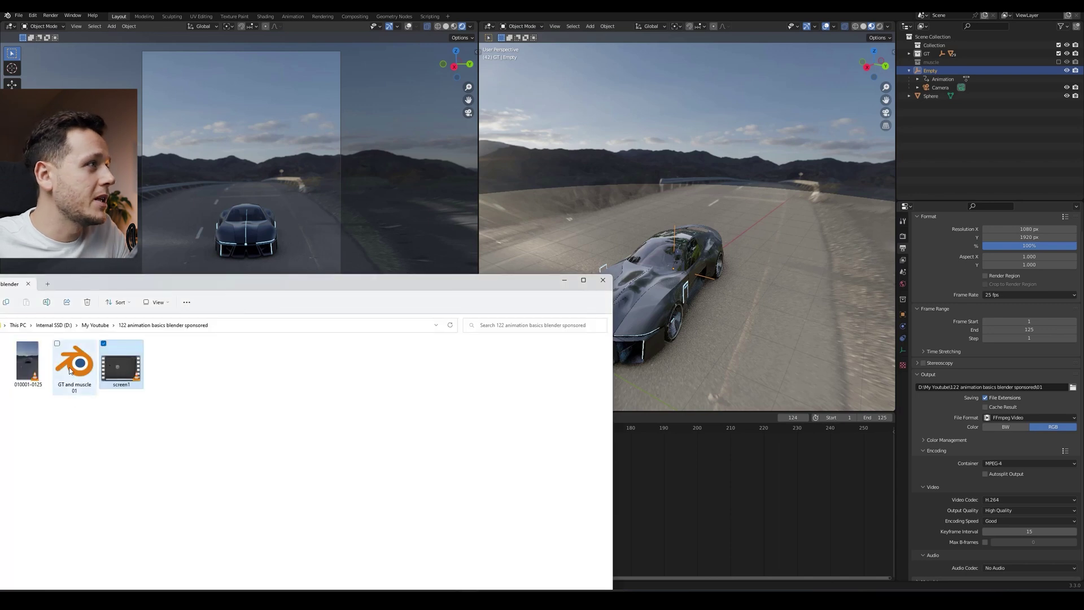
{"action": "left_click", "coordinate": [31, 374]}
{"action": "double_click", "coordinate": [31, 374]}
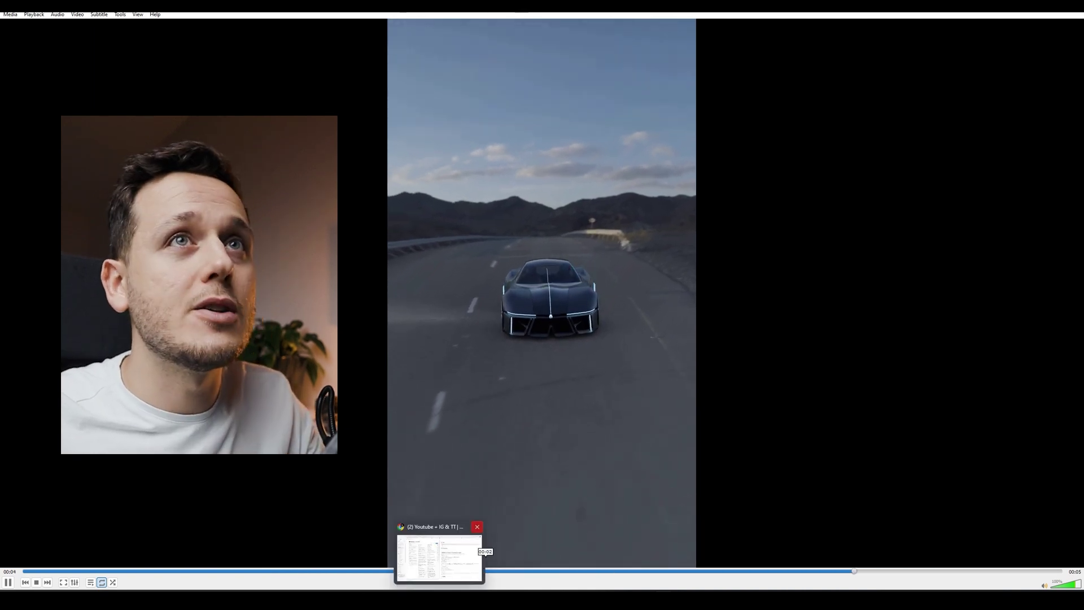
{"action": "left_click", "coordinate": [477, 525]}
{"action": "left_click", "coordinate": [462, 20]}
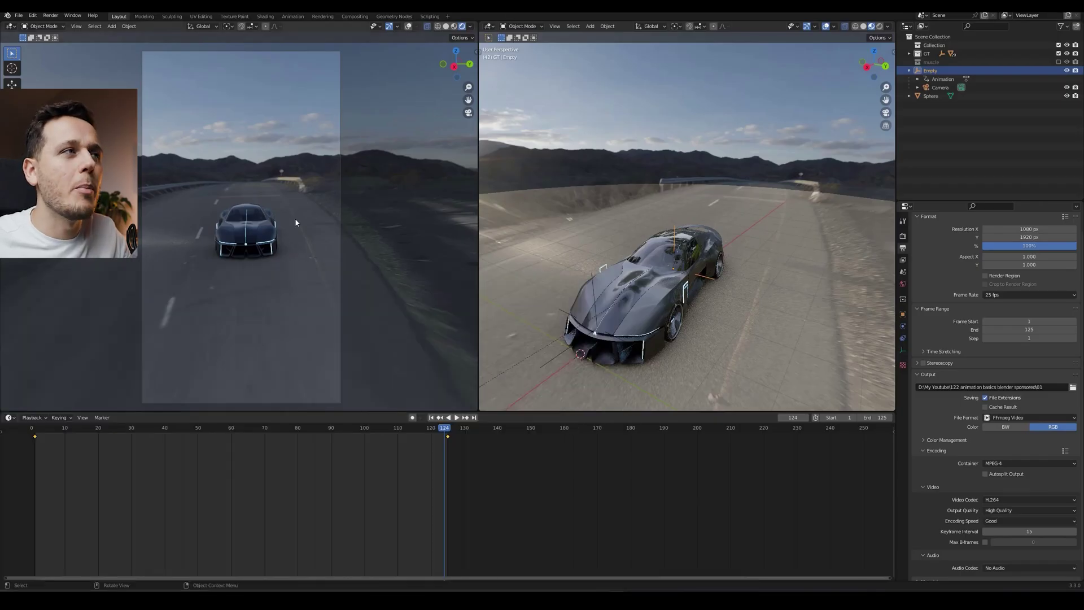
Step: Switch the camera viewport to Solid shading
{"action": "key", "text": "z"}
{"action": "left_click", "coordinate": [369, 223]}
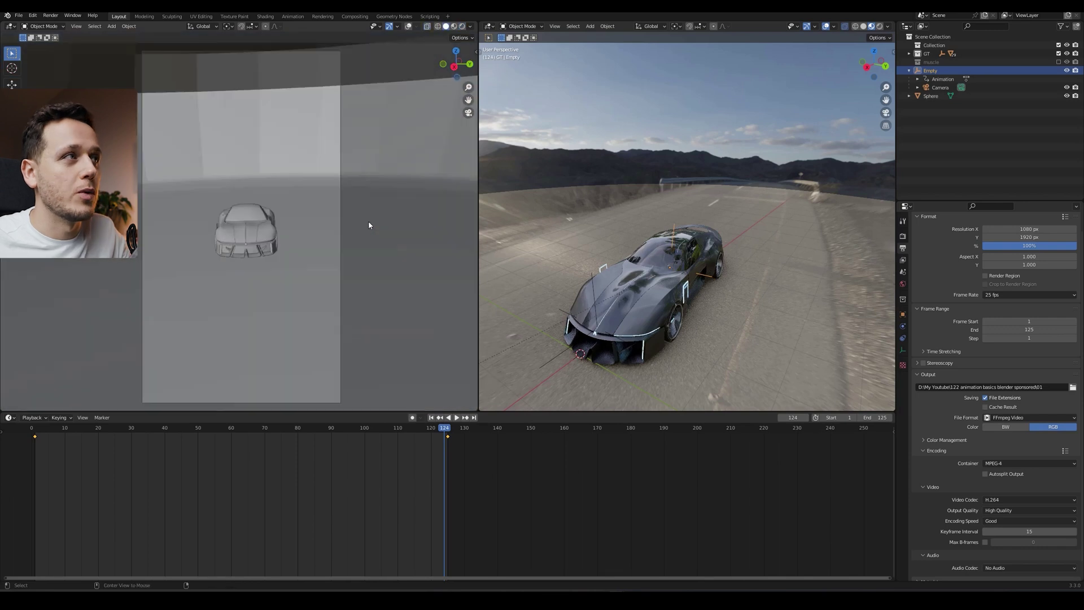
{"action": "middle_click_drag", "start_coordinate": [368, 222], "coordinate": [257, 259]}
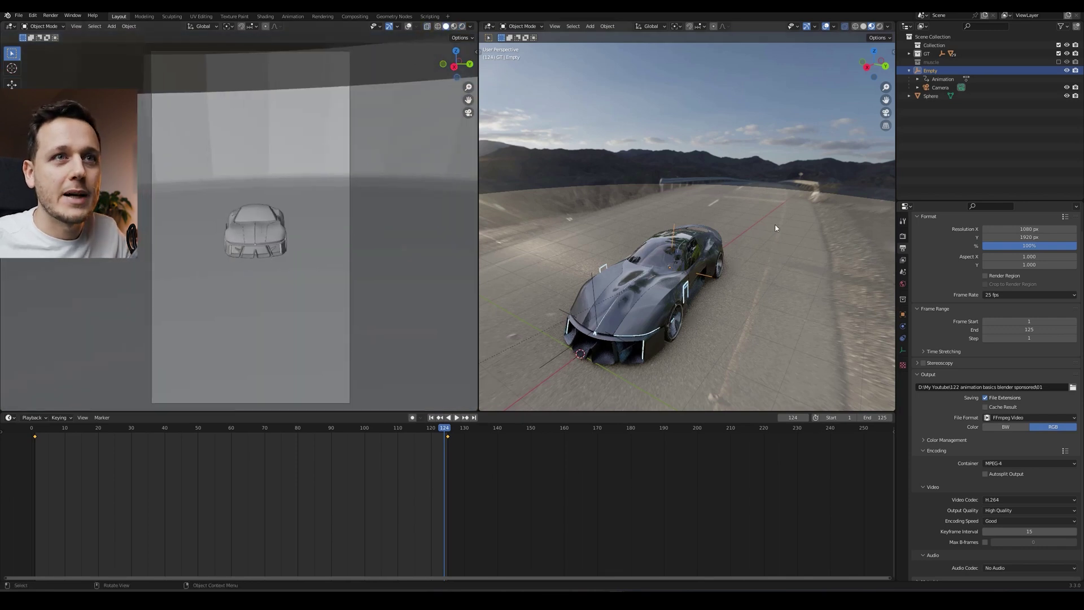
Step: Change the render engine to Workbench and show the camera viewport in Rendered shading
{"action": "left_click", "coordinate": [902, 247]}
{"action": "left_click", "coordinate": [903, 236]}
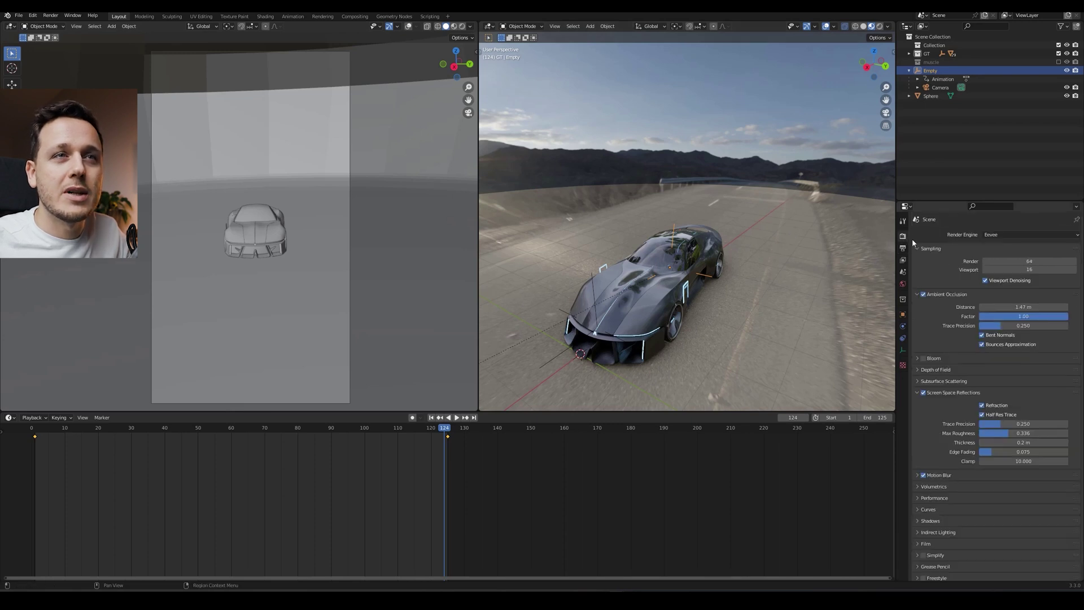
{"action": "left_click", "coordinate": [993, 235]}
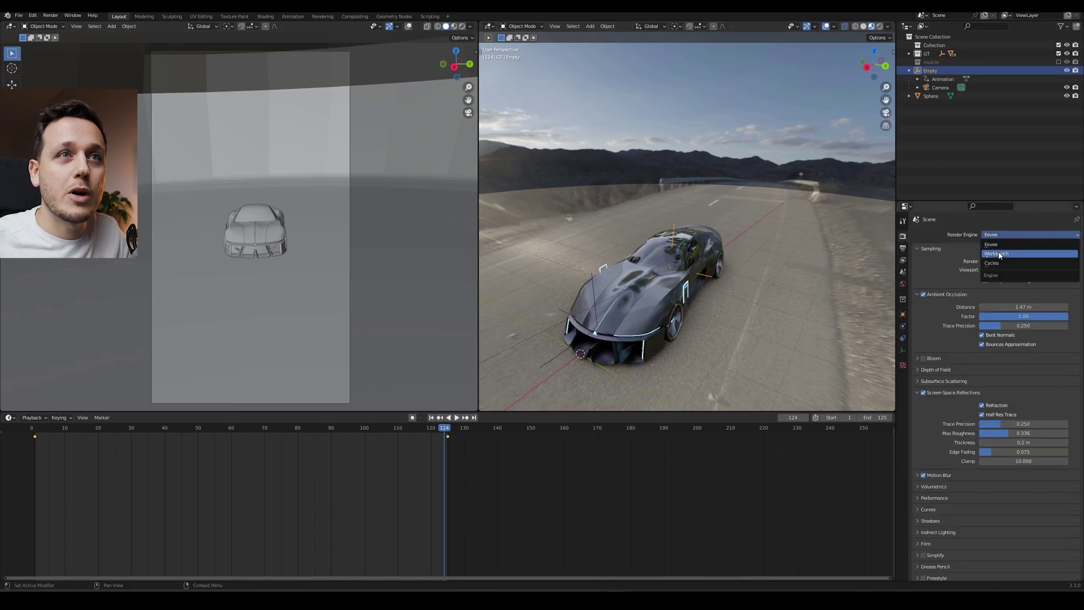
{"action": "left_click", "coordinate": [998, 253]}
{"action": "key", "text": "z"}
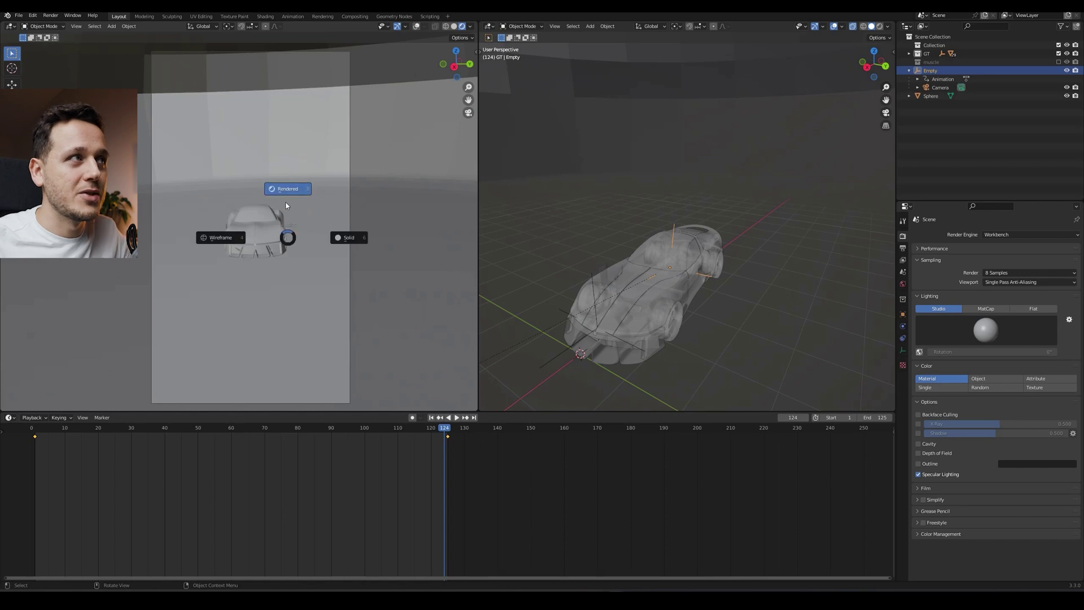
{"action": "left_click", "coordinate": [441, 194]}
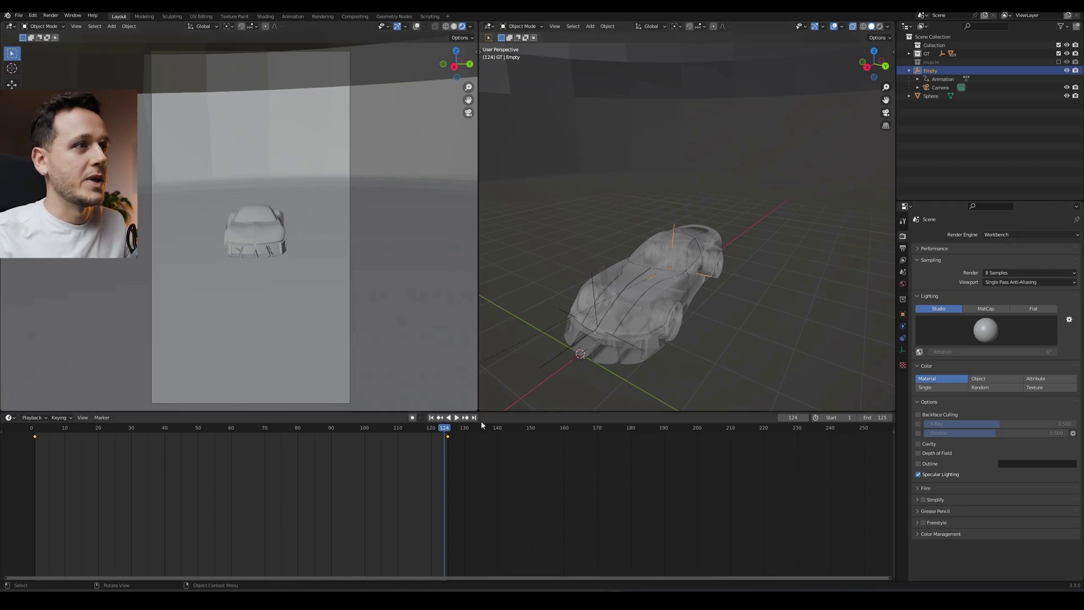
Step: Change the output file name to 02 and render the animation with Workbench
{"action": "left_click", "coordinate": [903, 249]}
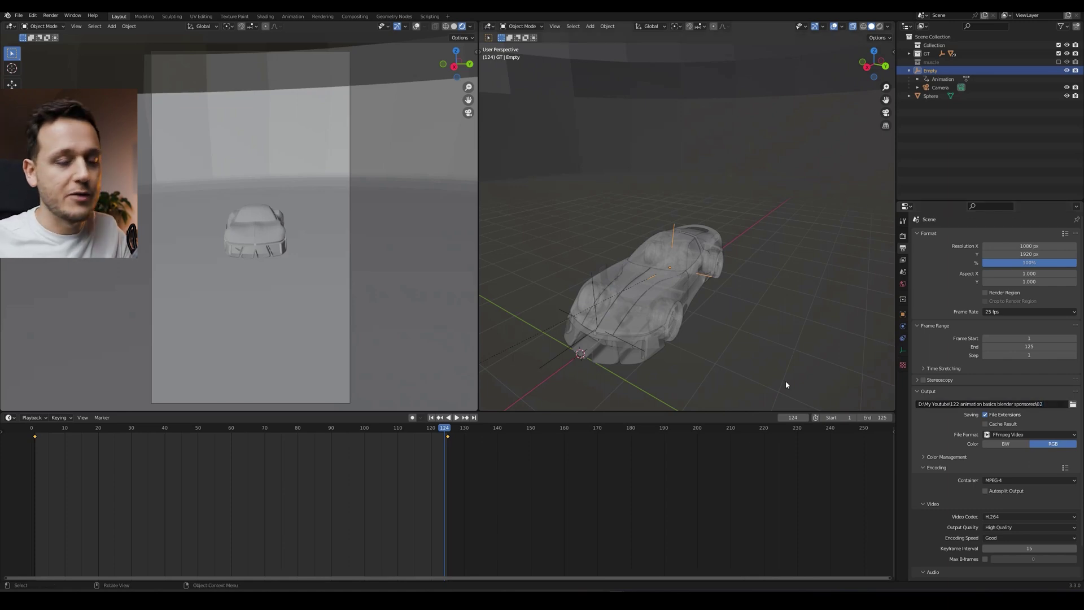
{"action": "key", "text": "ctrl+F12"}
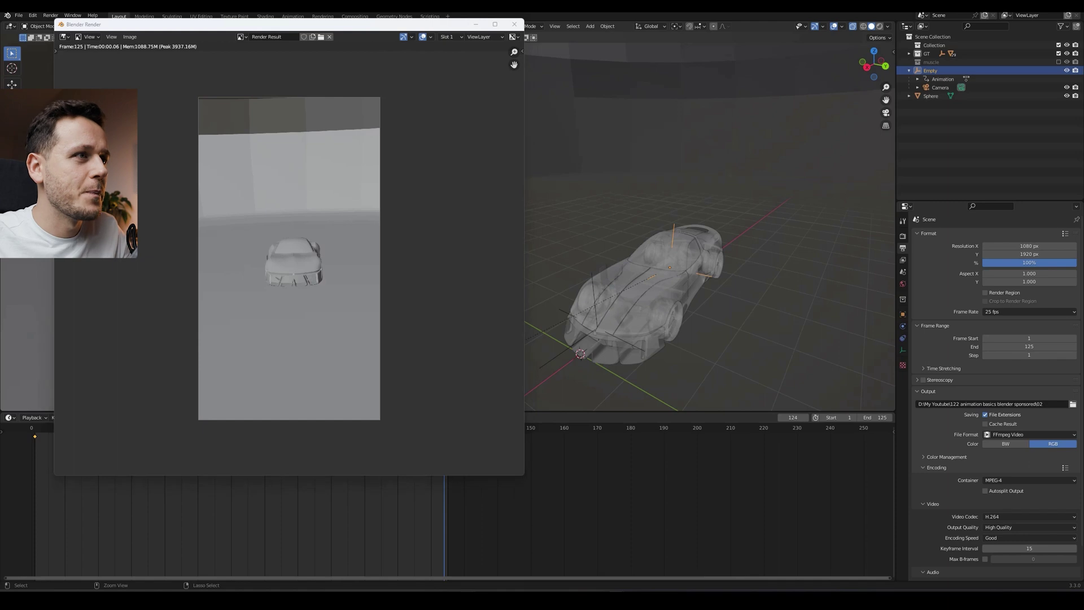
{"action": "key", "text": "alt+Tab"}
{"action": "left_click", "coordinate": [64, 367]}
{"action": "double_click", "coordinate": [63, 371]}
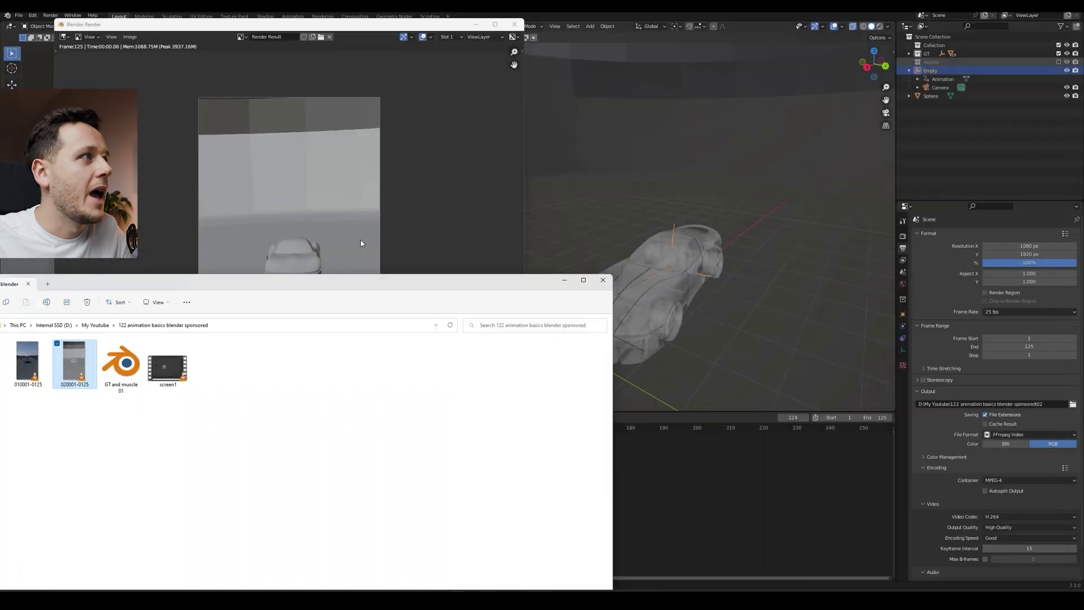
{"action": "key", "text": "alt+F4"}
{"action": "left_click", "coordinate": [24, 359]}
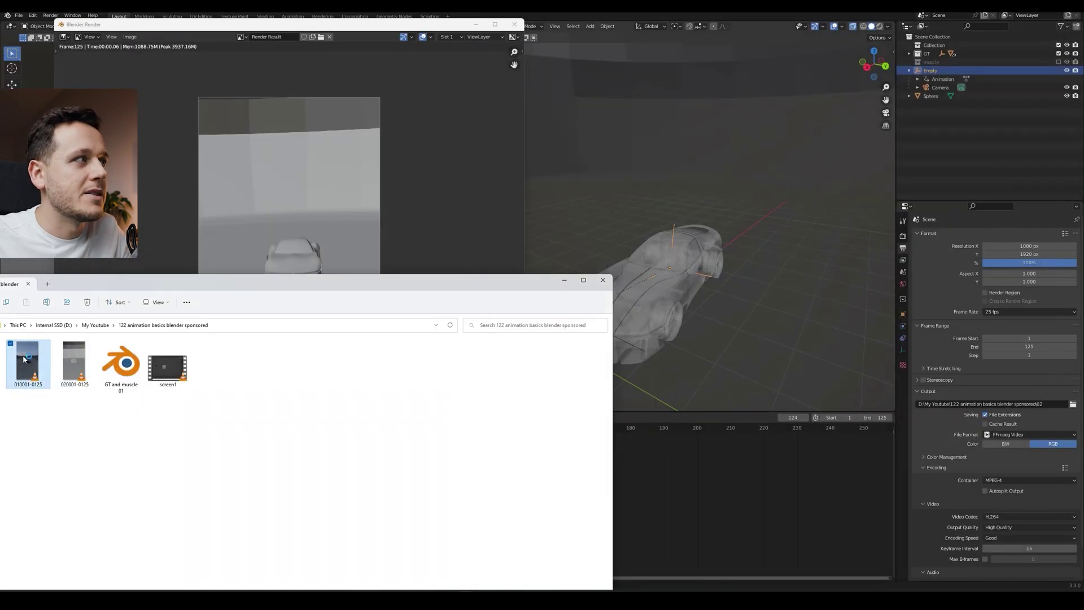
{"action": "key", "text": "Return"}
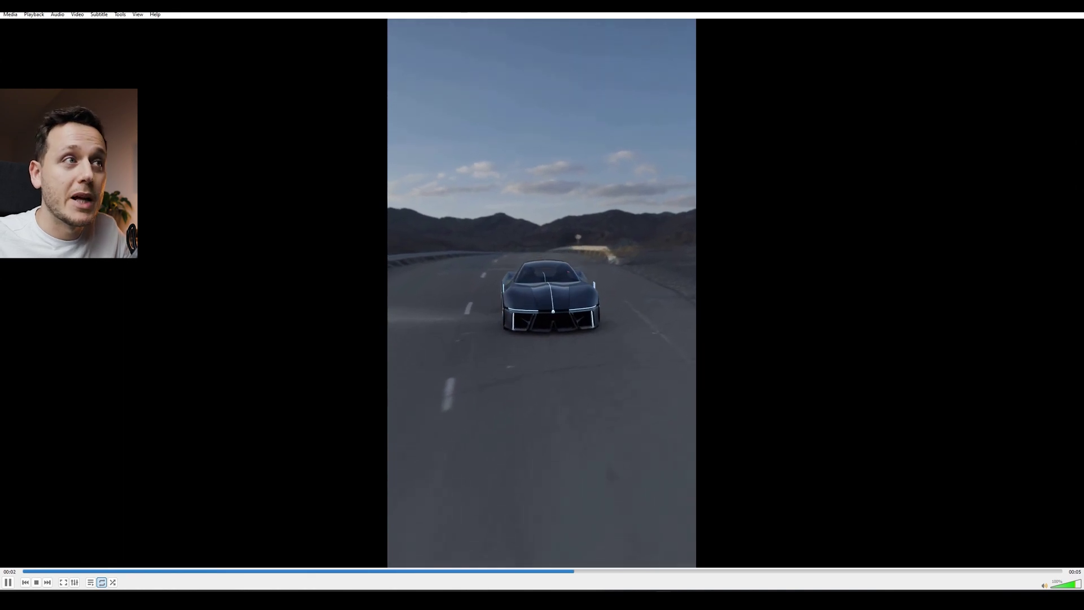
{"action": "key", "text": "alt+F4"}
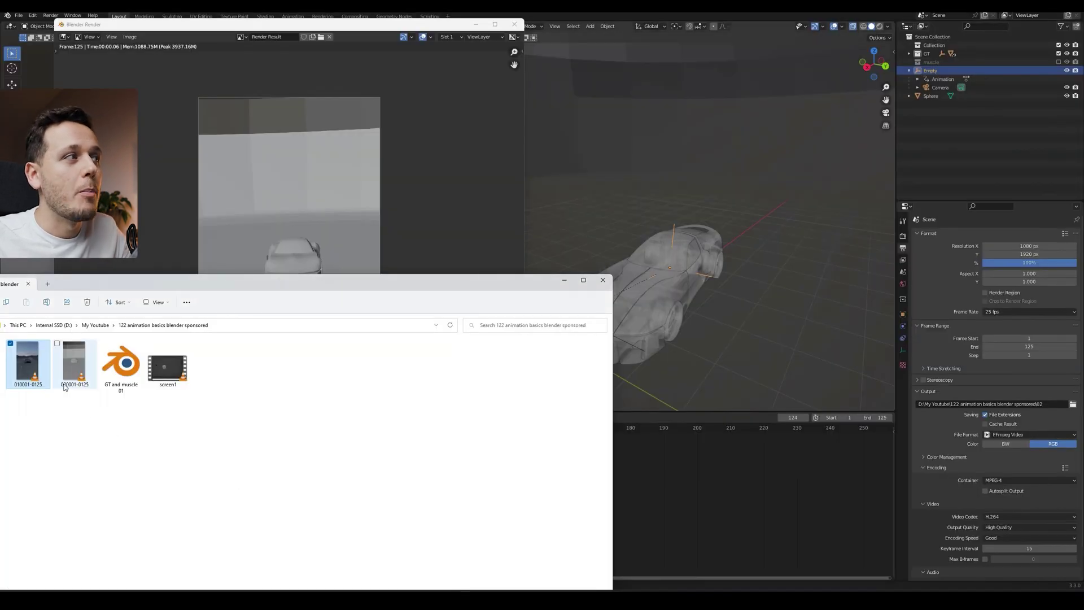
{"action": "left_click_drag", "start_coordinate": [84, 420], "coordinate": [32, 386]}
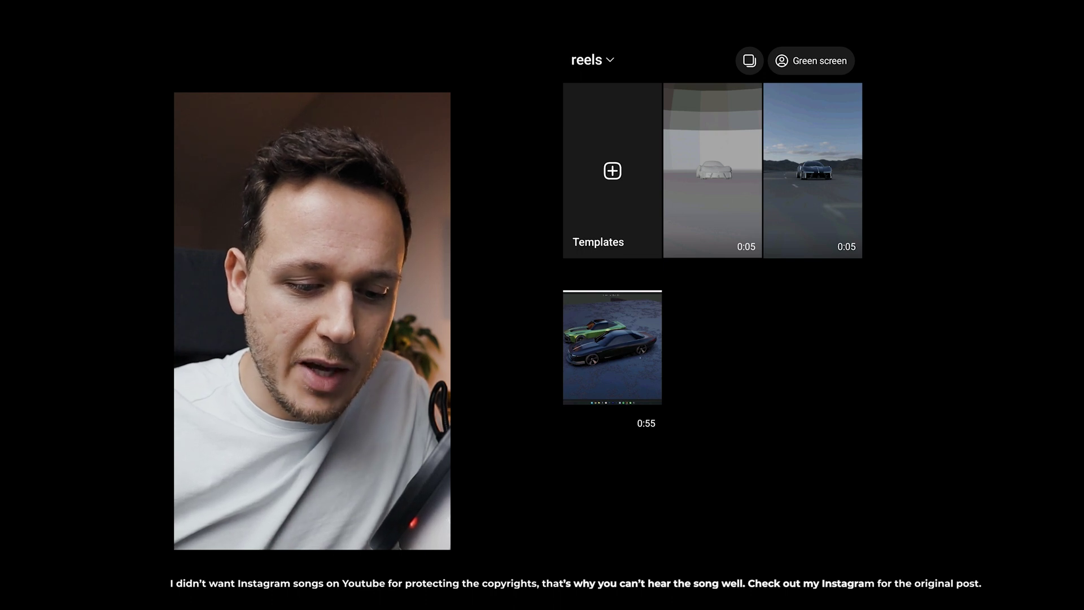
Step: Switch to Instagram and create a reel from the grey Workbench clip followed by the Eevee clip, with the song Redbone as audio
{"action": "left_click", "coordinate": [713, 170]}
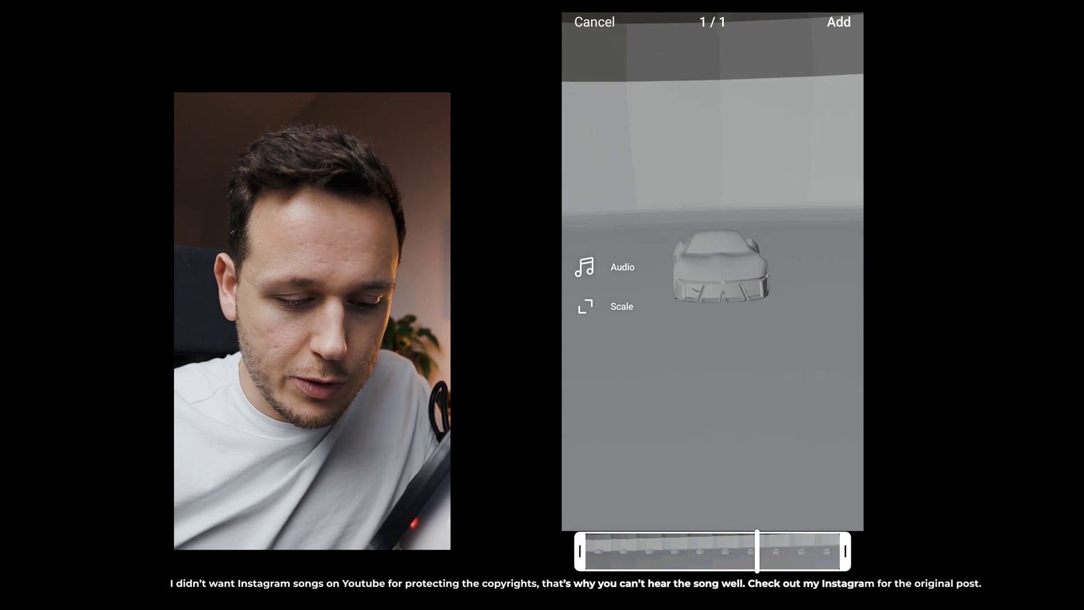
{"action": "left_click", "coordinate": [584, 266]}
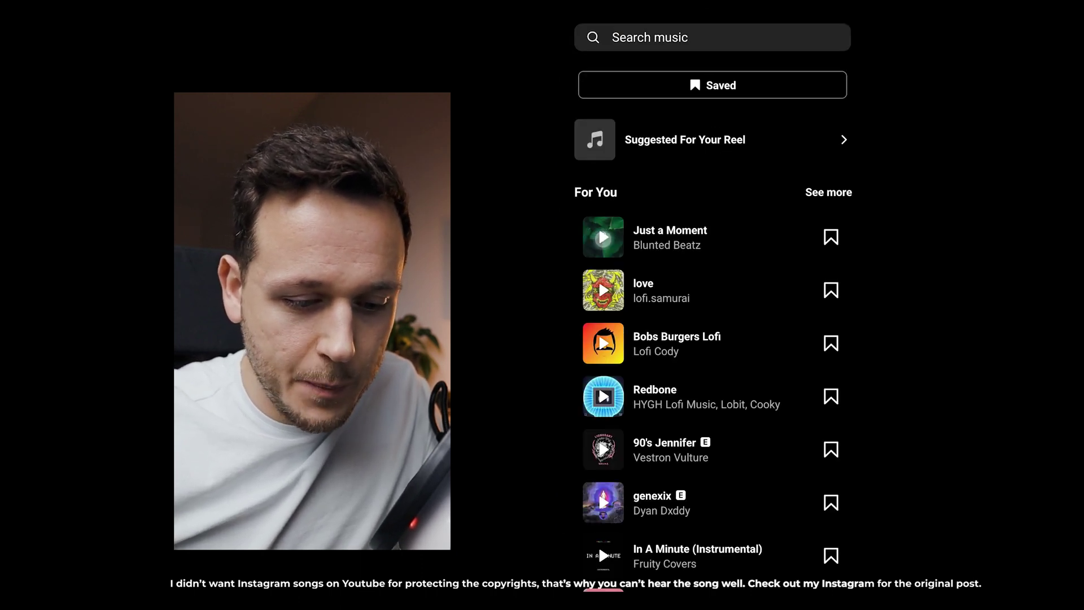
{"action": "key", "text": "XF86AudioRaiseVolume"}
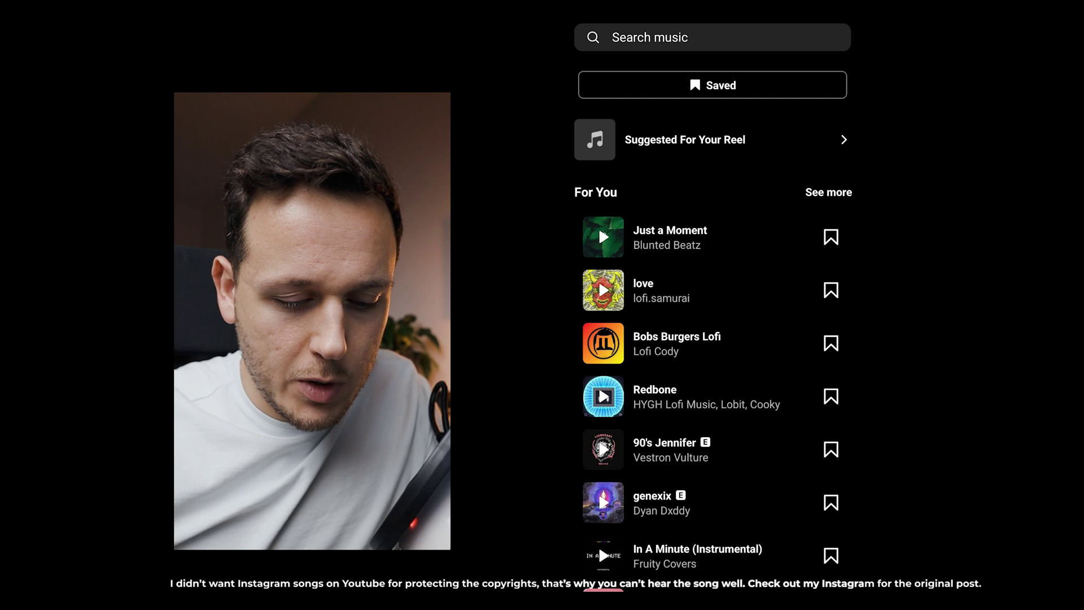
{"action": "key", "text": "XF86AudioRaiseVolume"}
{"action": "left_click", "coordinate": [685, 405]}
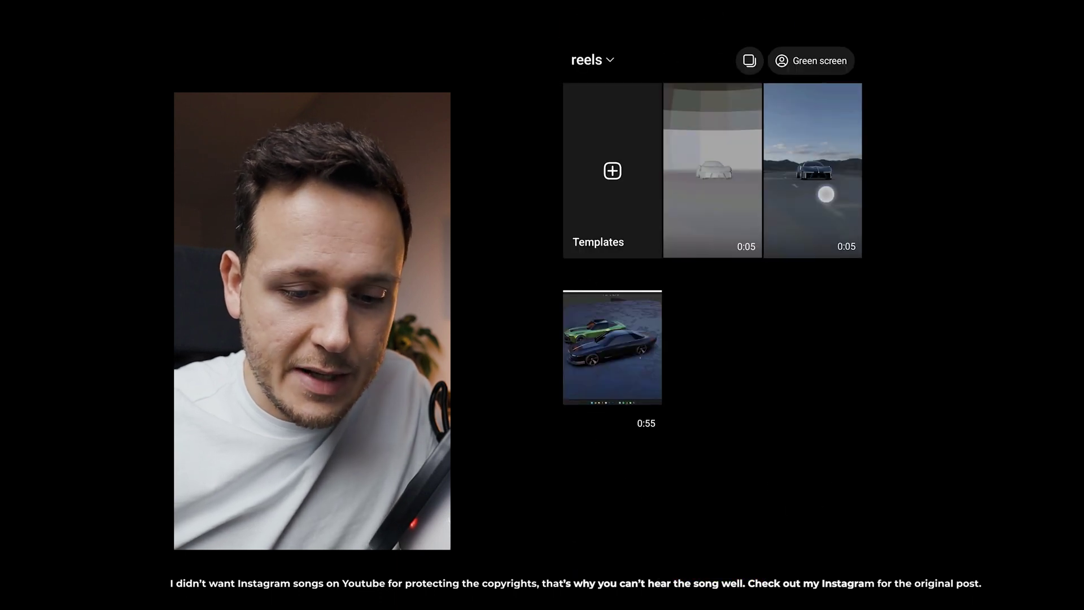
{"action": "left_click", "coordinate": [826, 194]}
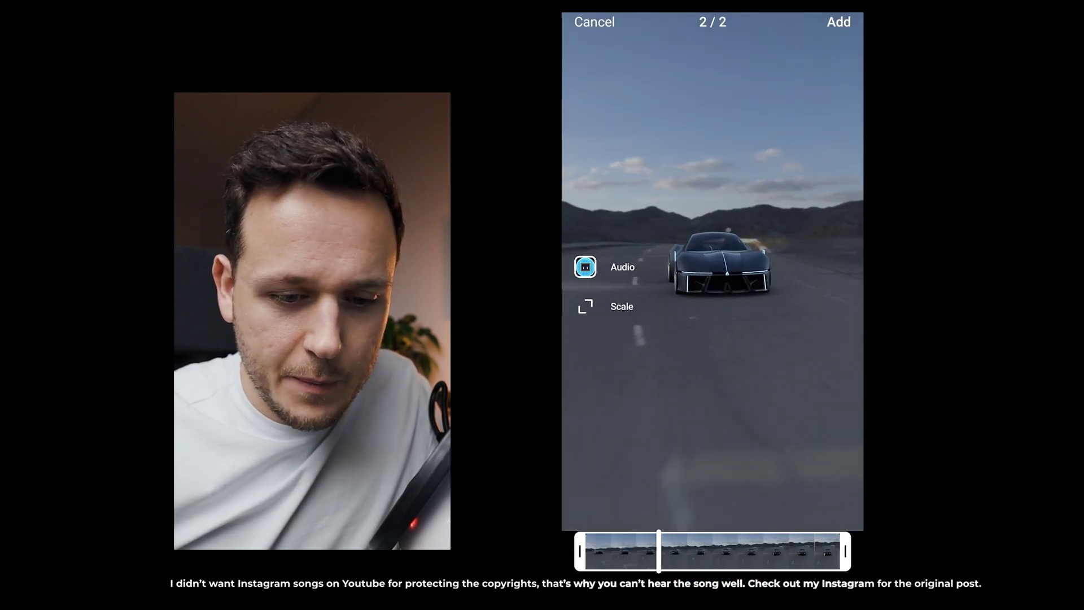
{"action": "left_click", "coordinate": [839, 21]}
Step: Trim the end of the grey Workbench clip so that it lasts about 1.2 s
{"action": "left_click", "coordinate": [599, 559]}
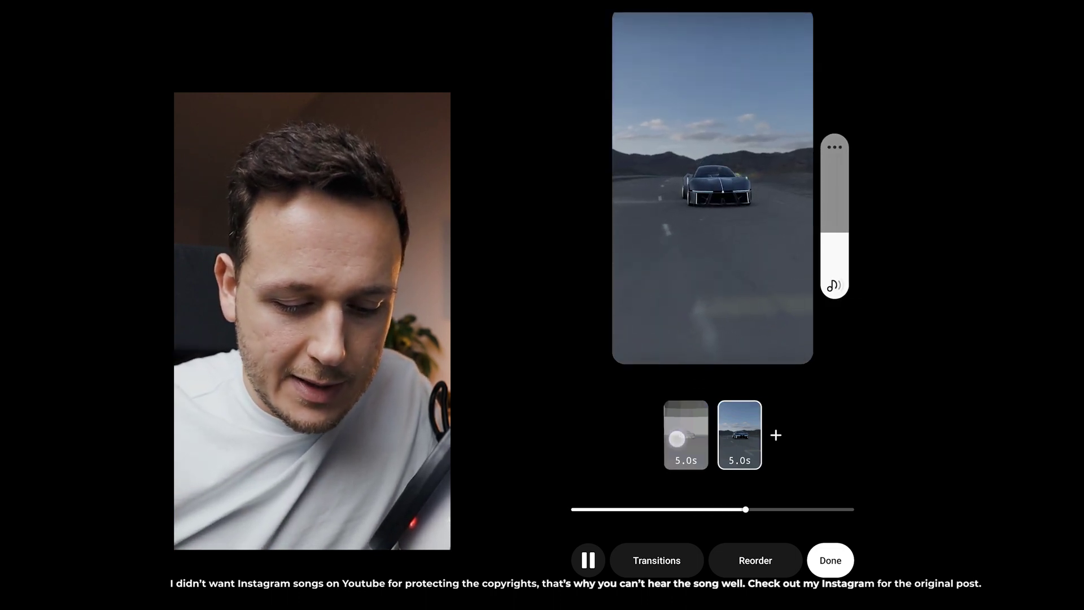
{"action": "left_click", "coordinate": [686, 434]}
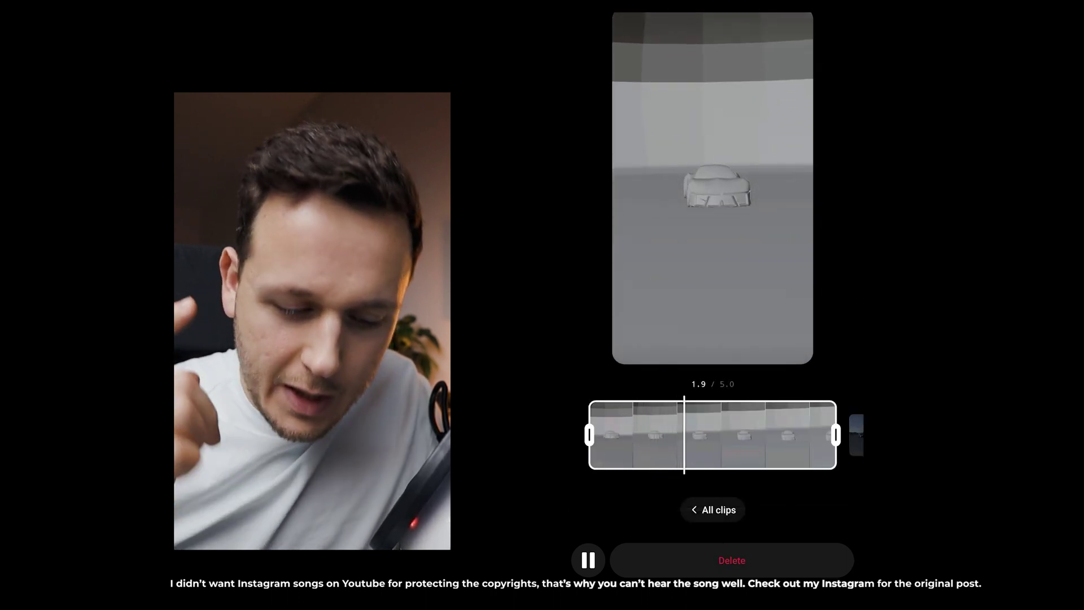
{"action": "left_click_drag", "start_coordinate": [836, 434], "coordinate": [641, 449]}
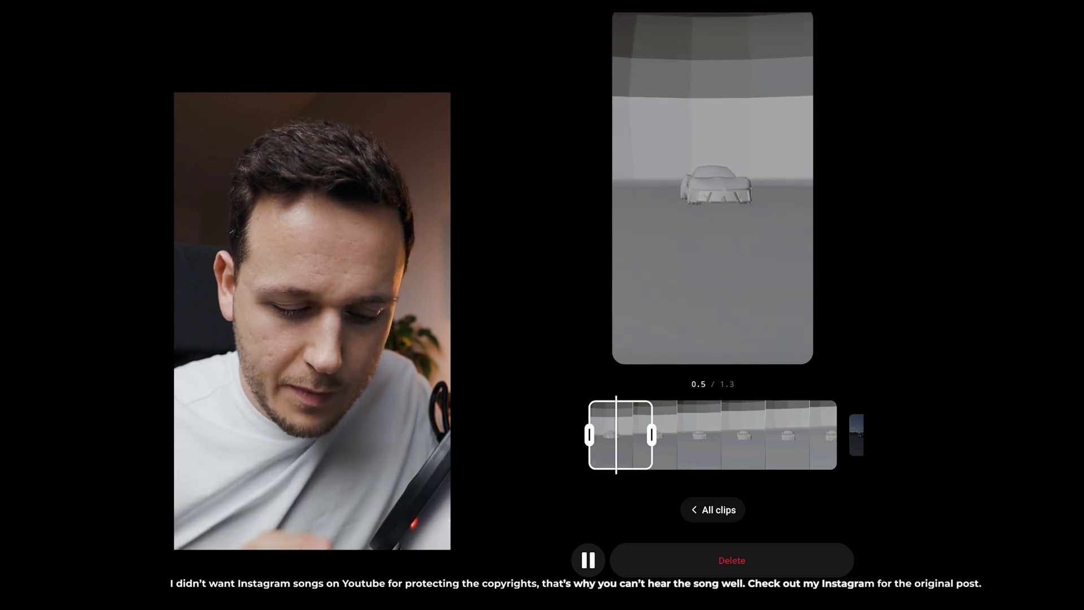
{"action": "left_click", "coordinate": [717, 509]}
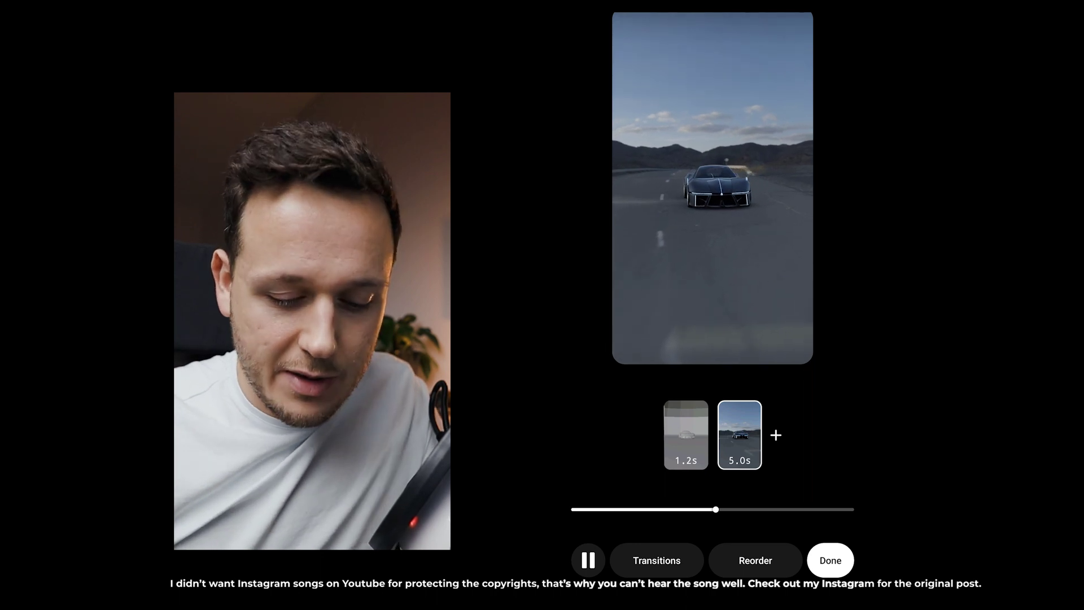
Step: Add the first available transition effect between the Workbench and Eevee clips and finish the clip editing
{"action": "left_click", "coordinate": [657, 560]}
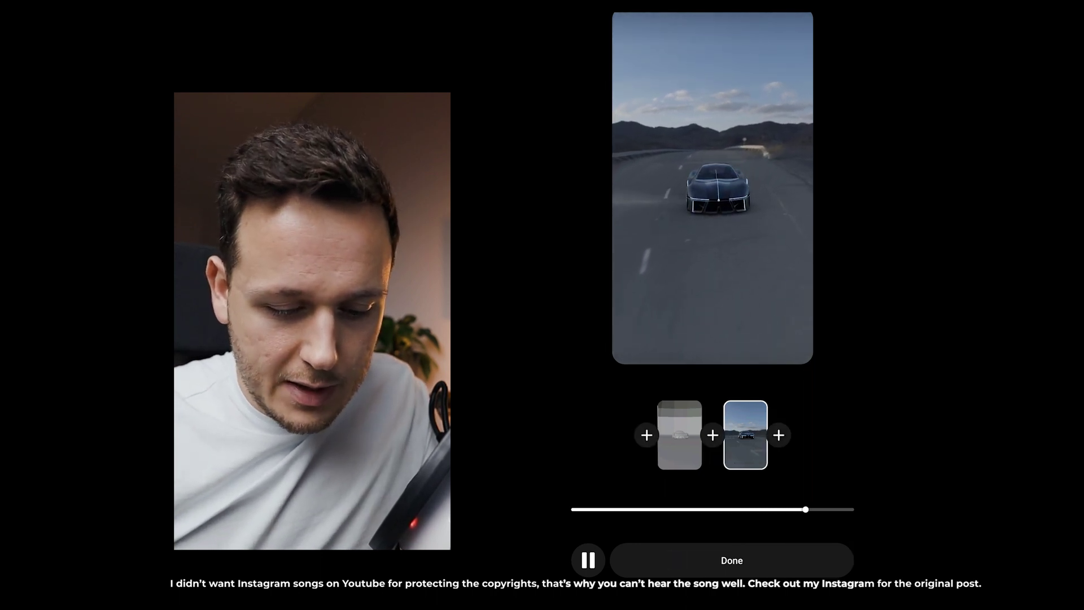
{"action": "left_click", "coordinate": [716, 436]}
{"action": "key", "text": "XF86AudioLowerVolume"}
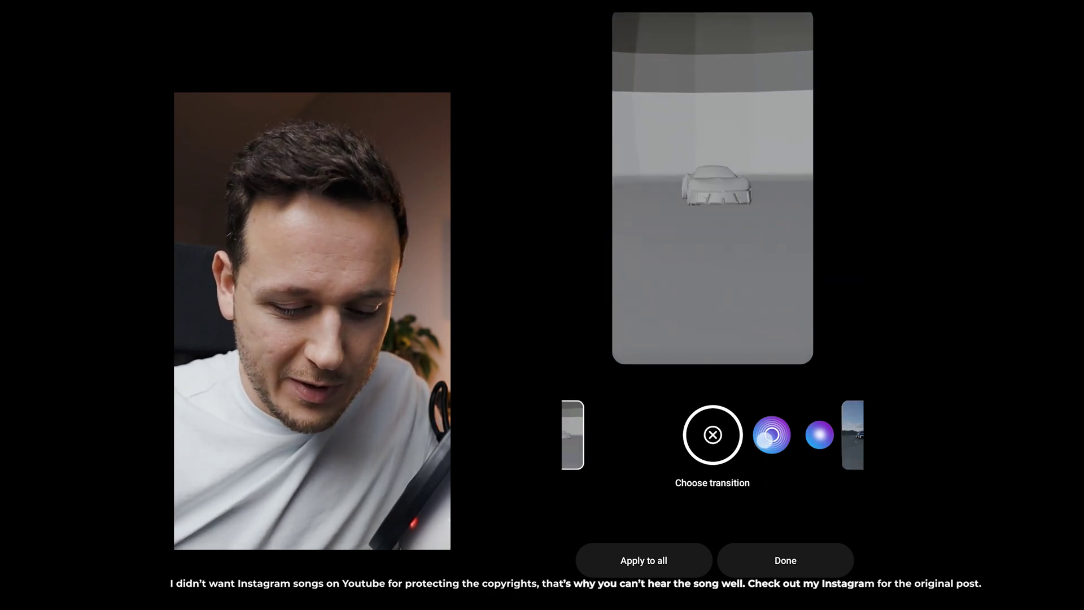
{"action": "left_click", "coordinate": [772, 435]}
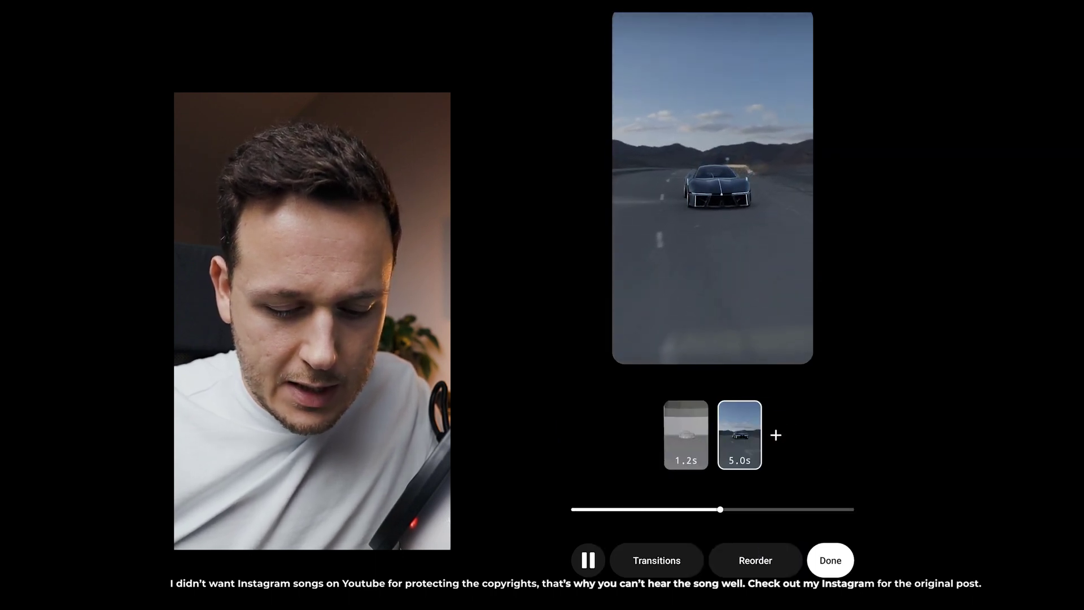
{"action": "left_click", "coordinate": [830, 560]}
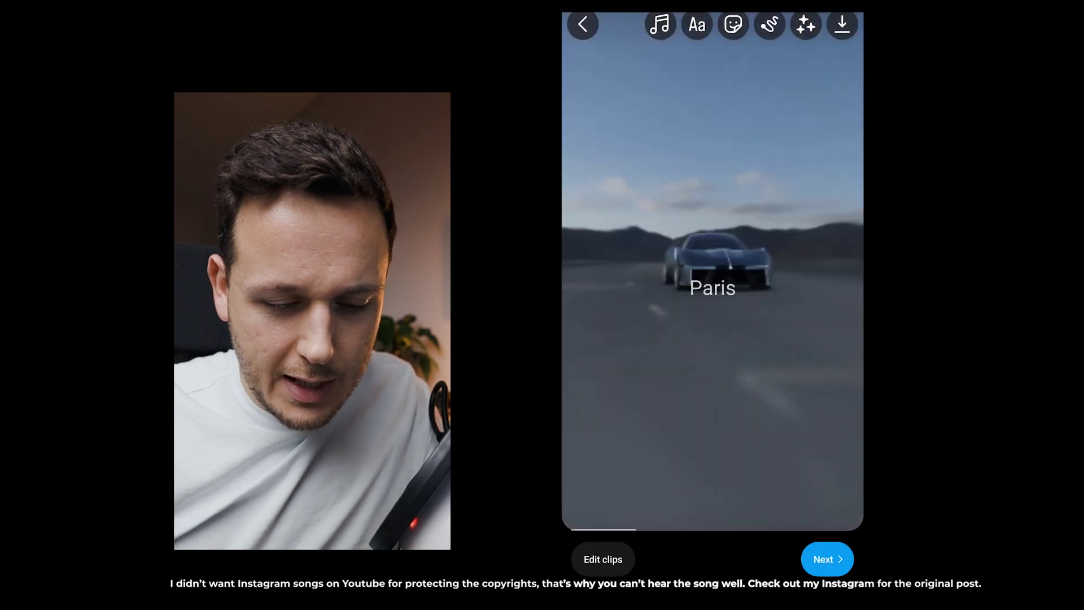